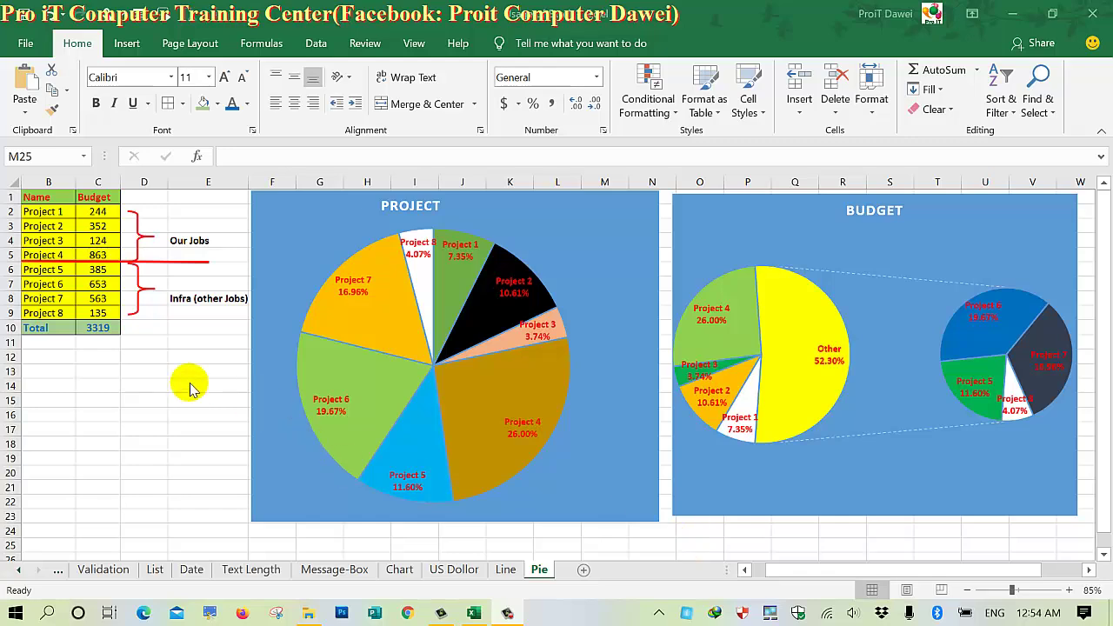
Step: Select the project name, serial number, Our Jobs and Infra jobs rows in the budget table
scroll(190, 388, "up", 3, "ctrl")
scroll(189, 388, "up", 1)
scroll(190, 389, "up", 2)
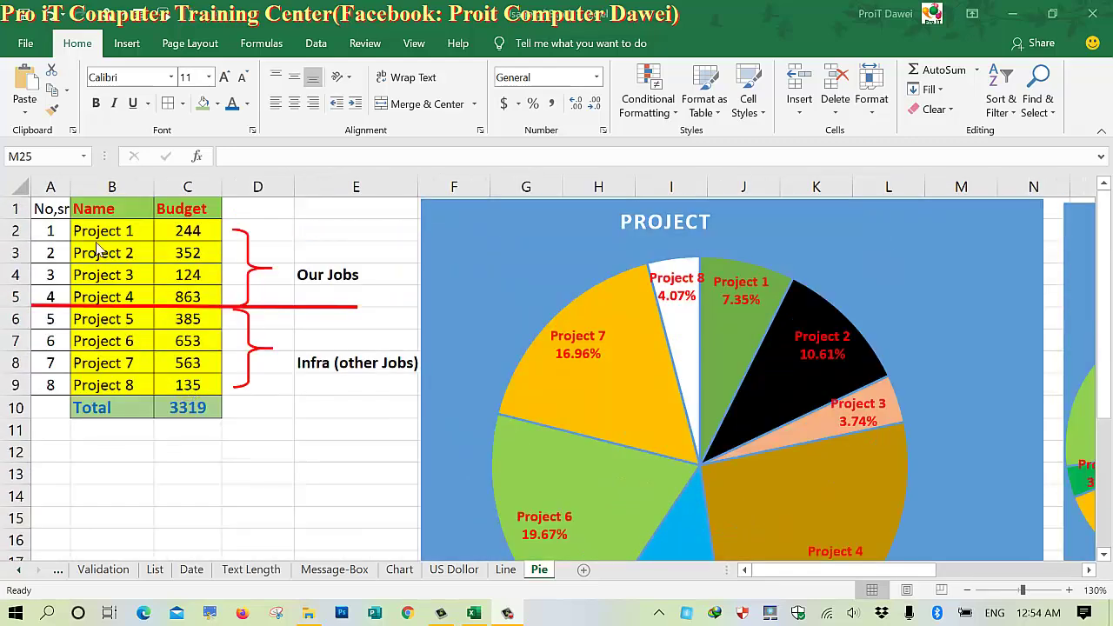
left_click_drag(96, 230, 95, 385)
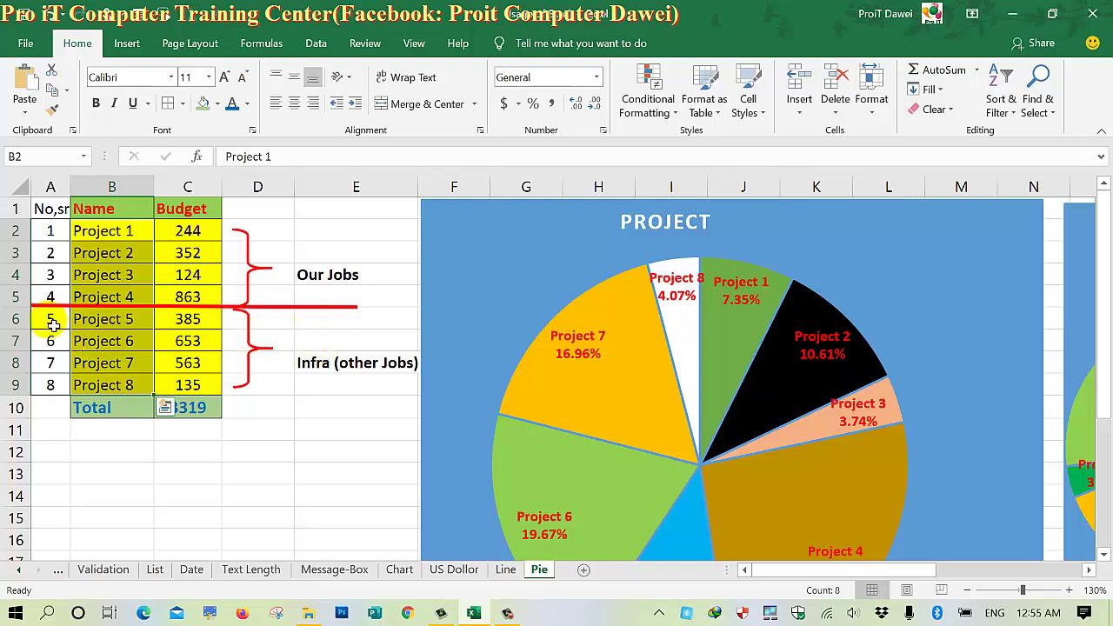
left_click_drag(50, 340, 51, 385)
left_click_drag(52, 325, 187, 385)
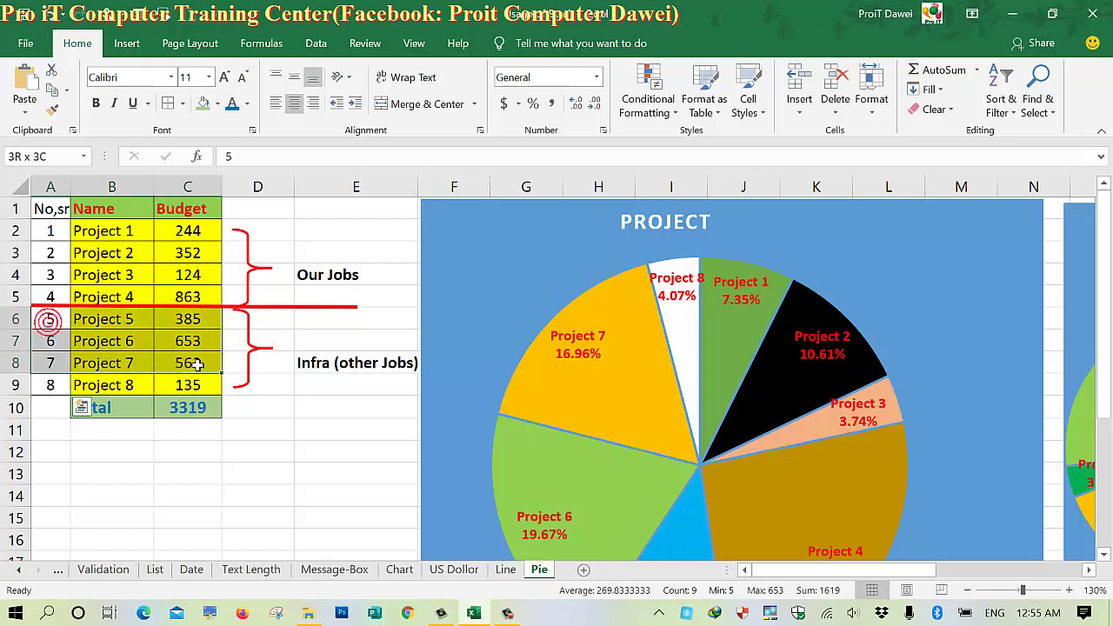
left_click_drag(54, 230, 185, 296)
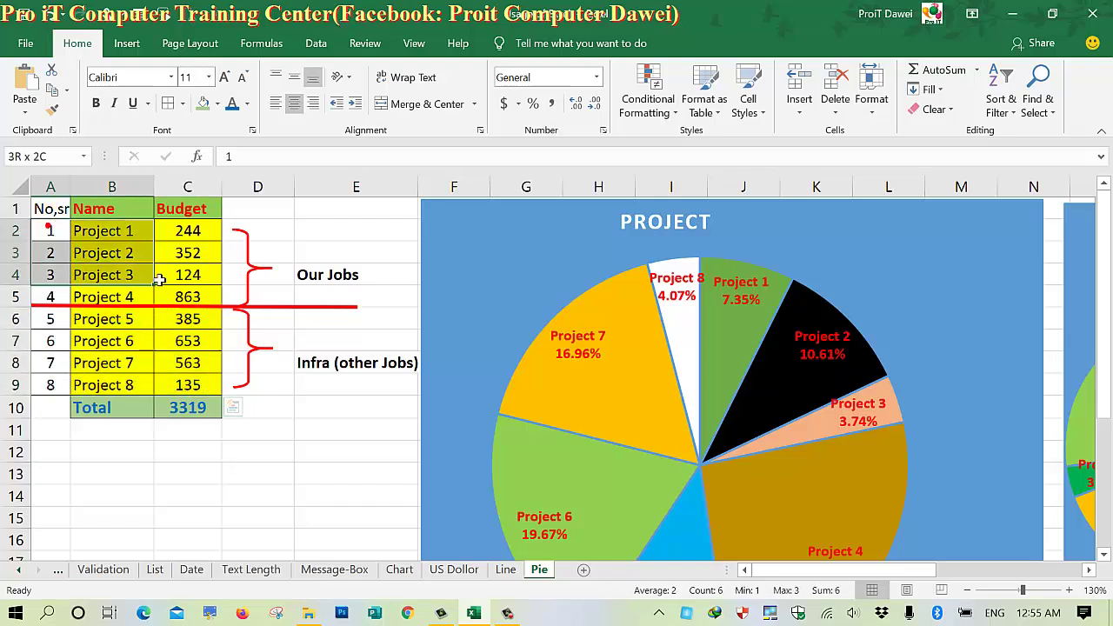
left_click(301, 412)
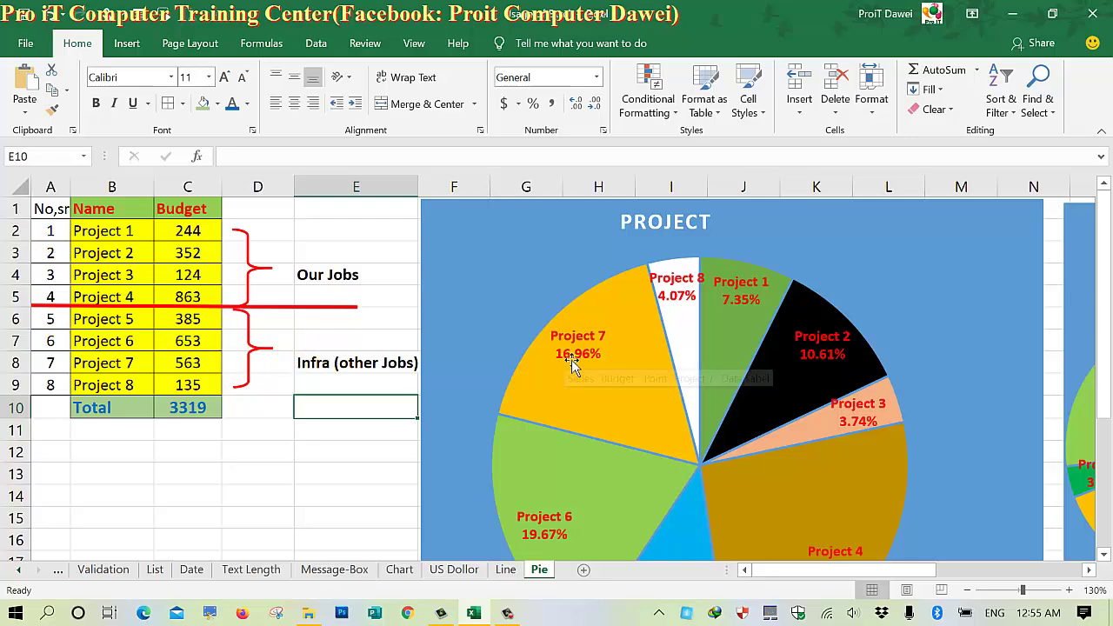
Step: Delete the PROJECT pie chart from the Pie sheet
mouse_move(723, 363)
scroll(726, 365, "down", 4, "ctrl")
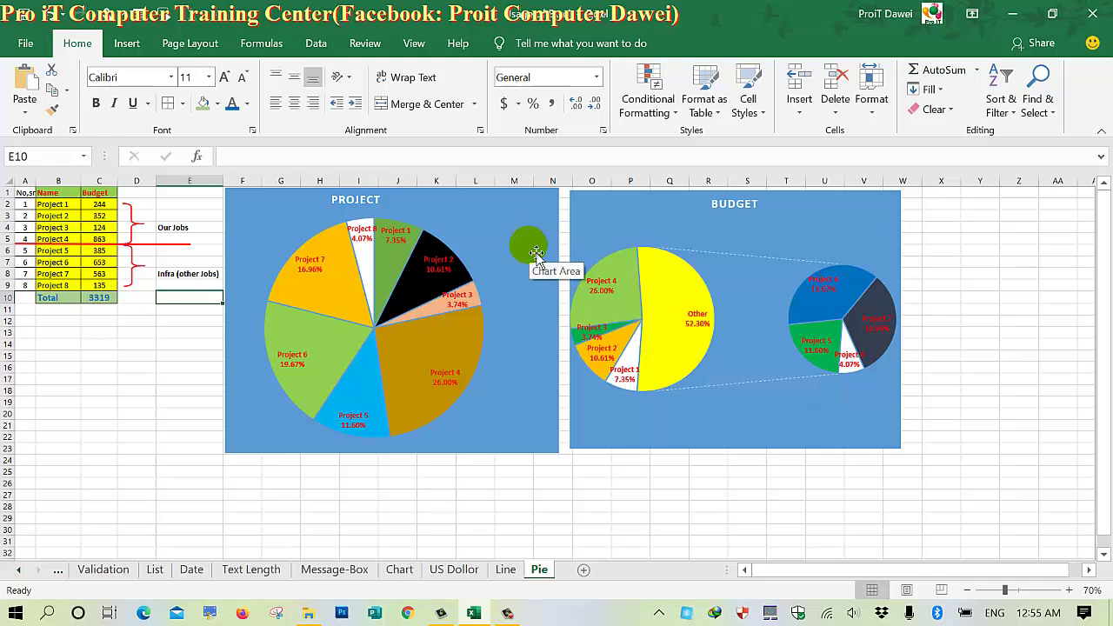
left_click(536, 252)
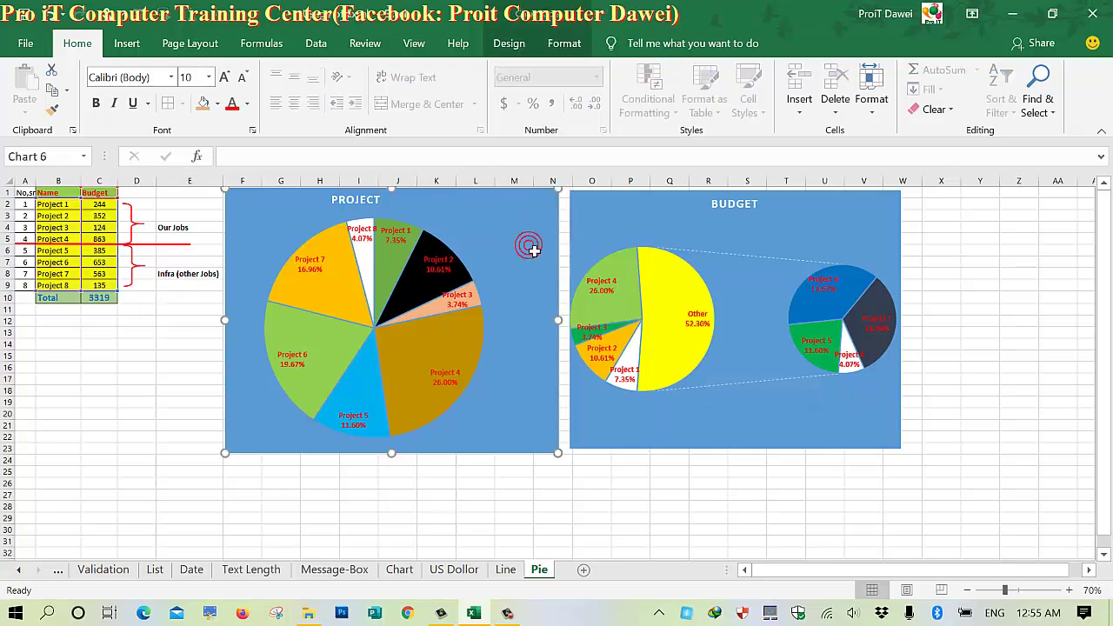
key("Delete")
left_click(409, 284)
scroll(413, 273, "up", 6, "ctrl")
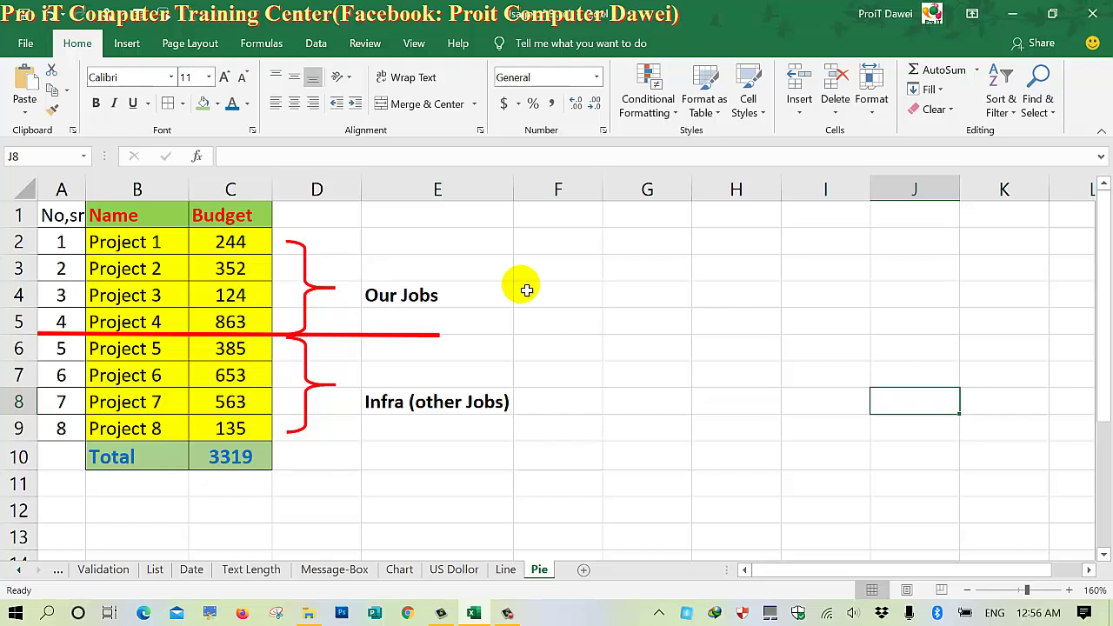
Step: Insert an empty 2-D pie chart from the empty cell G3
left_click_drag(88, 230, 242, 429)
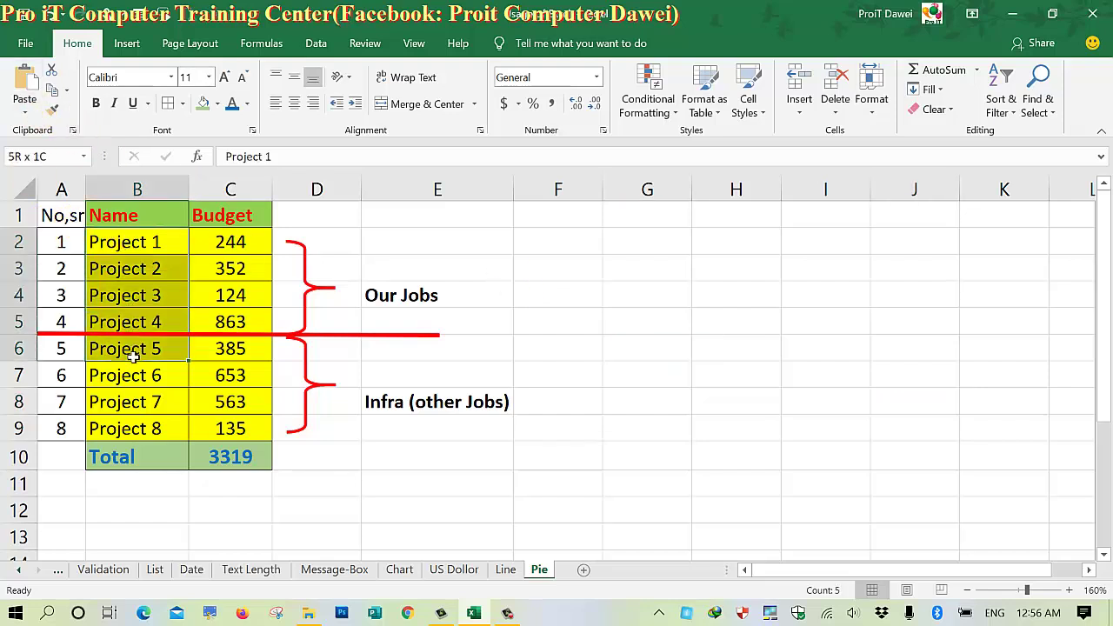
left_click(371, 483)
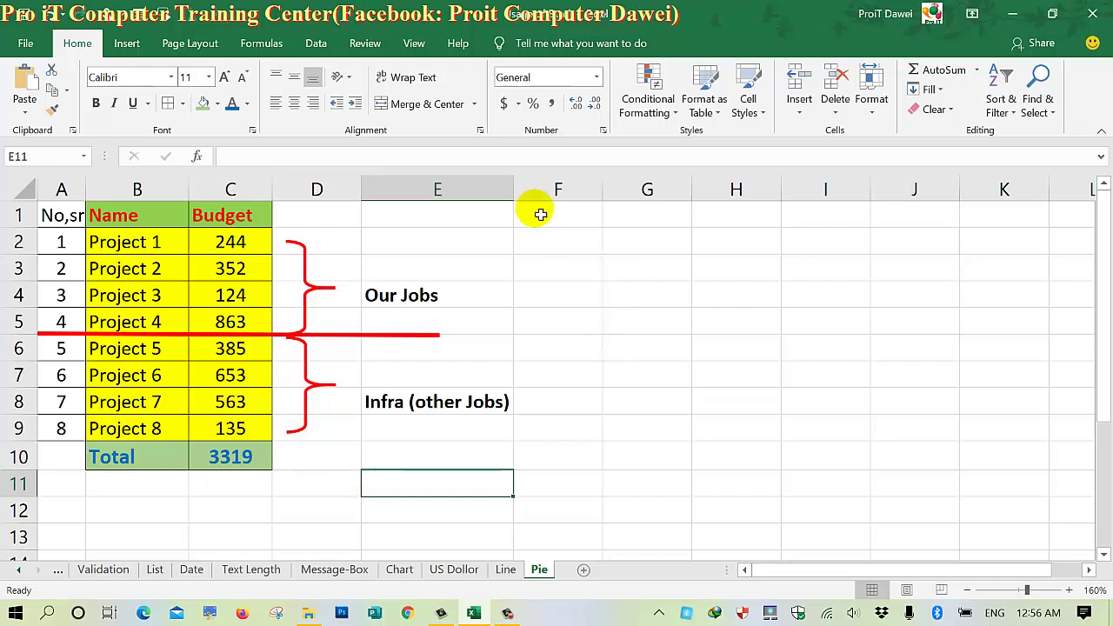
left_click(613, 274)
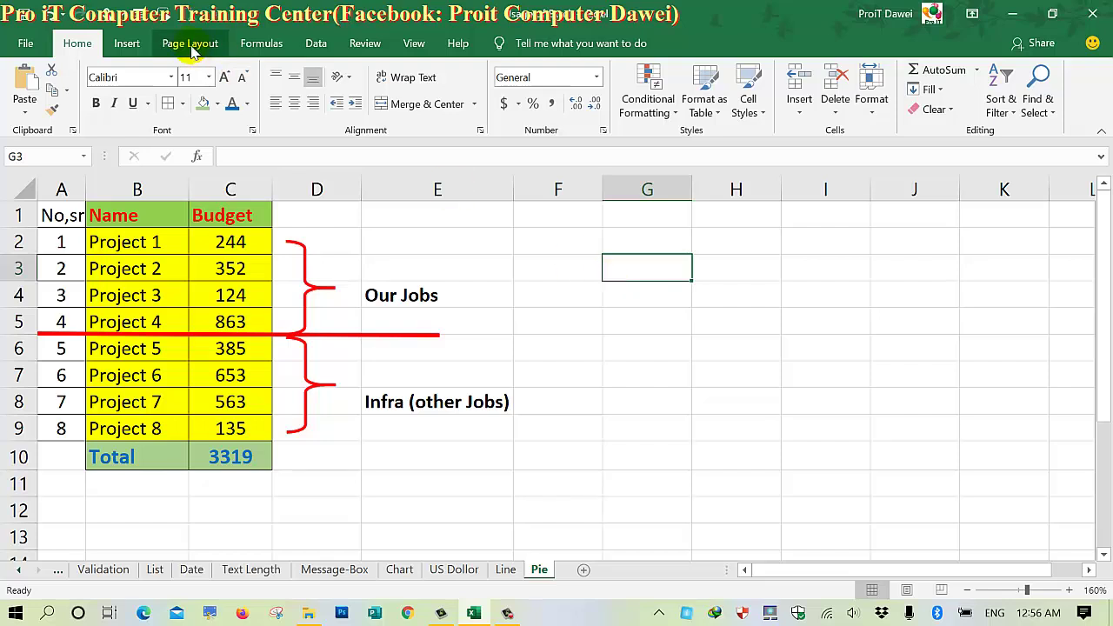
left_click(126, 41)
left_click(614, 290)
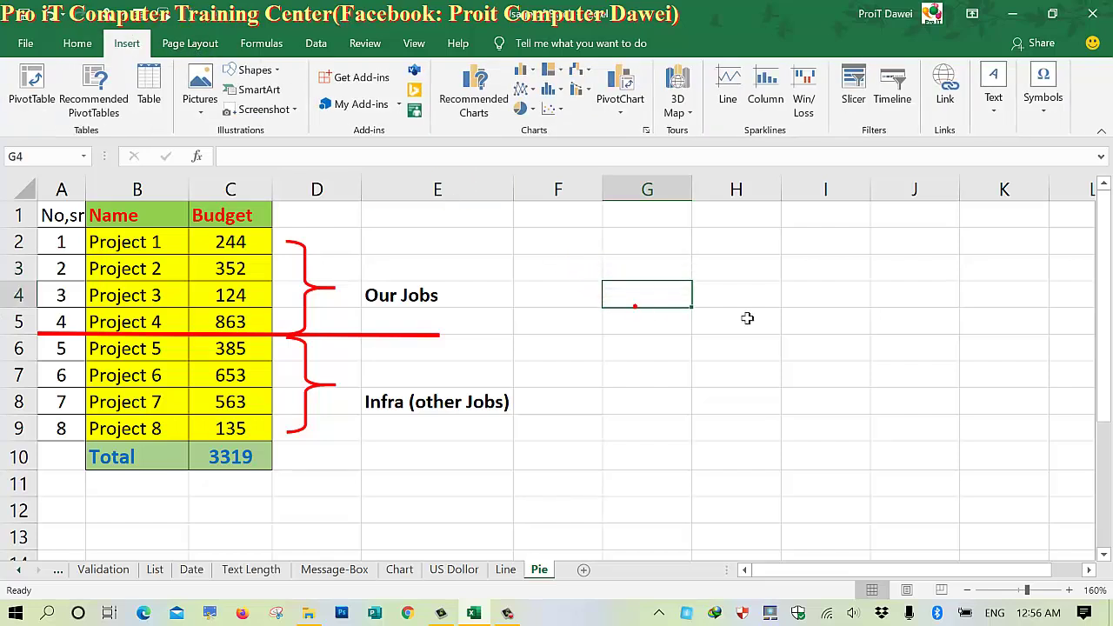
left_click(648, 278)
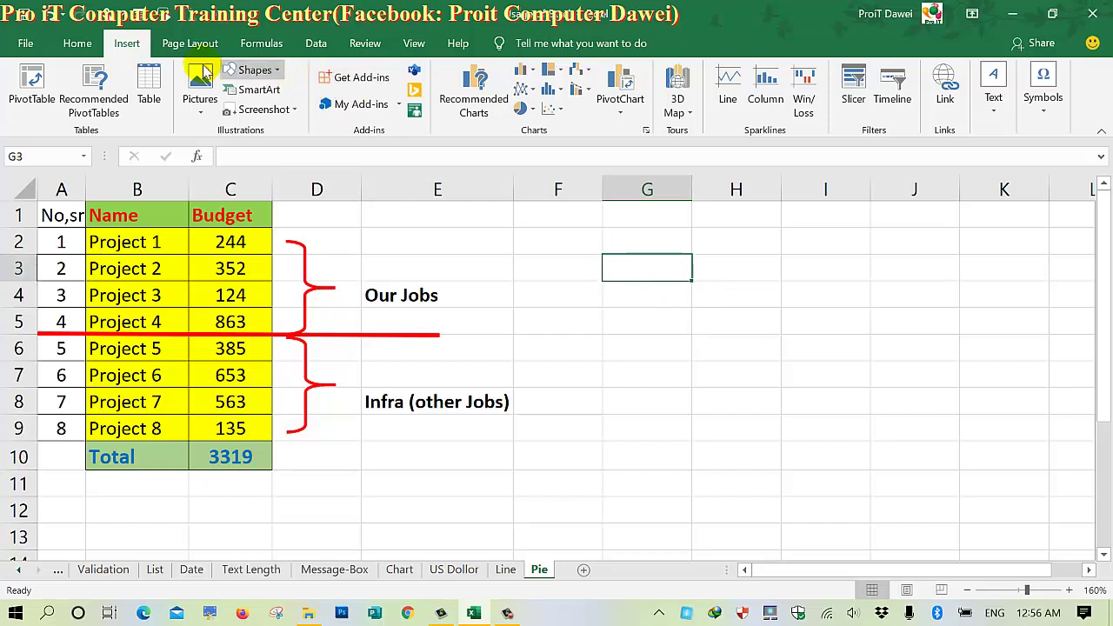
left_click(526, 108)
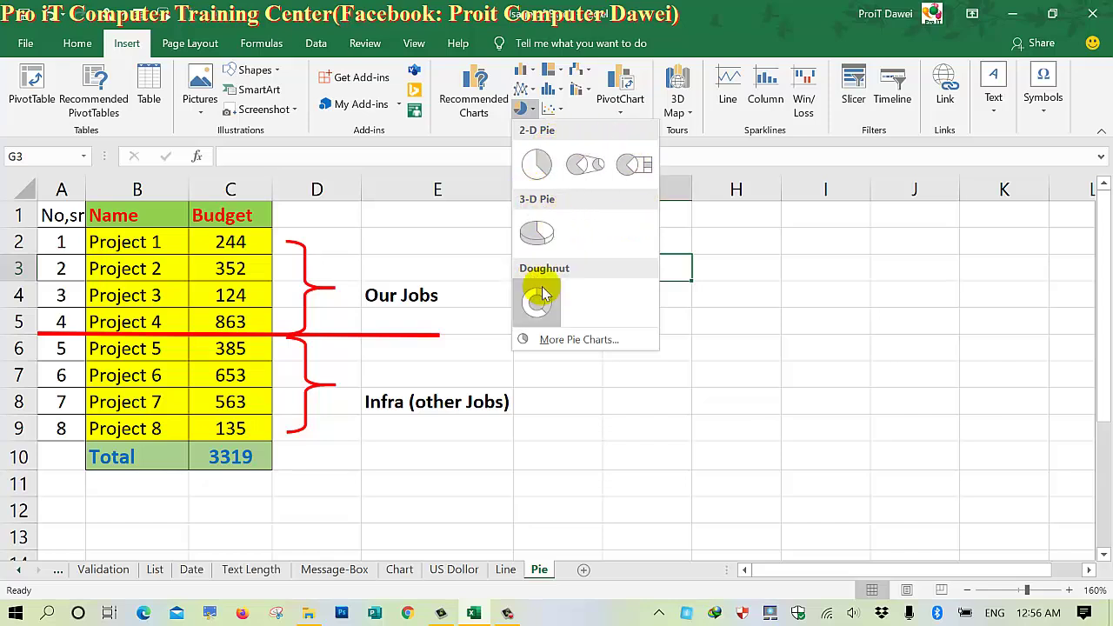
left_click(536, 168)
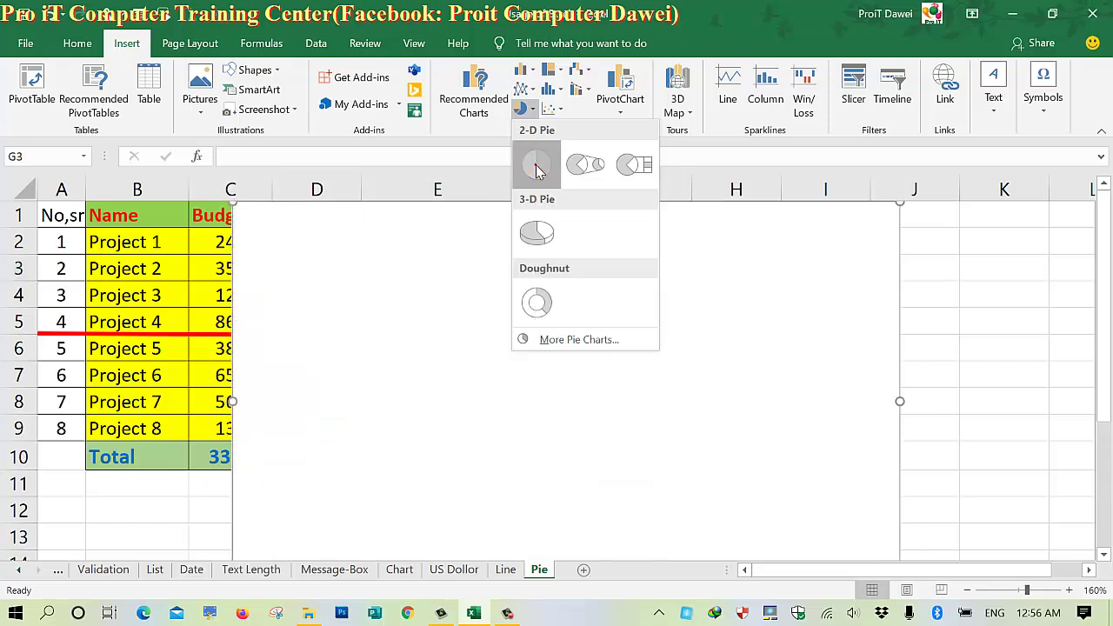
left_click(536, 168)
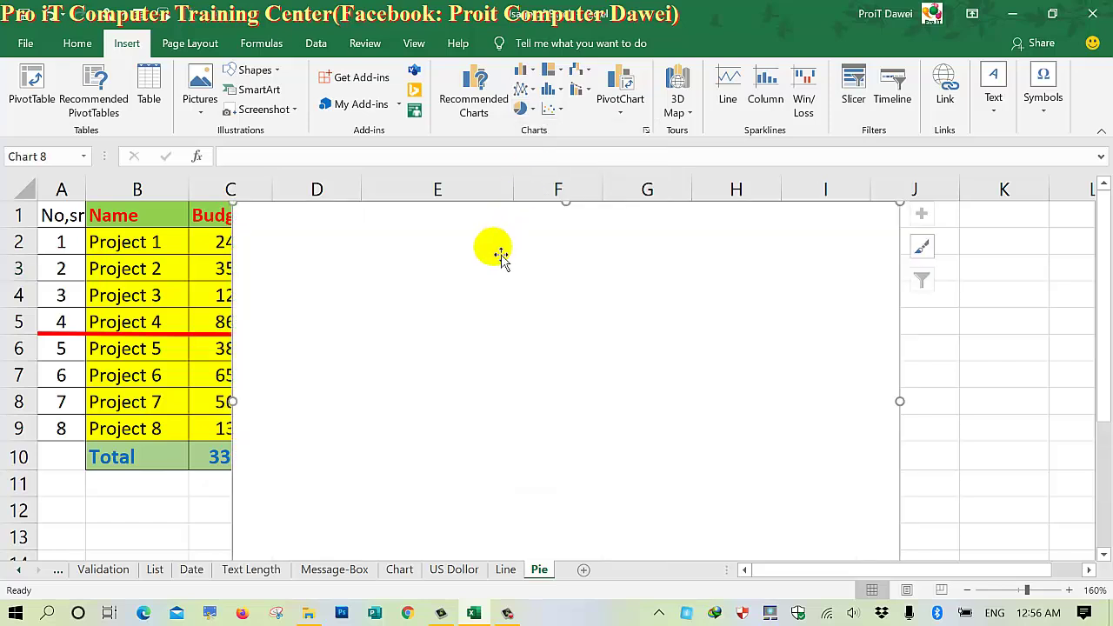
Step: Move the new blank chart to the right of the budget table
scroll(630, 313, "down", 3, "ctrl")
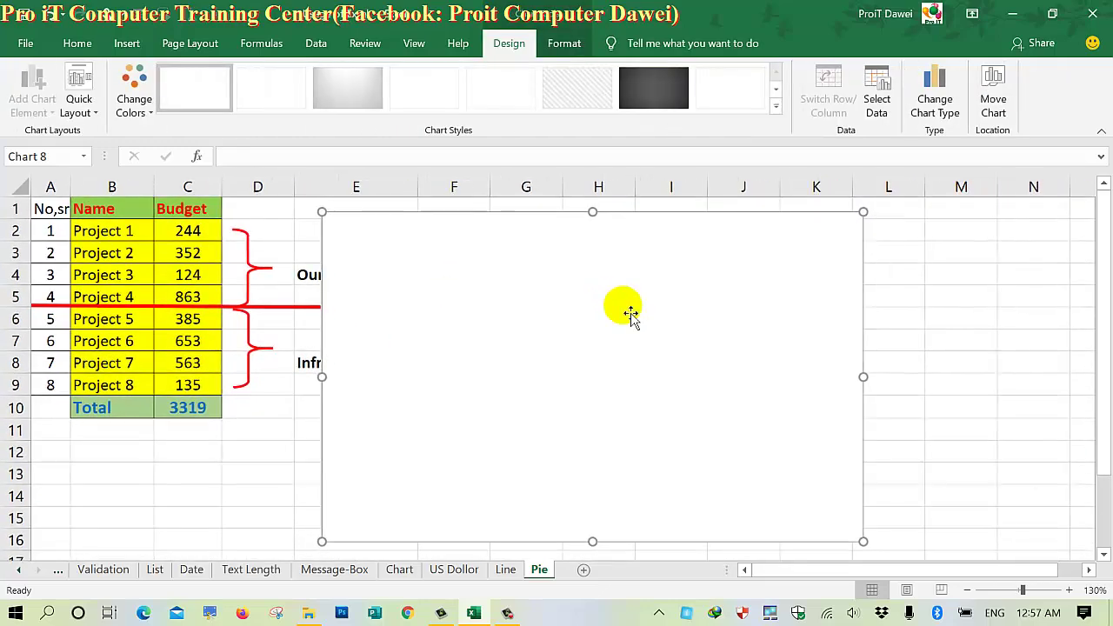
mouse_move(492, 311)
left_mouse_down()
mouse_move(678, 332)
mouse_move(602, 302)
left_mouse_up()
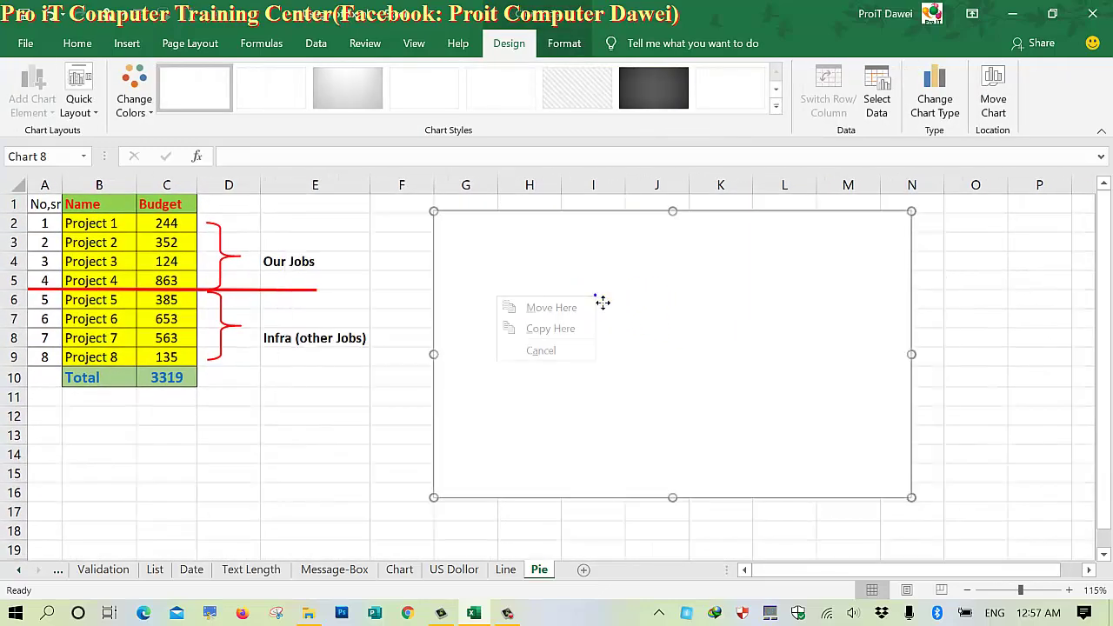
right_click(648, 306)
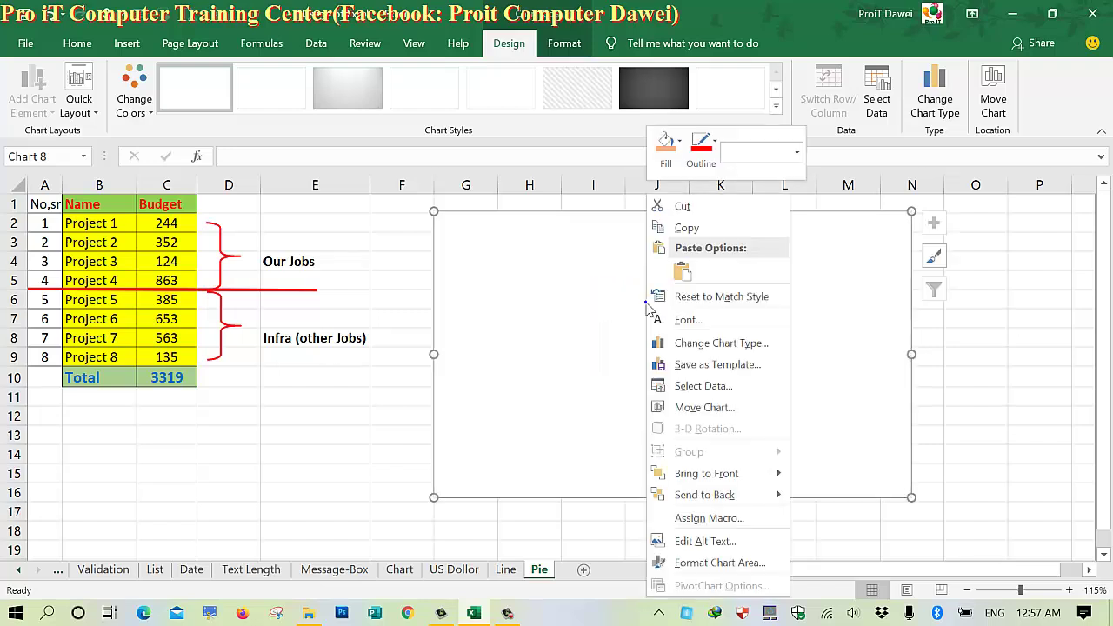
Step: Add a data series named from Budget header C1 with the budget values C2:C9
left_click(686, 391)
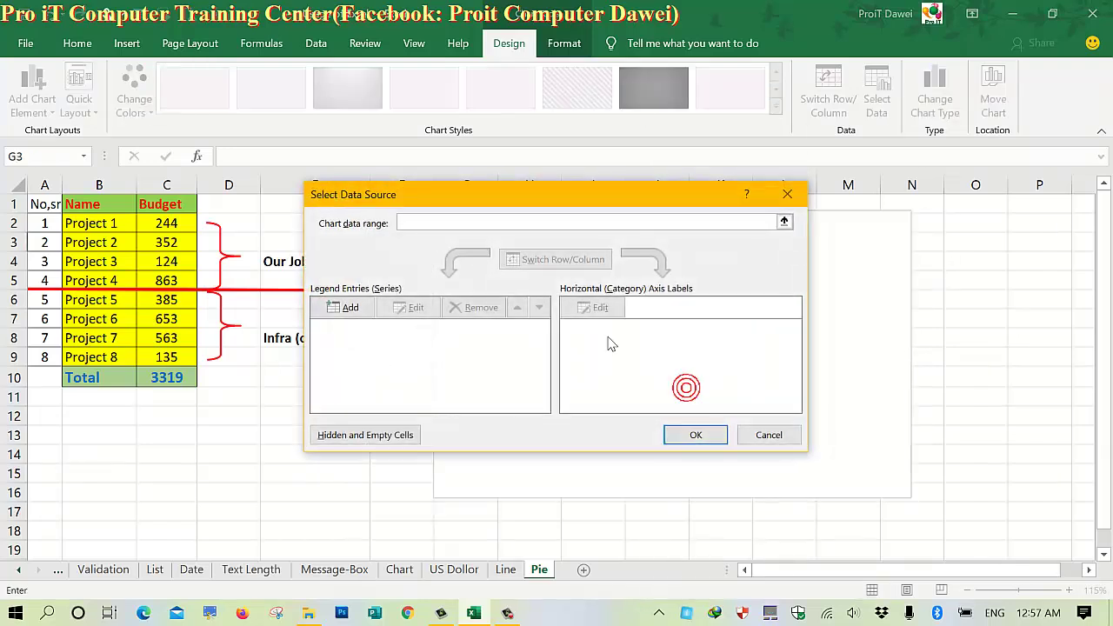
left_click_drag(390, 198, 521, 249)
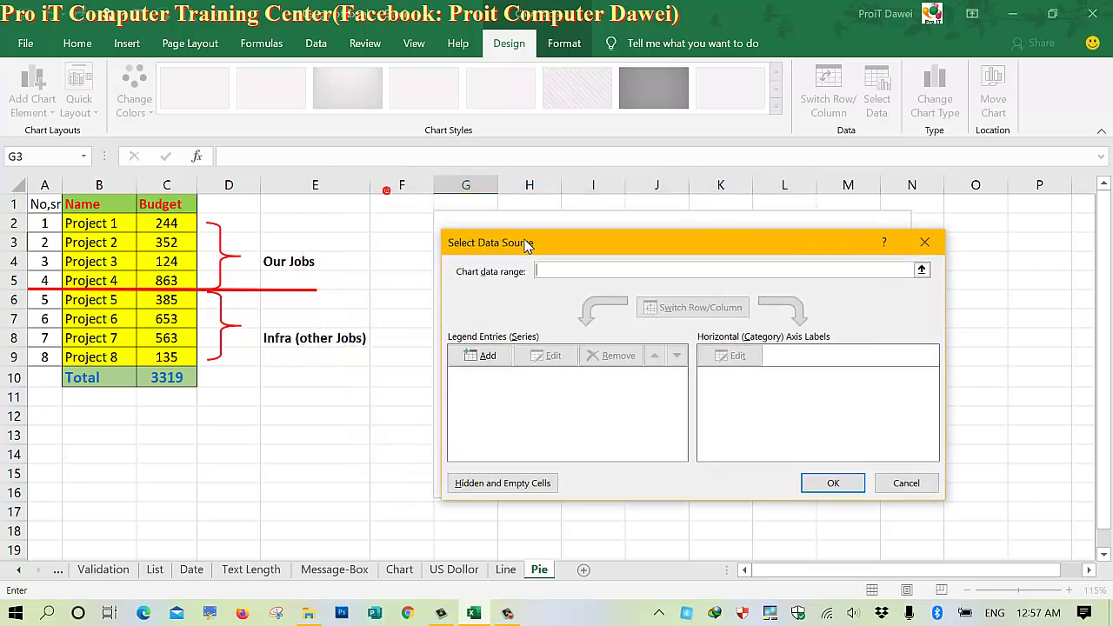
left_click(476, 357)
left_click(486, 303)
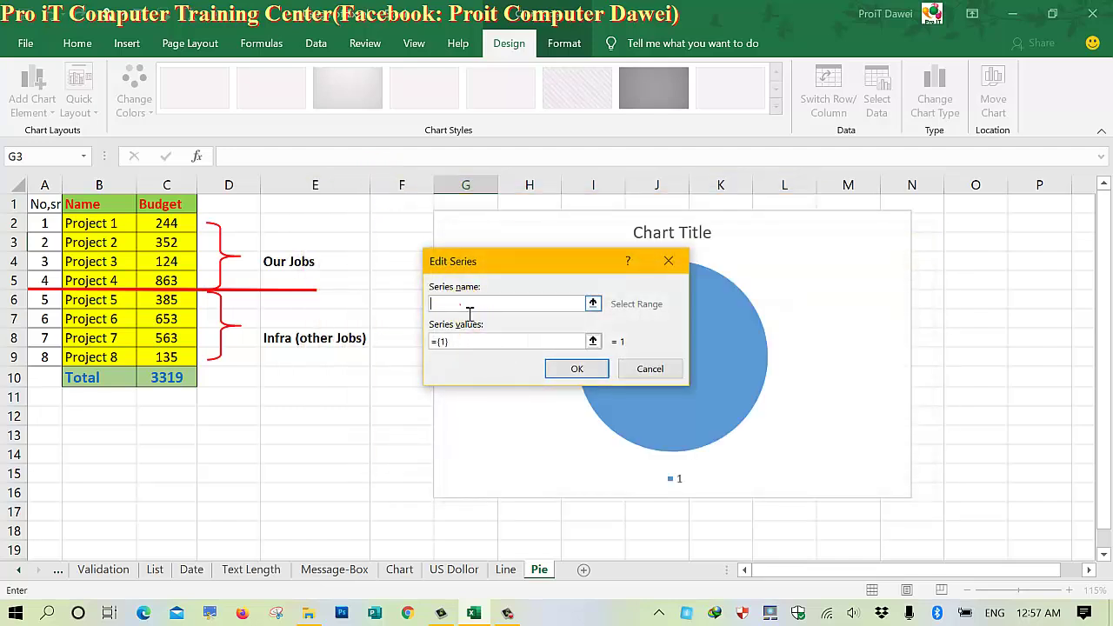
left_click(165, 210)
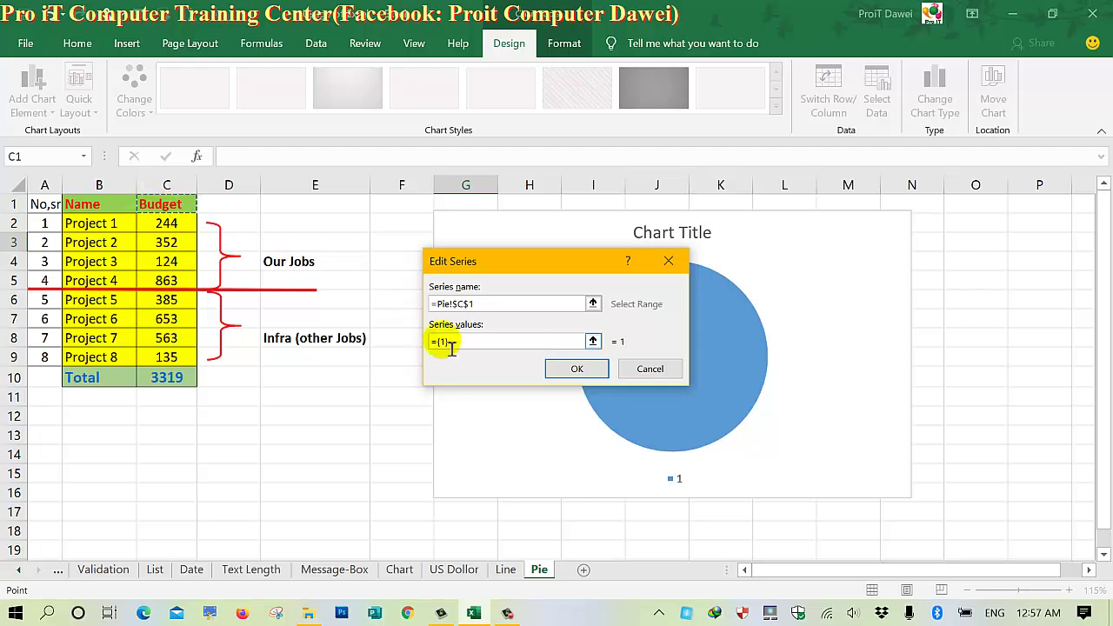
left_click_drag(458, 341, 407, 346)
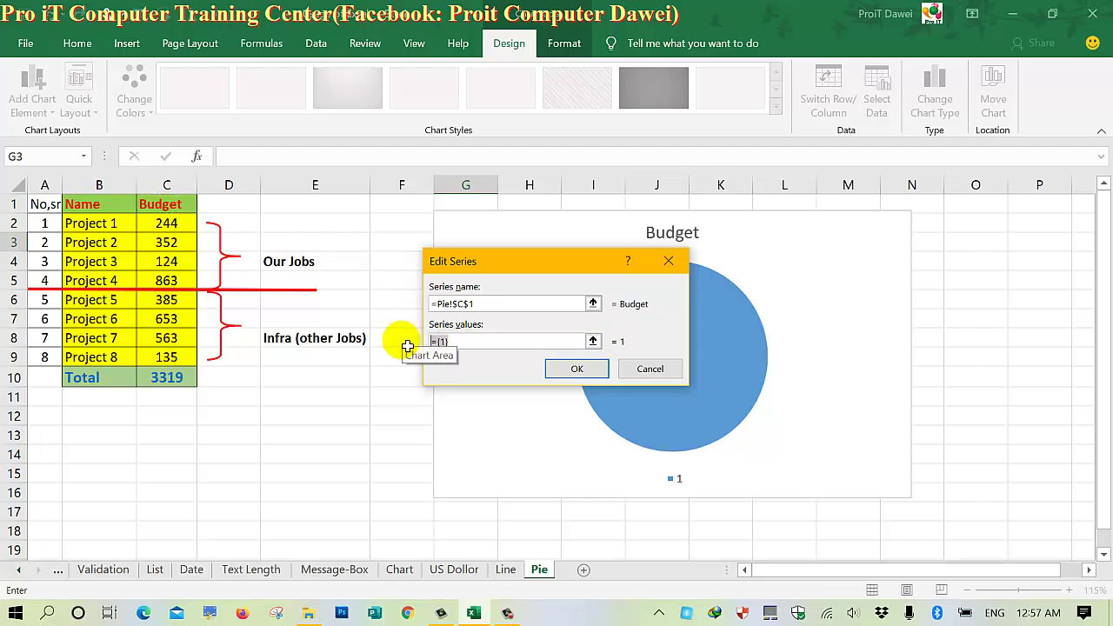
key("BackSpace")
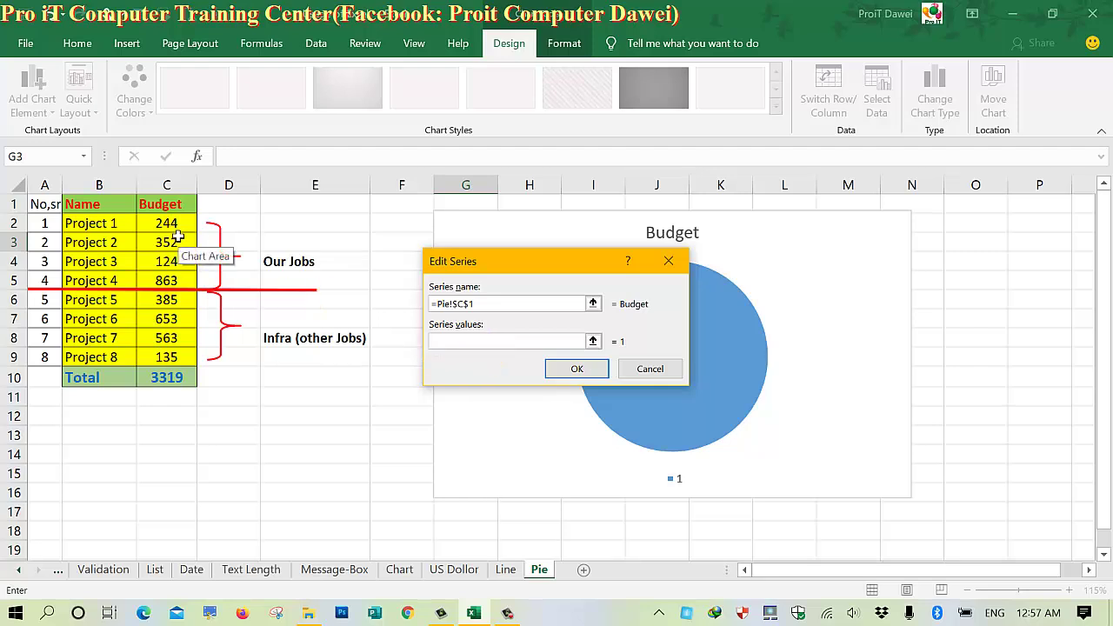
left_click_drag(174, 224, 175, 358)
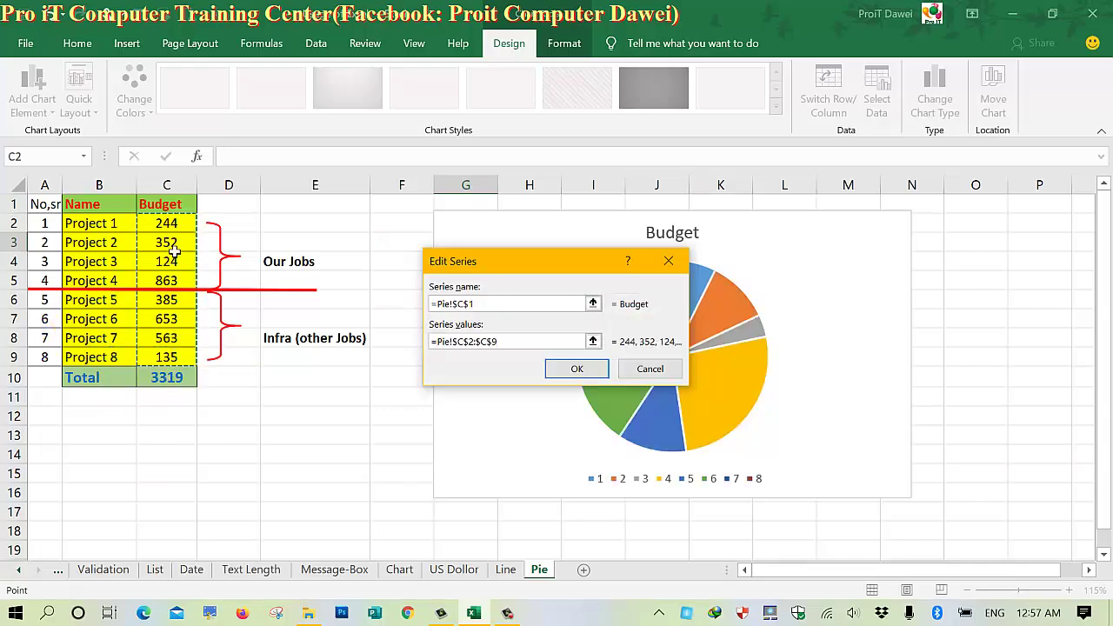
left_click(567, 366)
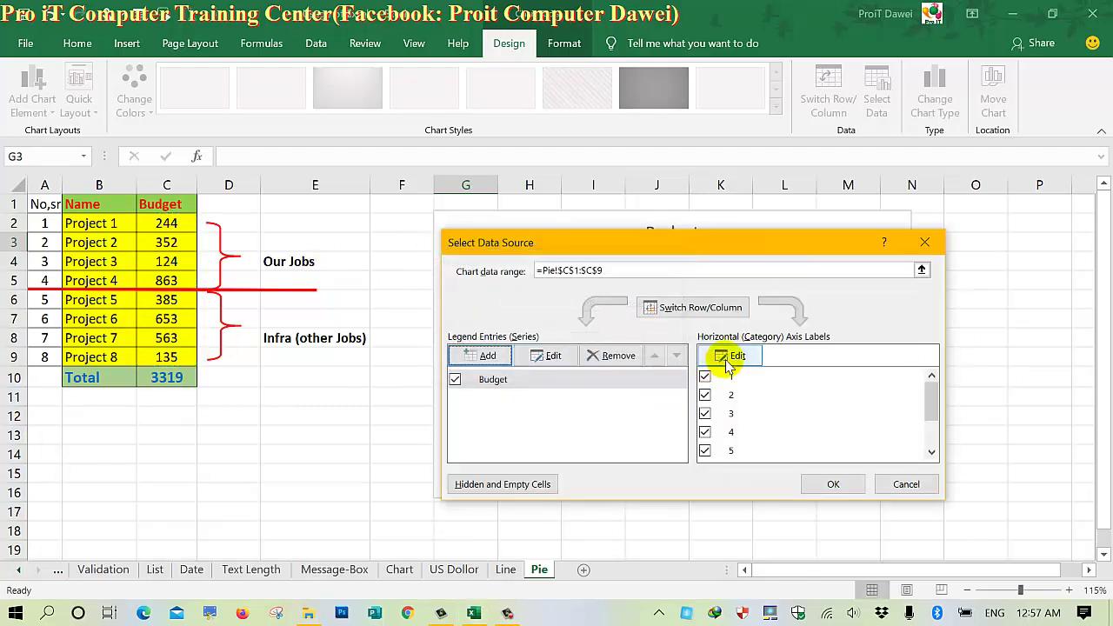
Step: Use the project names B2:B9 as the slice category labels
left_click(729, 356)
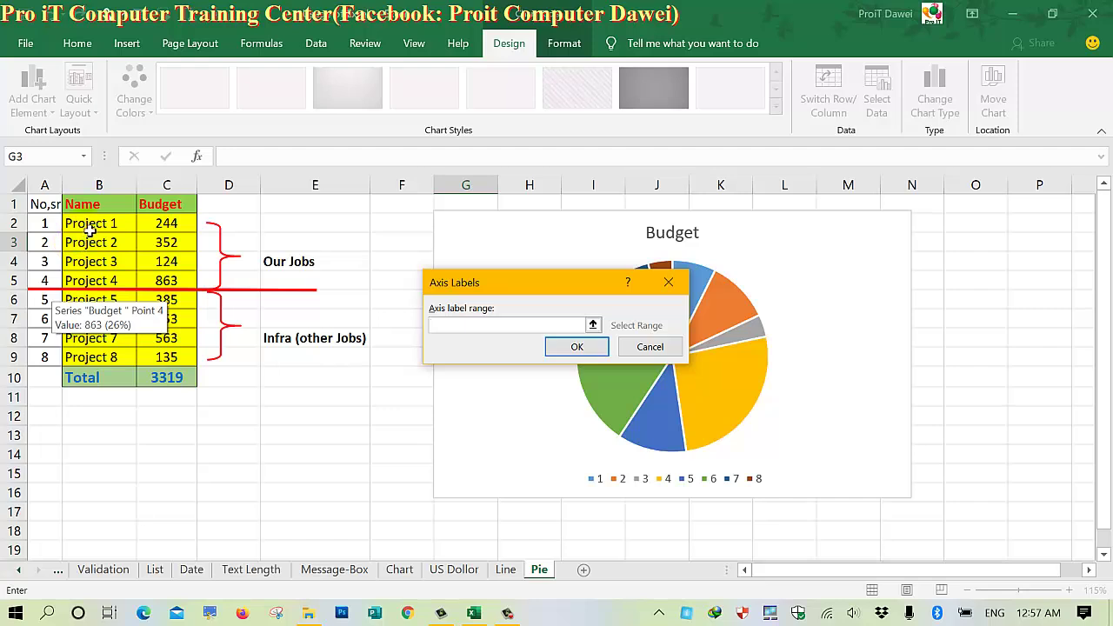
left_click_drag(87, 223, 91, 356)
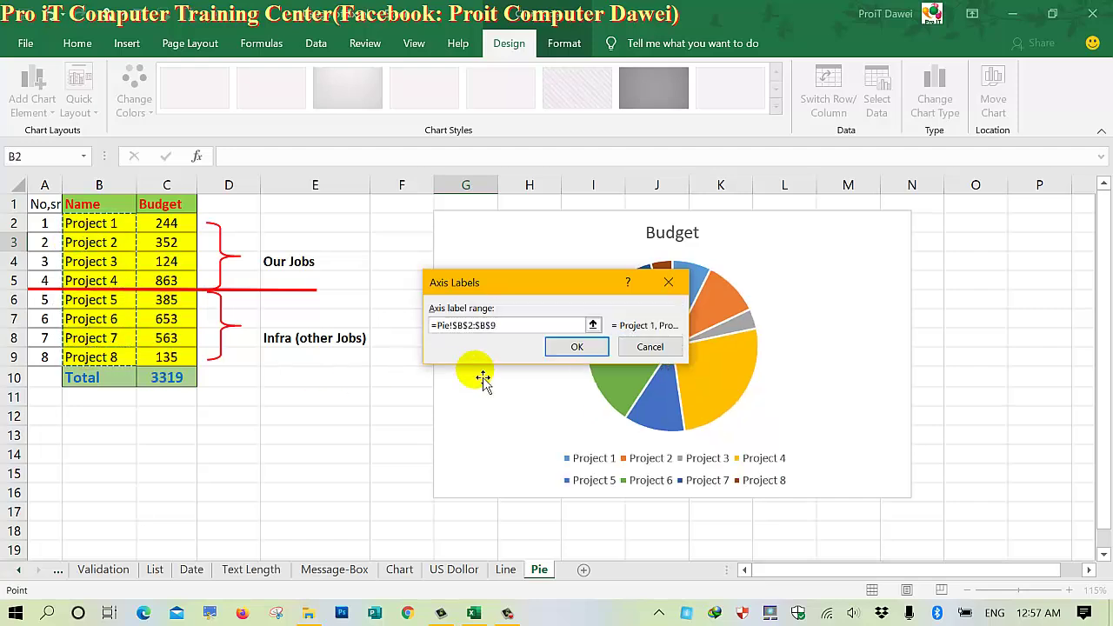
left_click(559, 347)
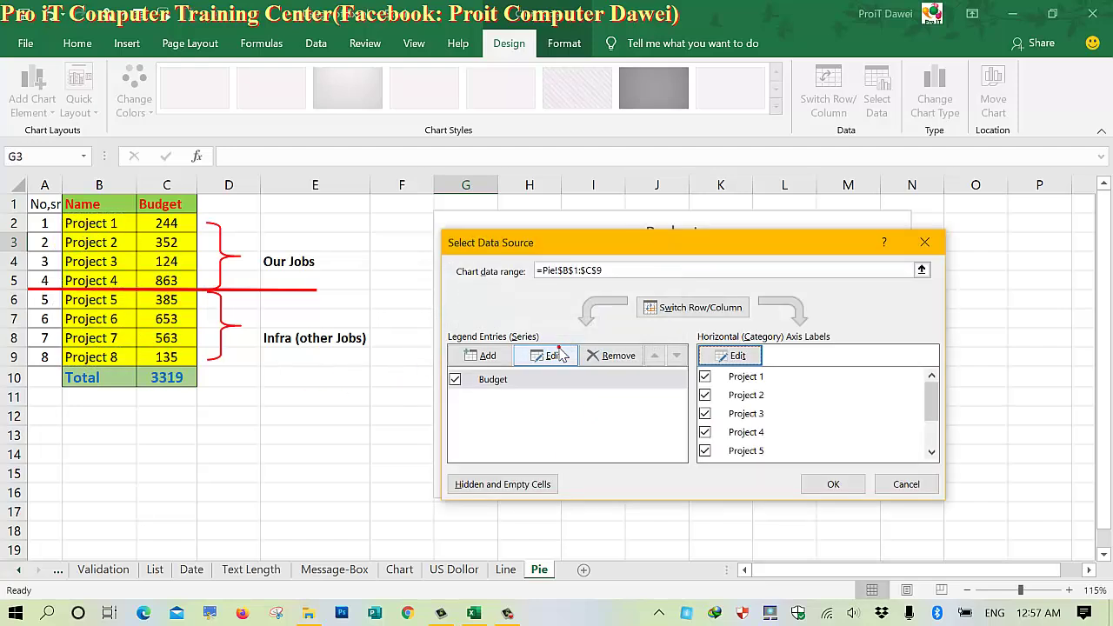
Step: Apply the data source and enlarge the chart to cover F1:N19
left_click(833, 485)
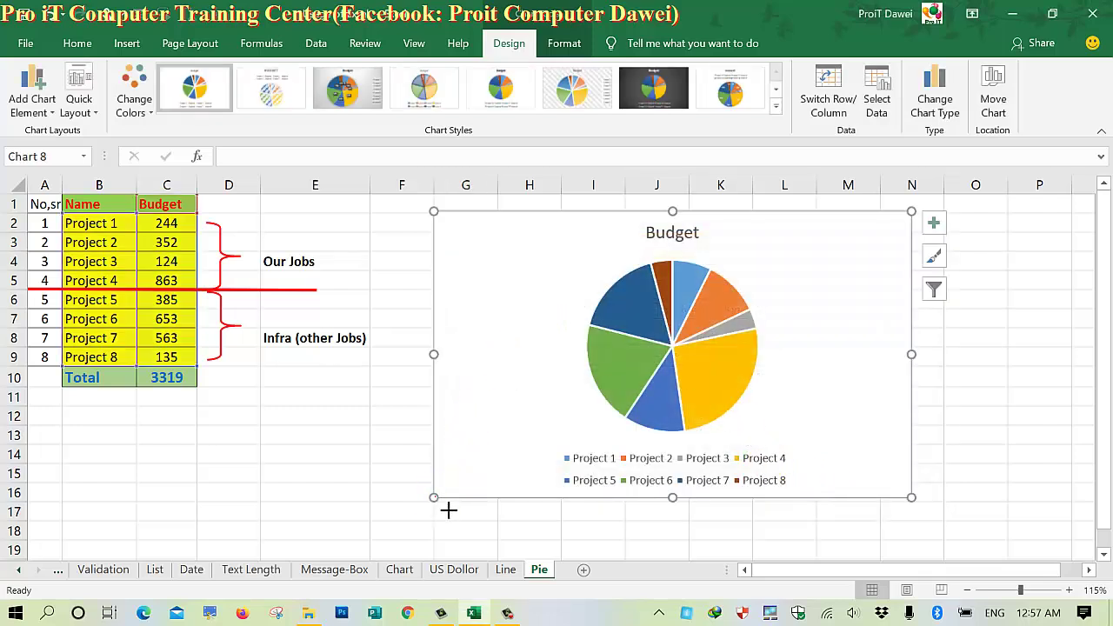
left_click_drag(434, 499, 428, 541)
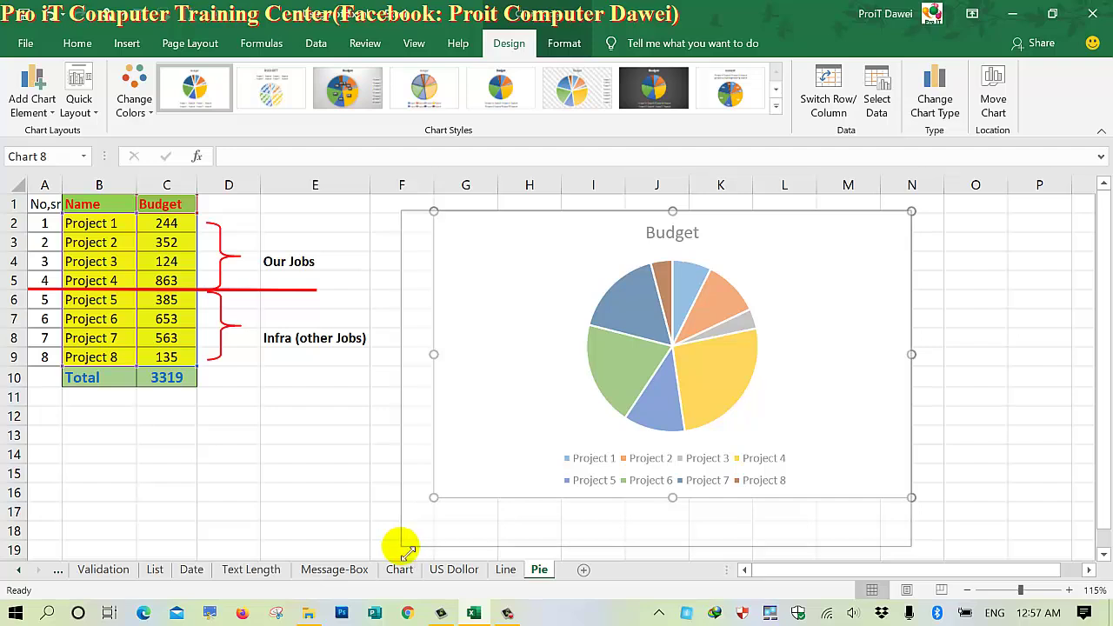
left_click_drag(415, 556, 401, 546)
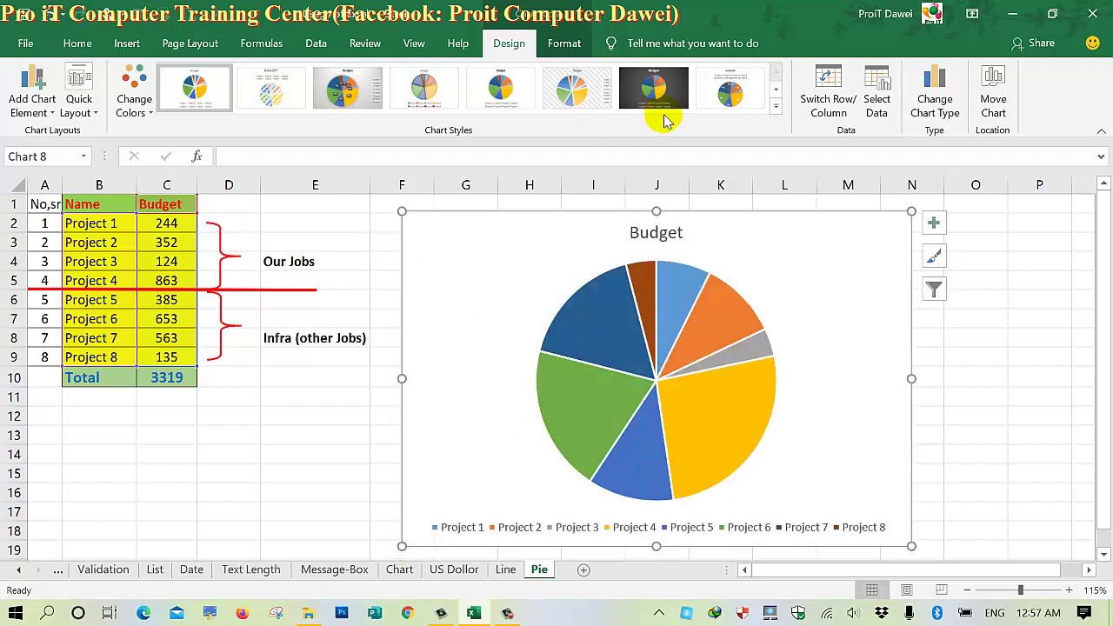
Step: Apply the blue-background chart style with slice labels
left_click(775, 105)
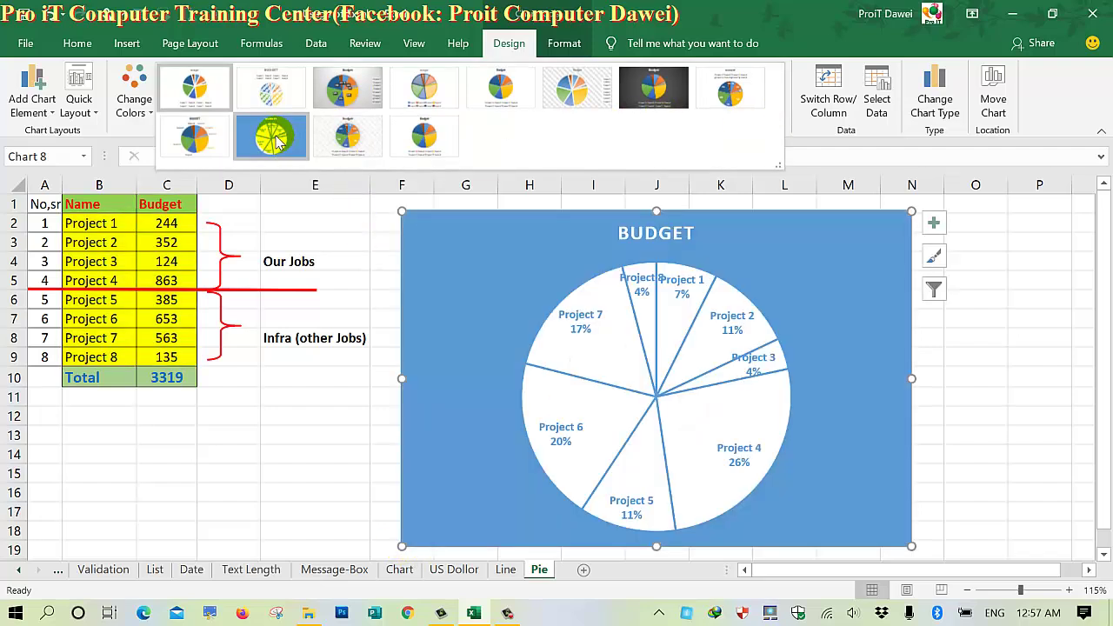
left_click(276, 142)
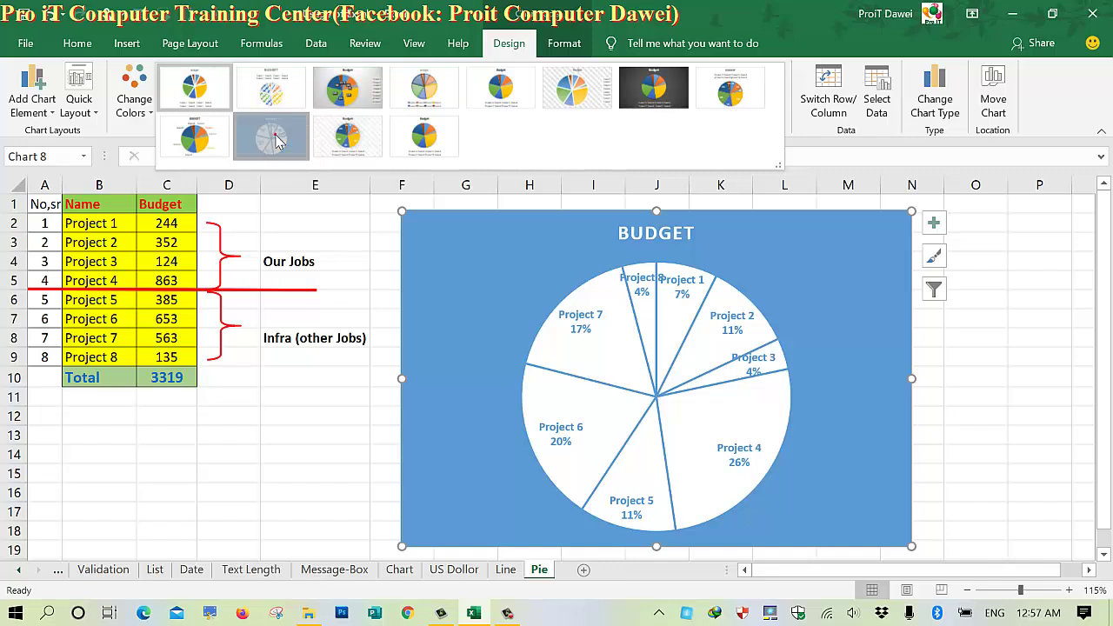
left_click(598, 293)
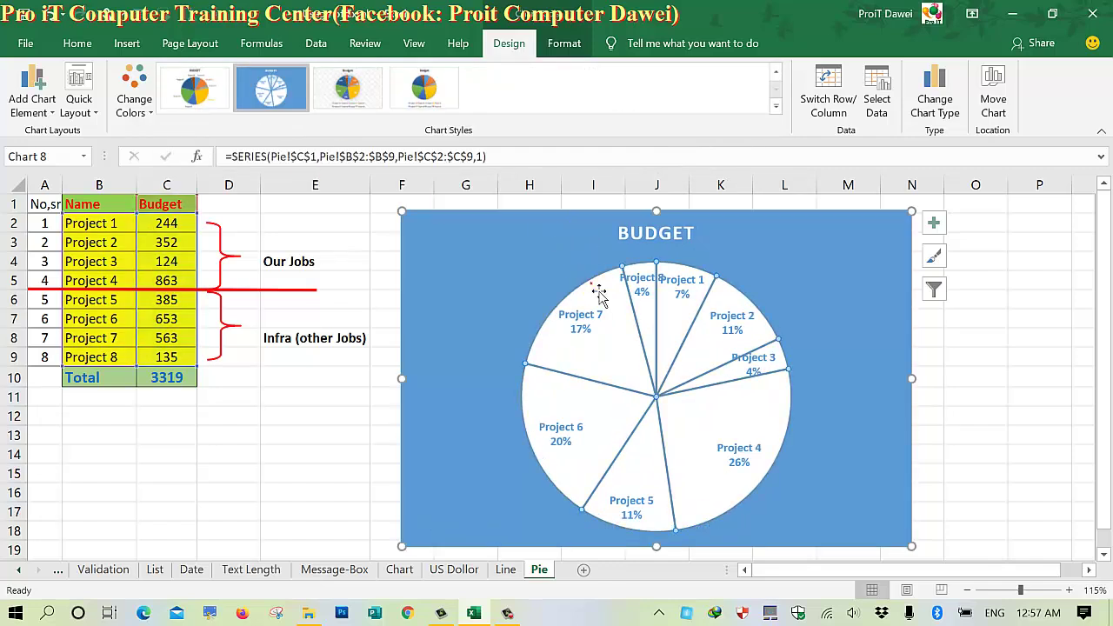
Step: Enlarge the pie's plot area to fill more of the chart
left_click(586, 280)
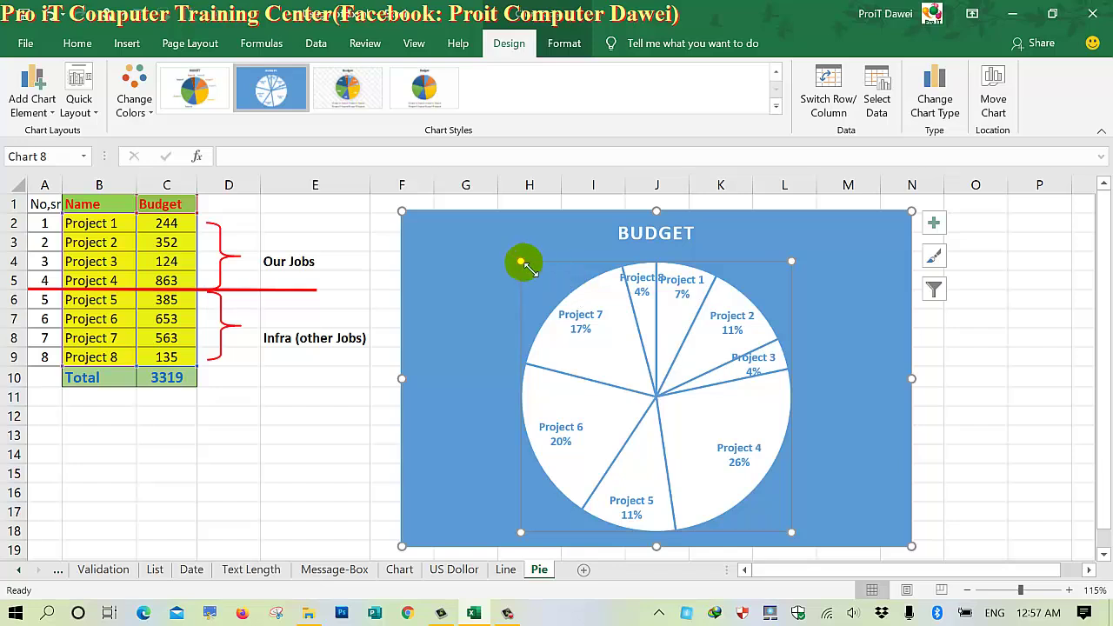
left_click_drag(528, 274, 502, 250)
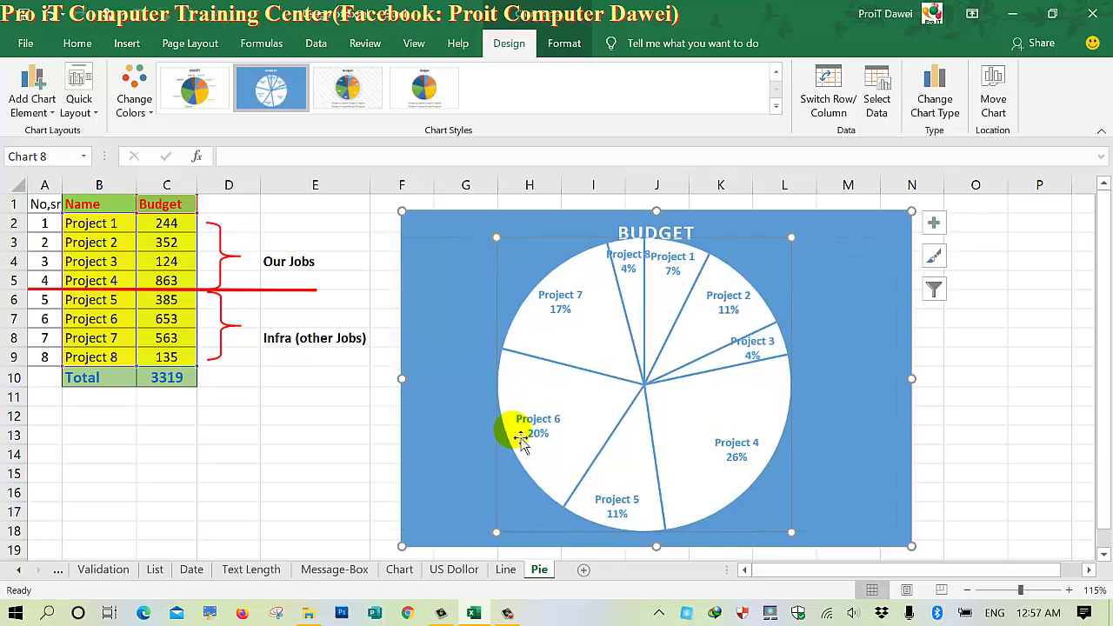
mouse_move(514, 521)
left_mouse_down()
mouse_move(417, 565)
mouse_move(397, 551)
left_mouse_up()
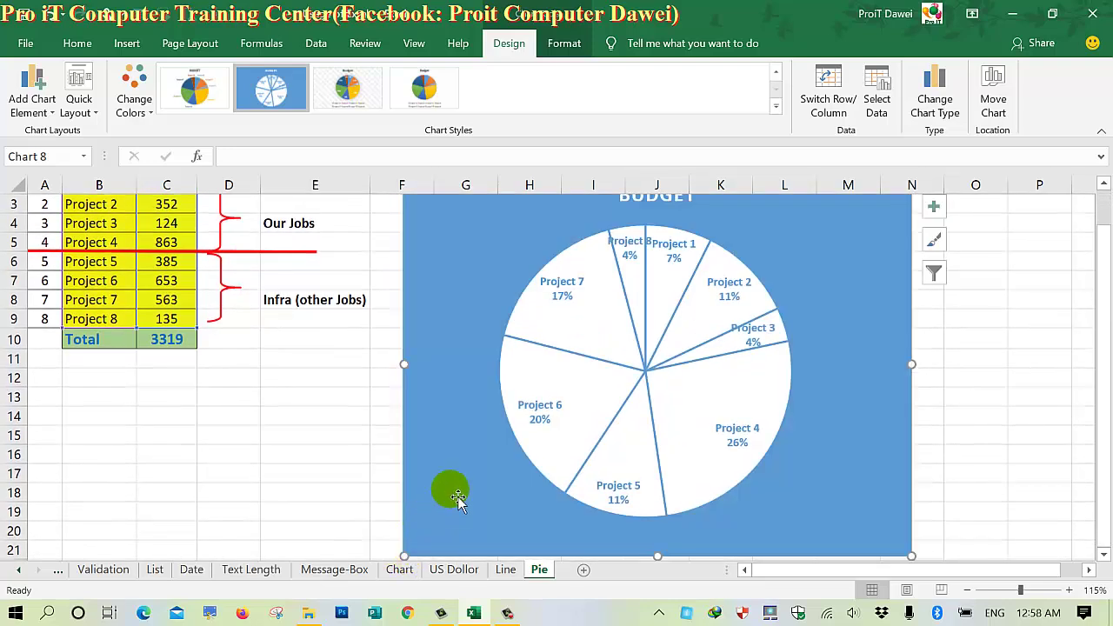
left_click(546, 407)
left_click(509, 379)
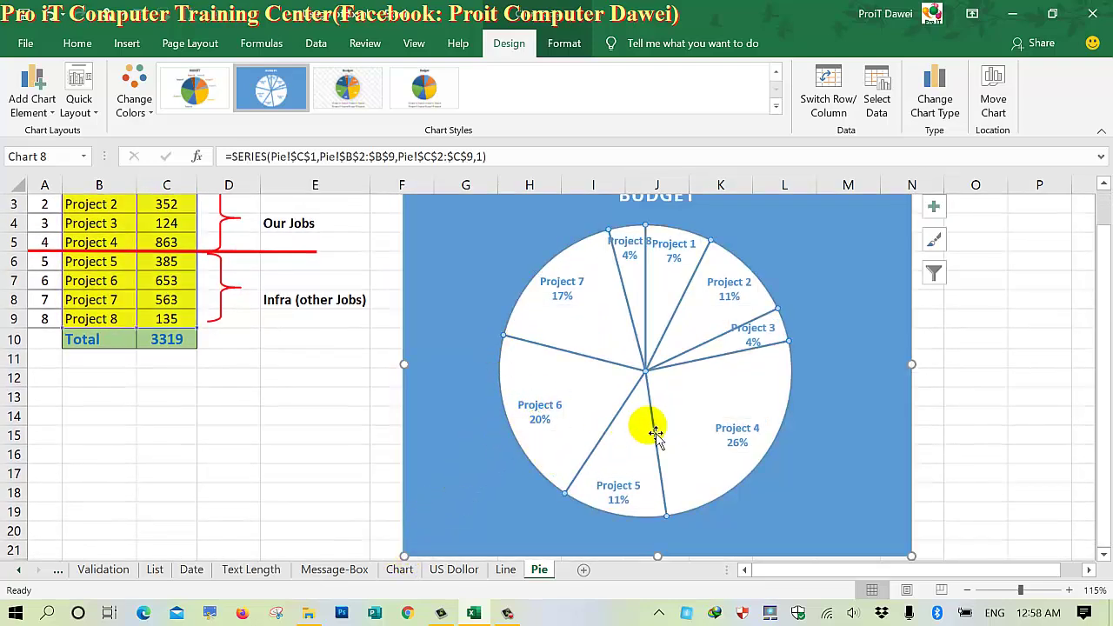
double_click(739, 489)
left_click(785, 478)
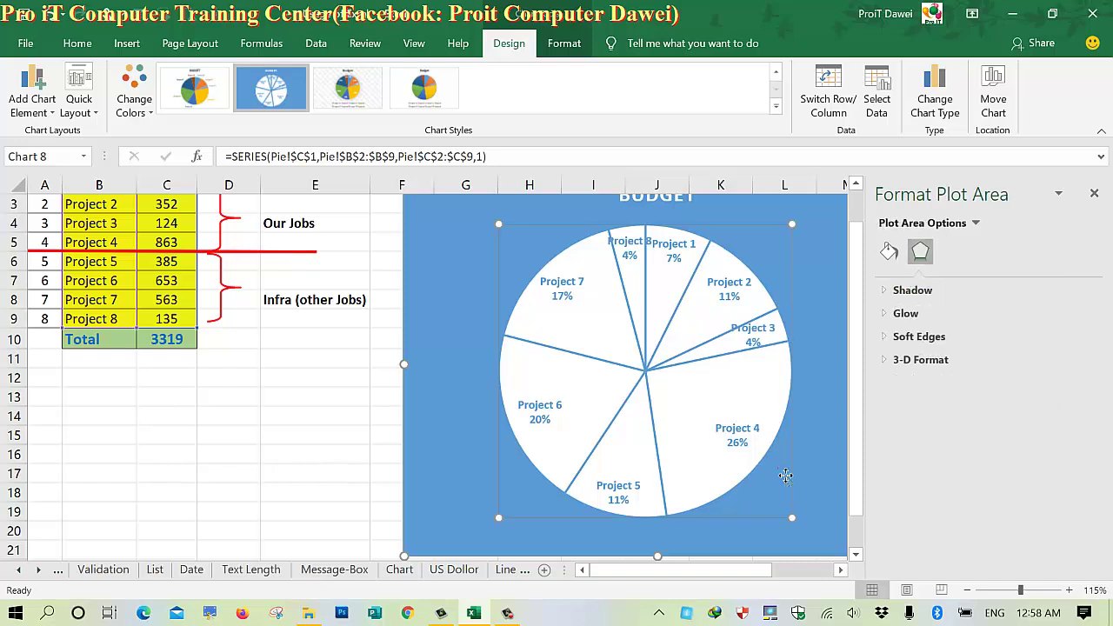
mouse_move(512, 522)
left_mouse_down()
mouse_move(479, 541)
mouse_move(472, 524)
left_mouse_up()
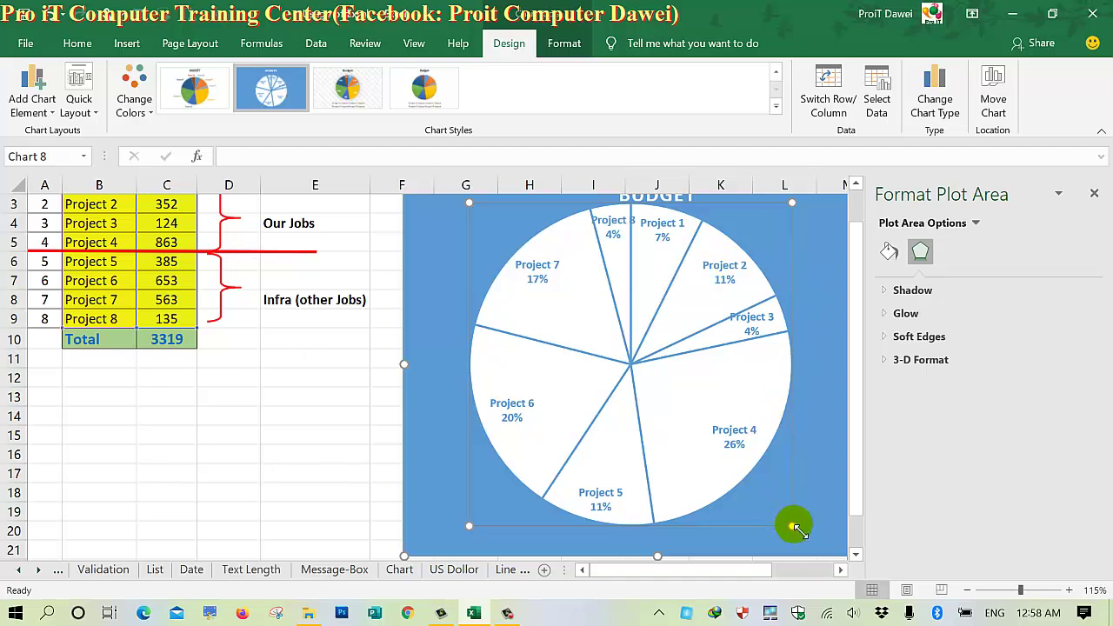
left_click_drag(833, 533, 834, 528)
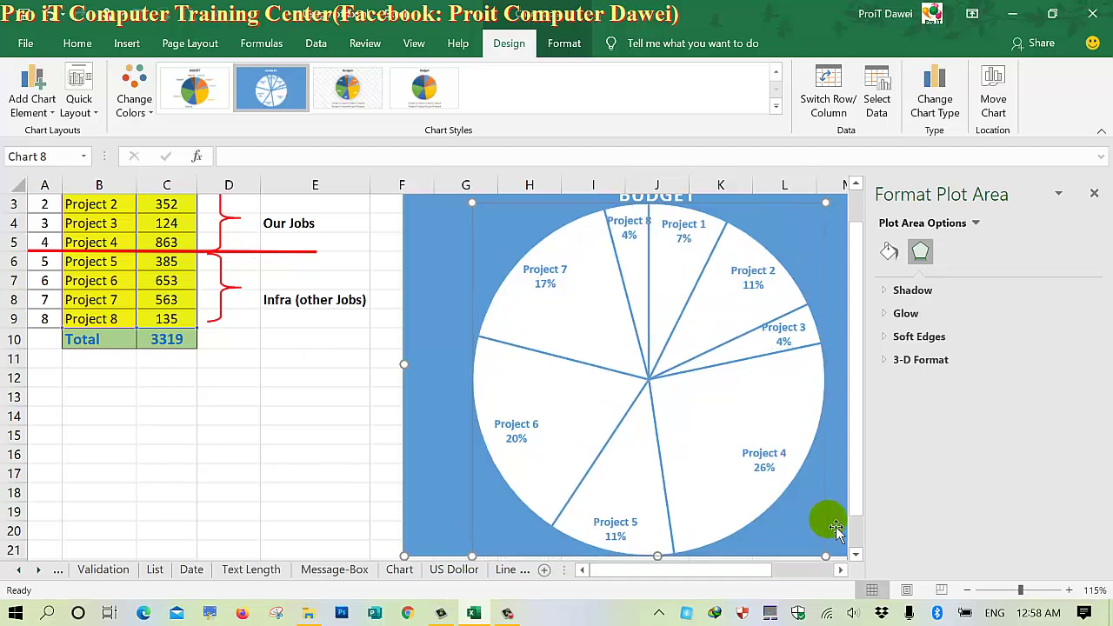
scroll(834, 527, "up", 1)
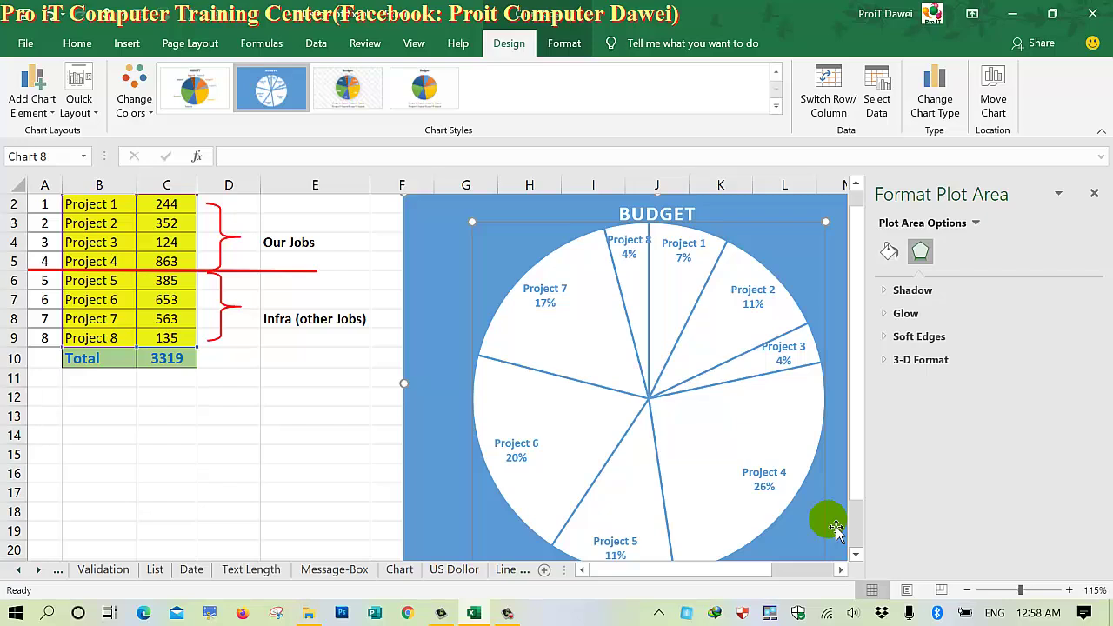
Step: Make the pie's data labels red and increase them to font size 10
left_click(532, 445)
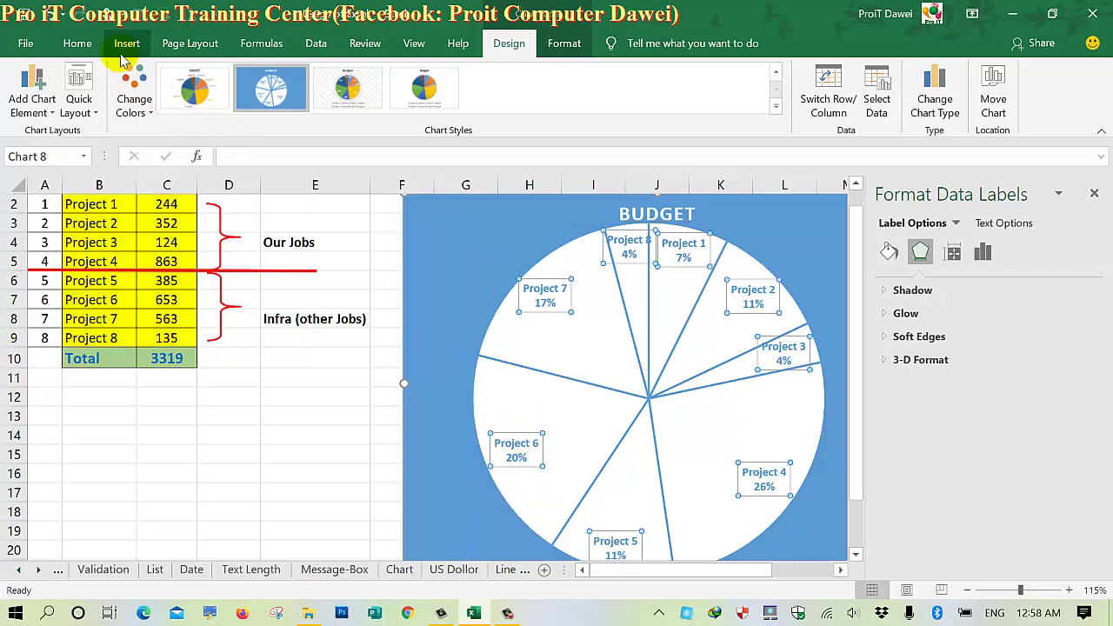
left_click(76, 43)
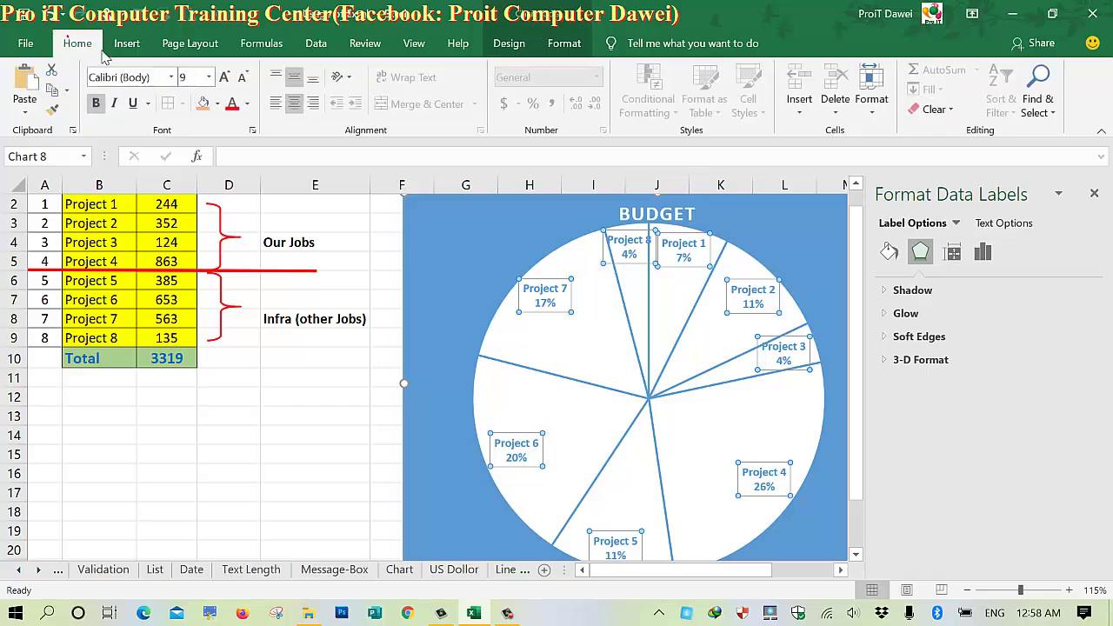
left_click(231, 108)
left_click(225, 78)
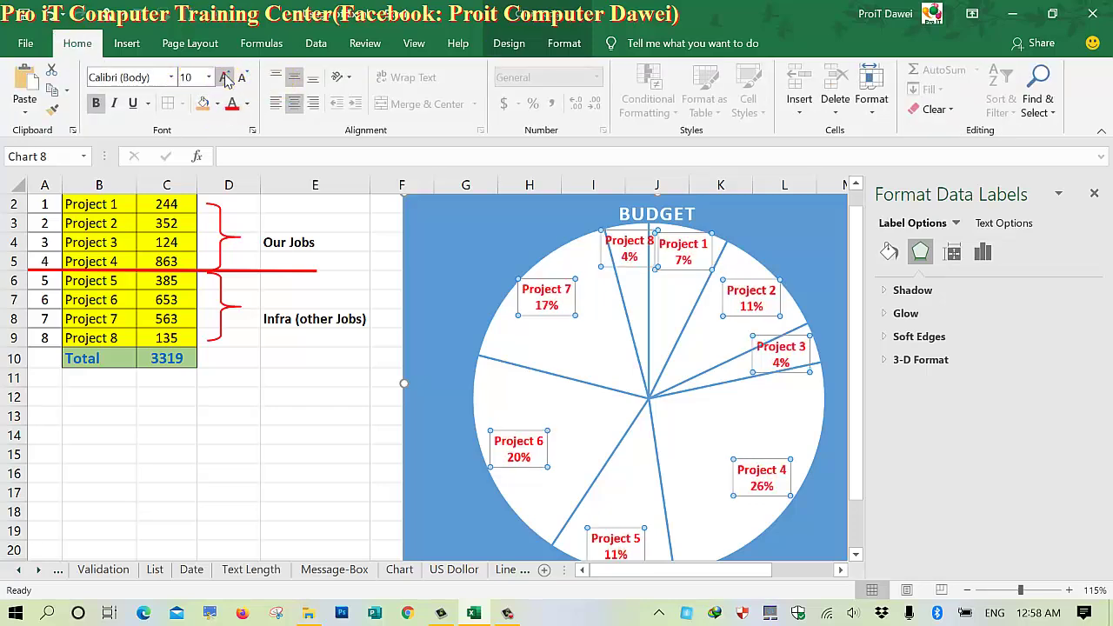
left_click(826, 230)
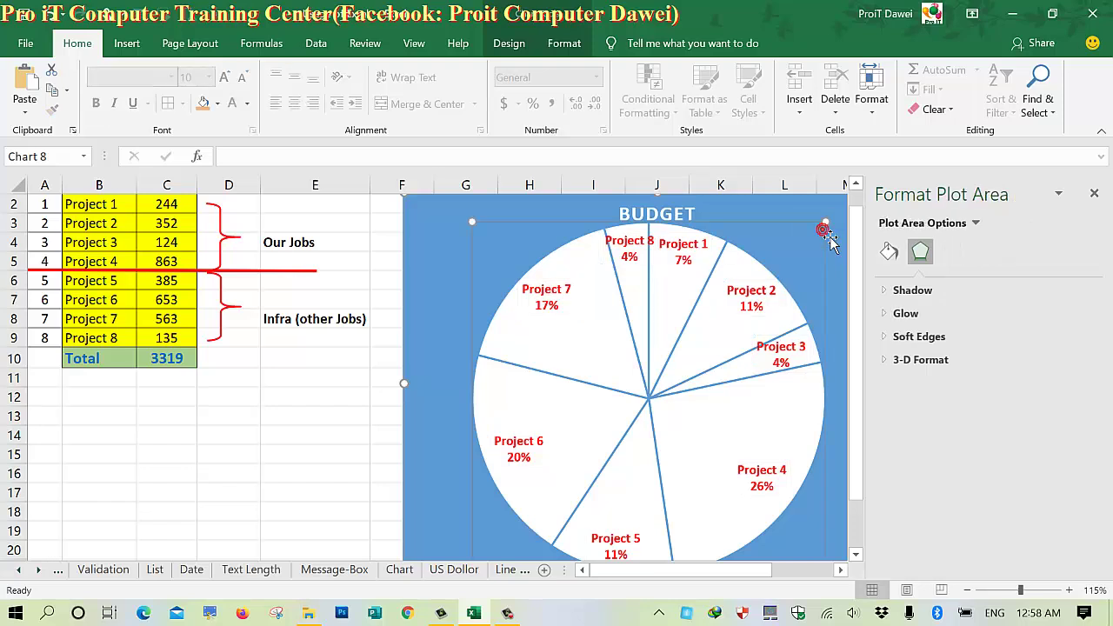
left_click(578, 313)
Step: Fill the Project 7 slice orange, Project 6 yellow and Project 5 light green
left_click(584, 331)
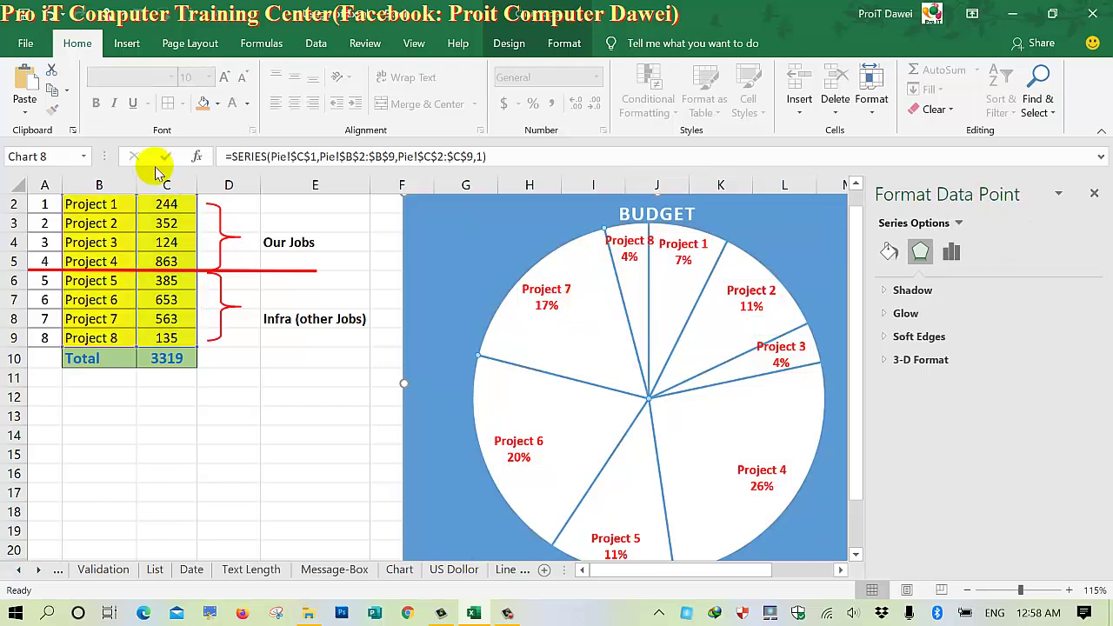
left_click(208, 112)
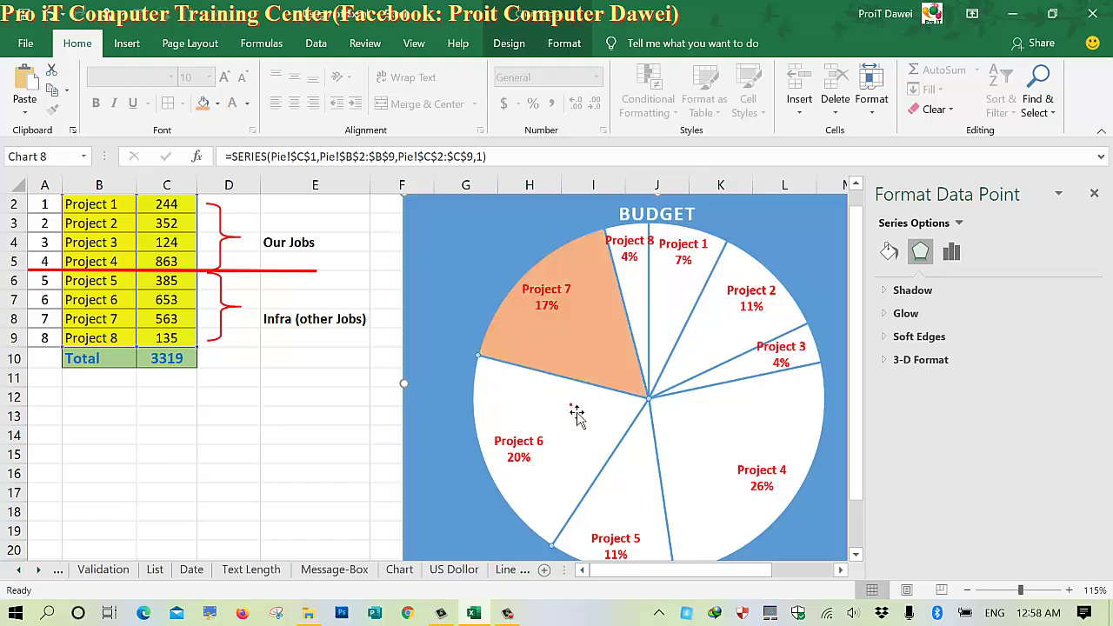
left_click(217, 104)
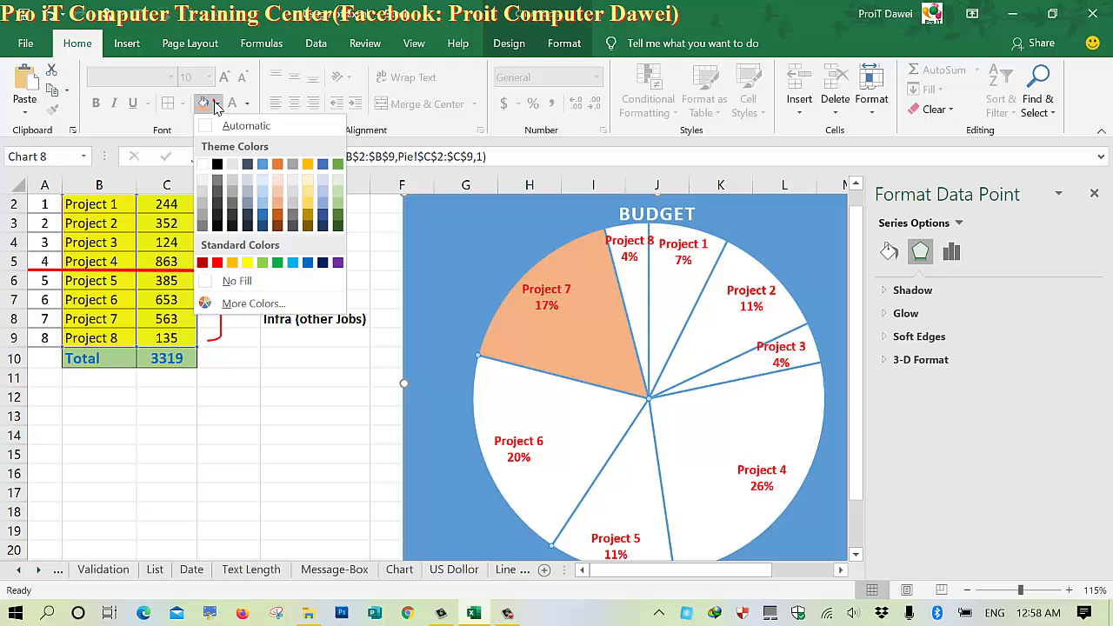
left_click(247, 262)
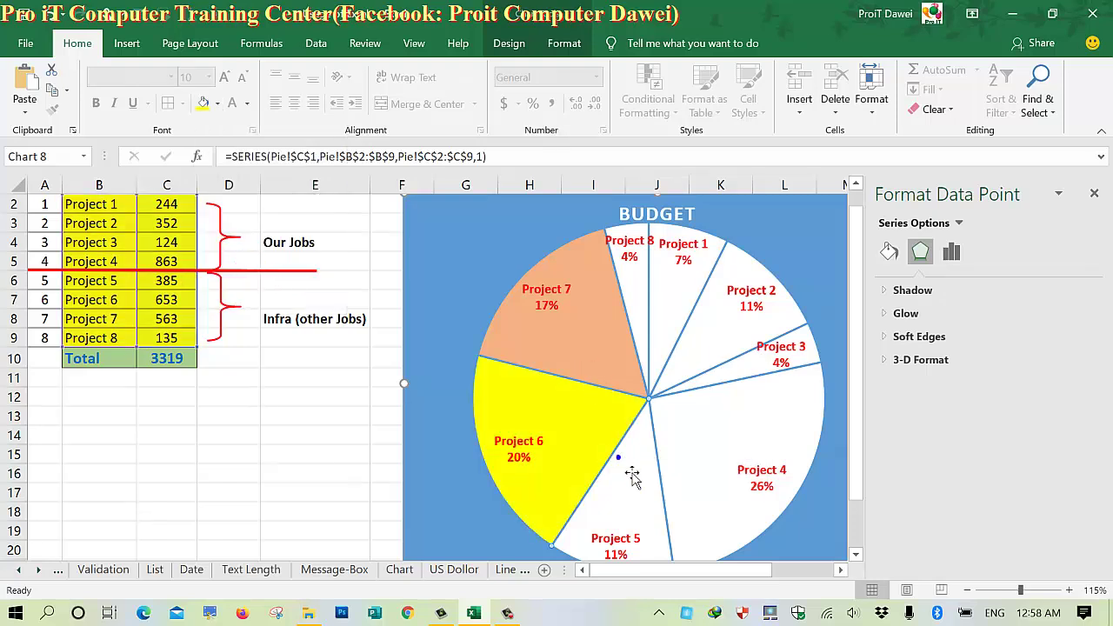
left_click(216, 103)
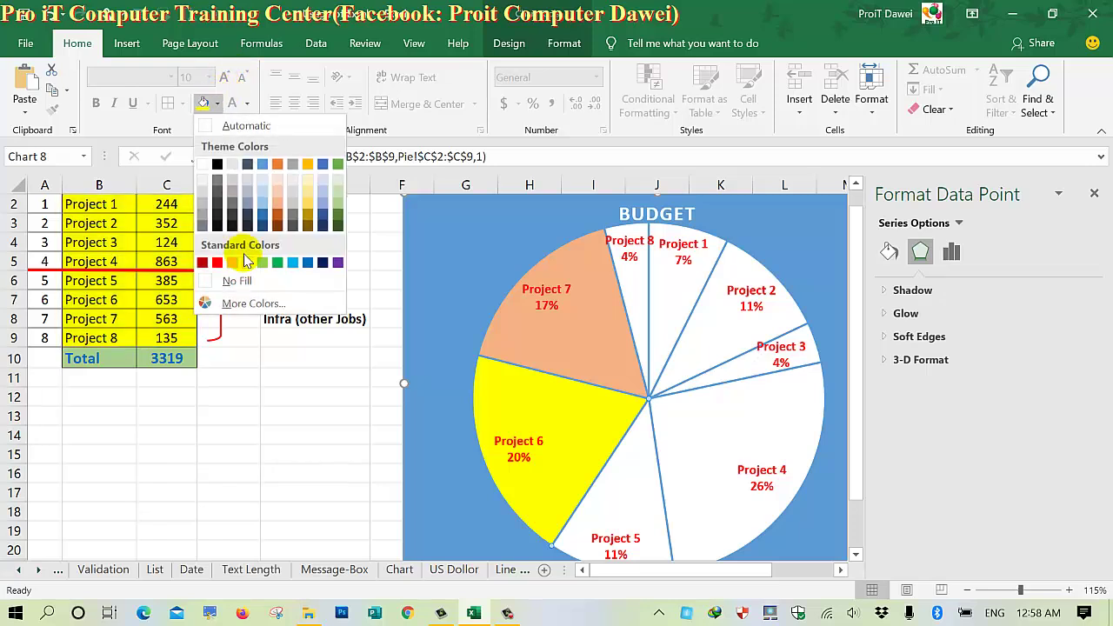
left_click(262, 262)
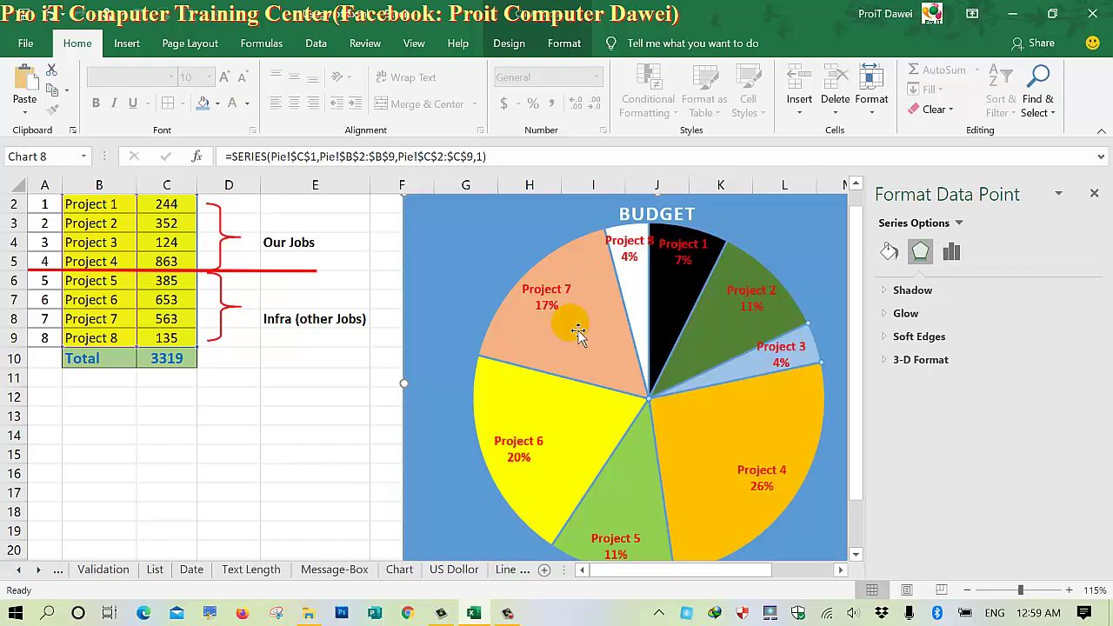
left_click(459, 273)
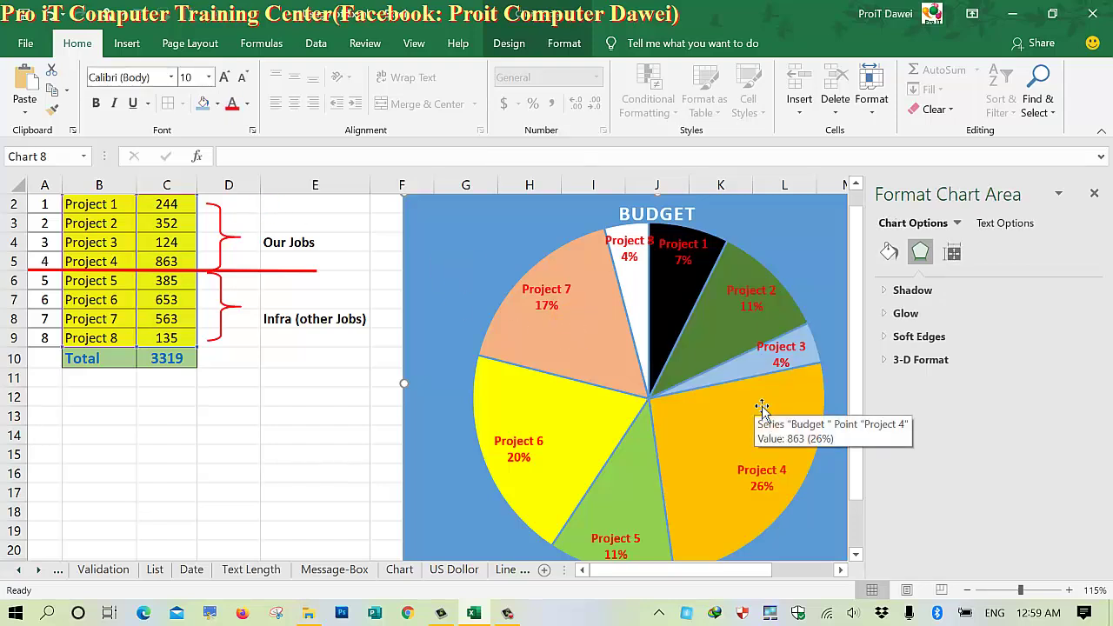
left_click(758, 334)
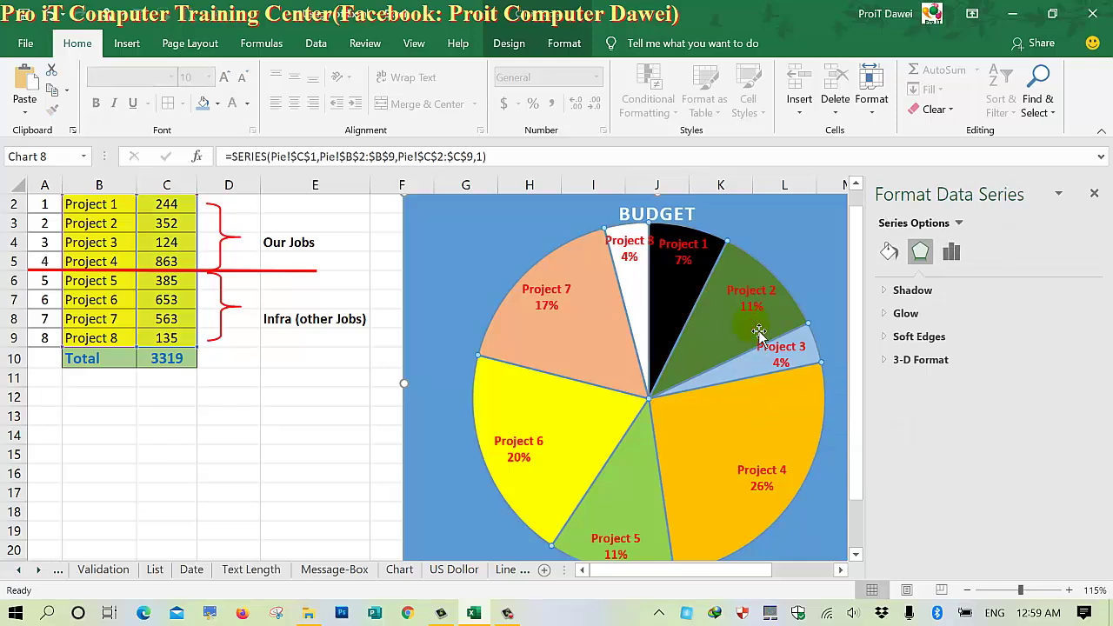
left_click(637, 539)
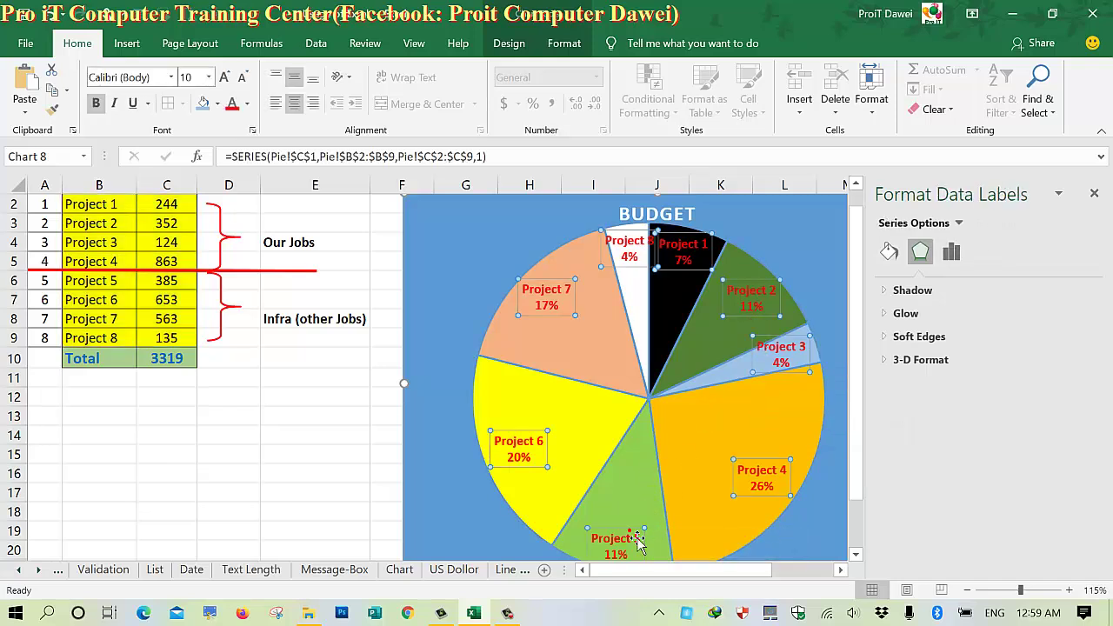
left_click(490, 493)
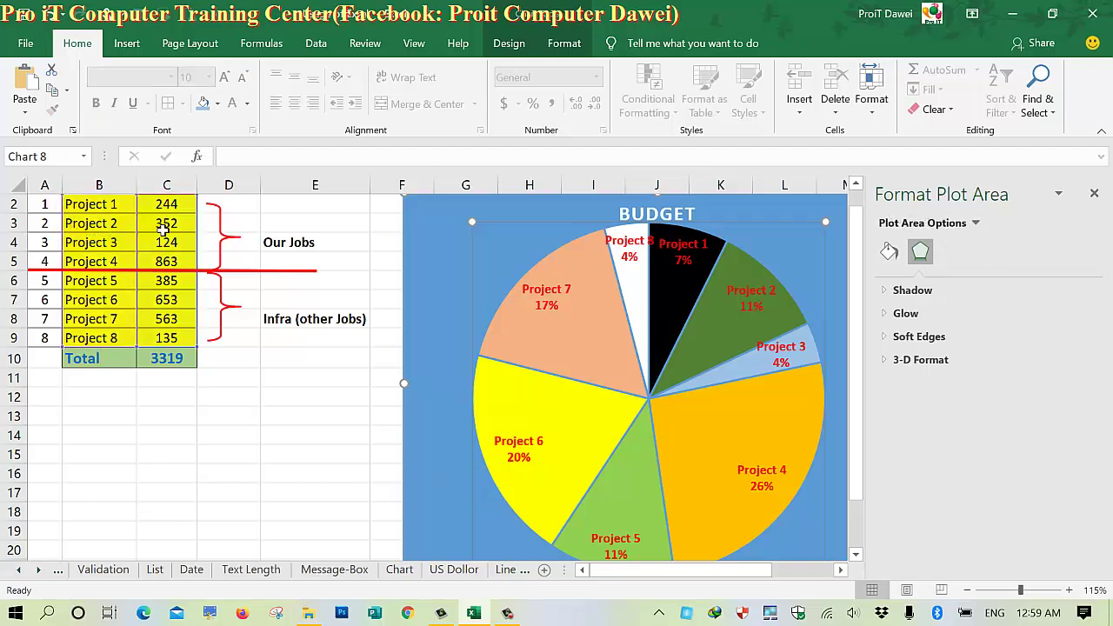
Step: Give the Project 2 cells blue text on green fill, and fill the Project 5 cells green
left_click_drag(165, 228, 113, 224)
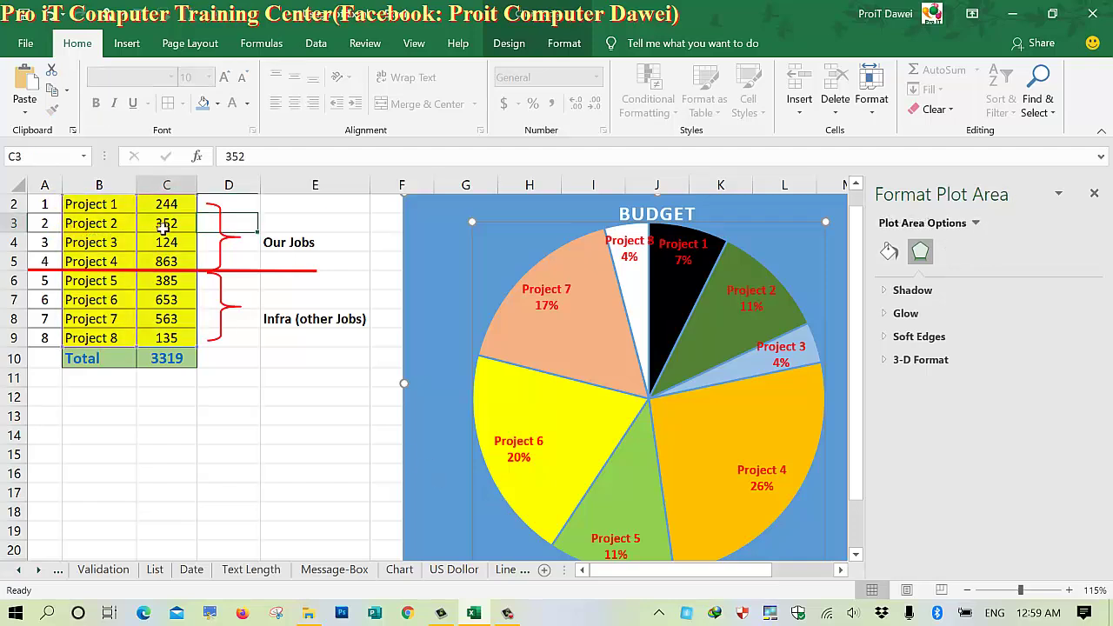
left_click(232, 105)
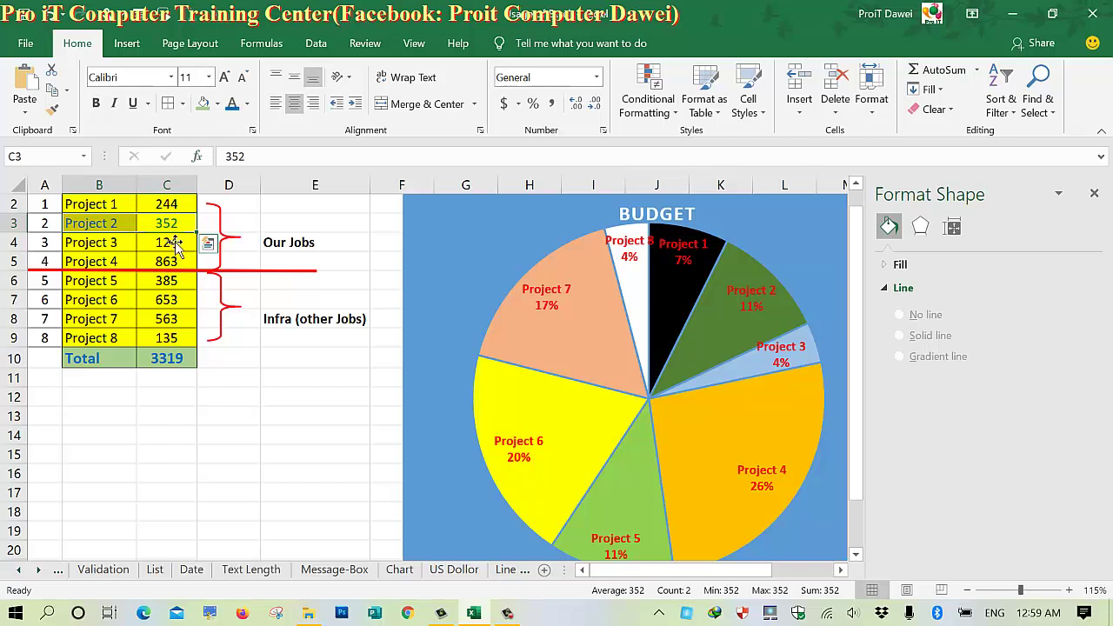
left_click(203, 105)
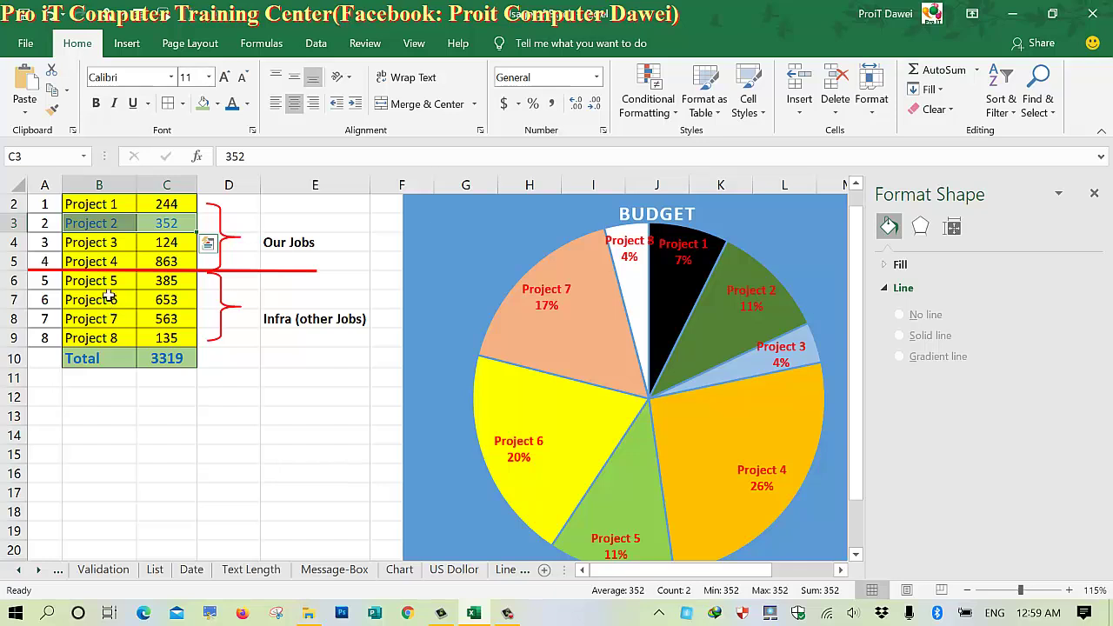
left_click_drag(103, 286, 180, 300)
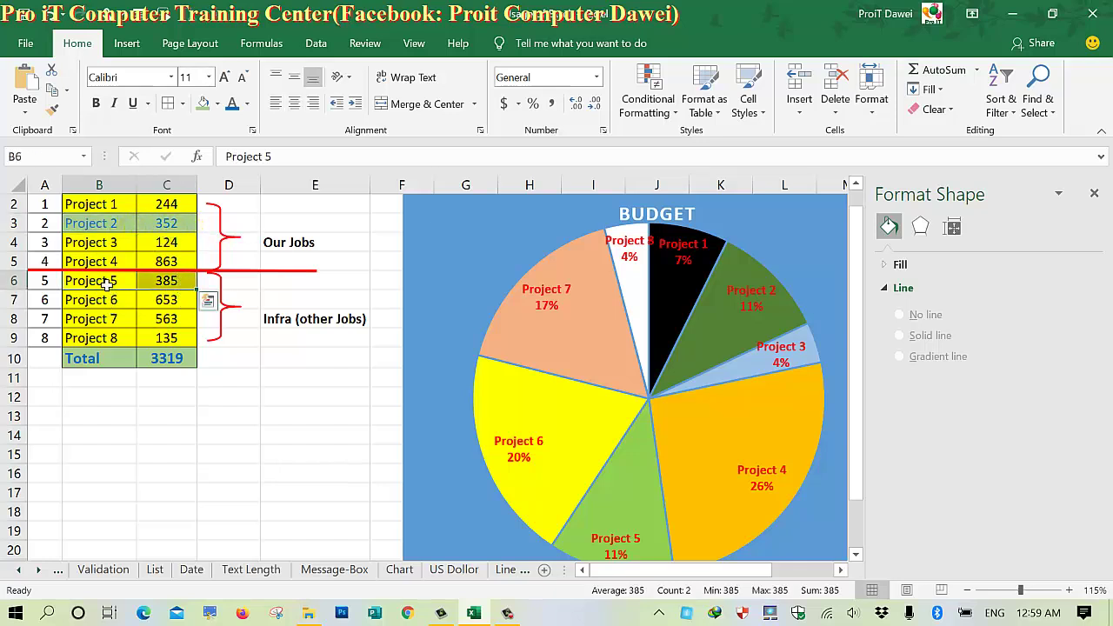
left_click(205, 103)
left_click(161, 284)
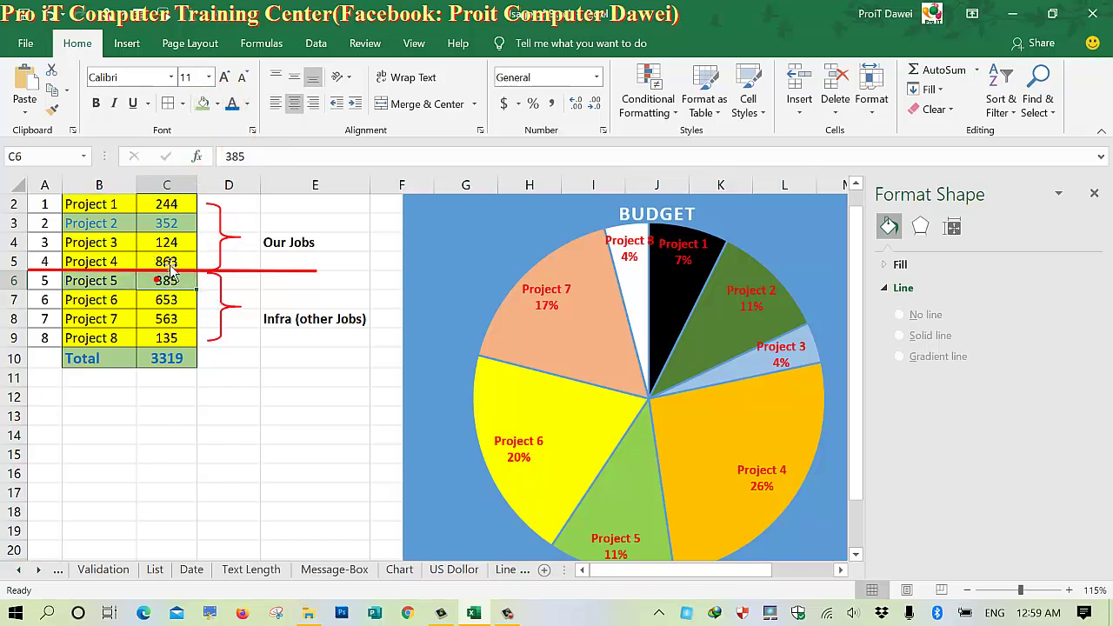
left_click(174, 225)
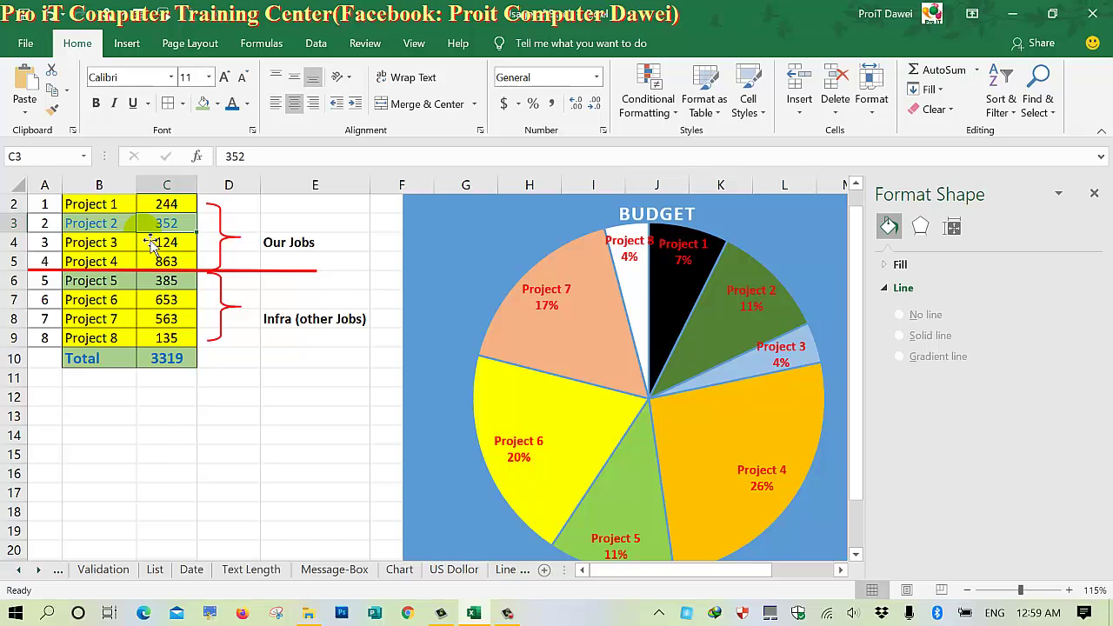
mouse_move(595, 450)
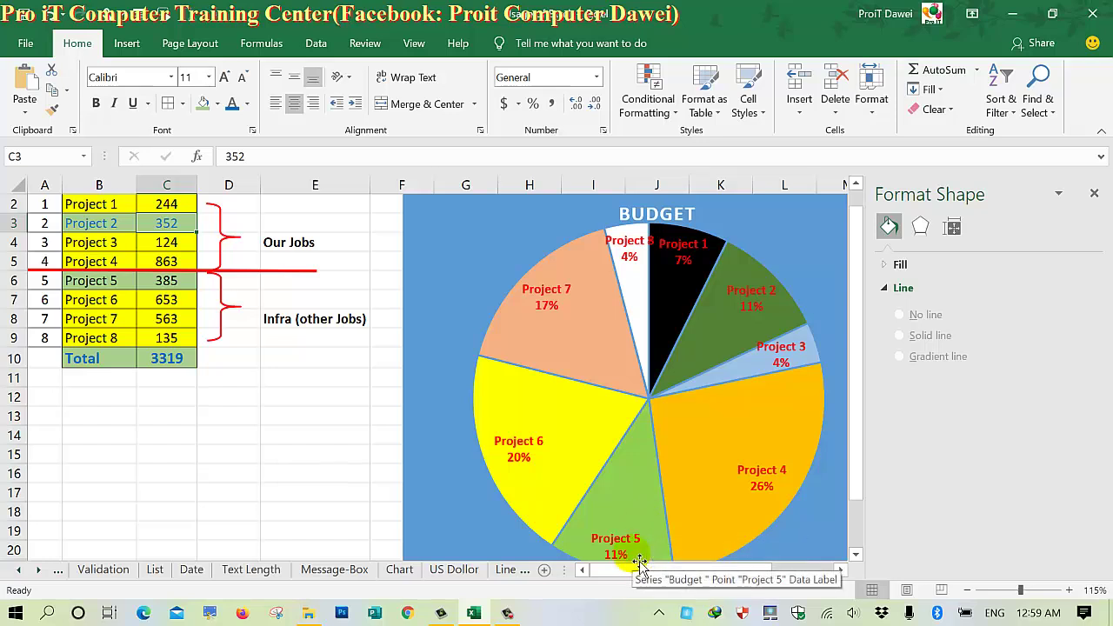
Step: Format the pie's data labels as Percentage with 2 decimal places, e.g. 26.00%
left_click(651, 472)
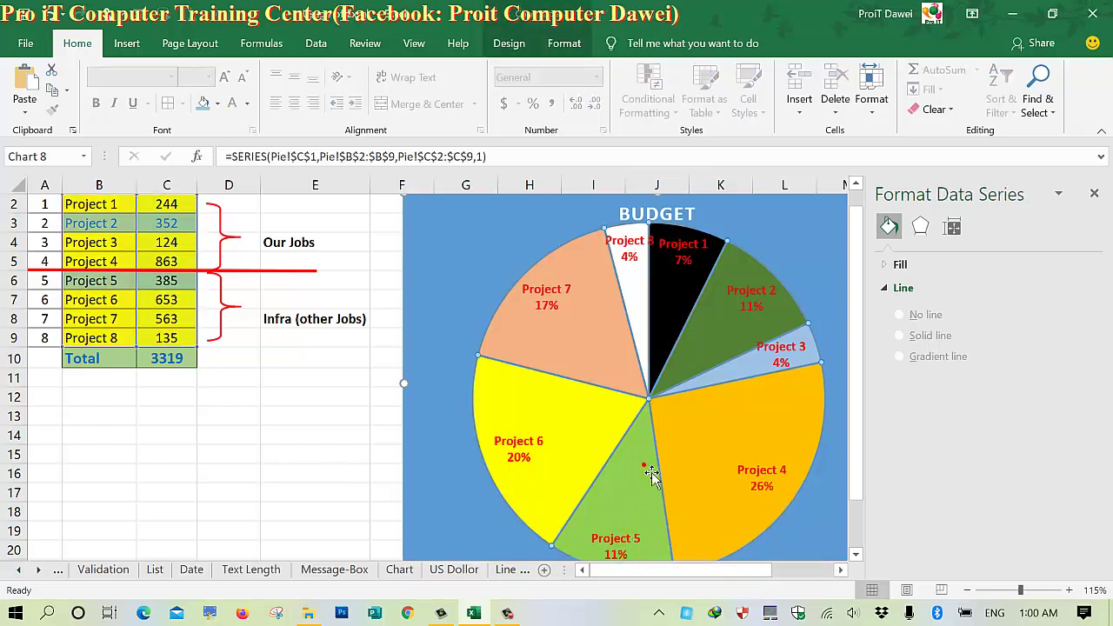
right_click(649, 465)
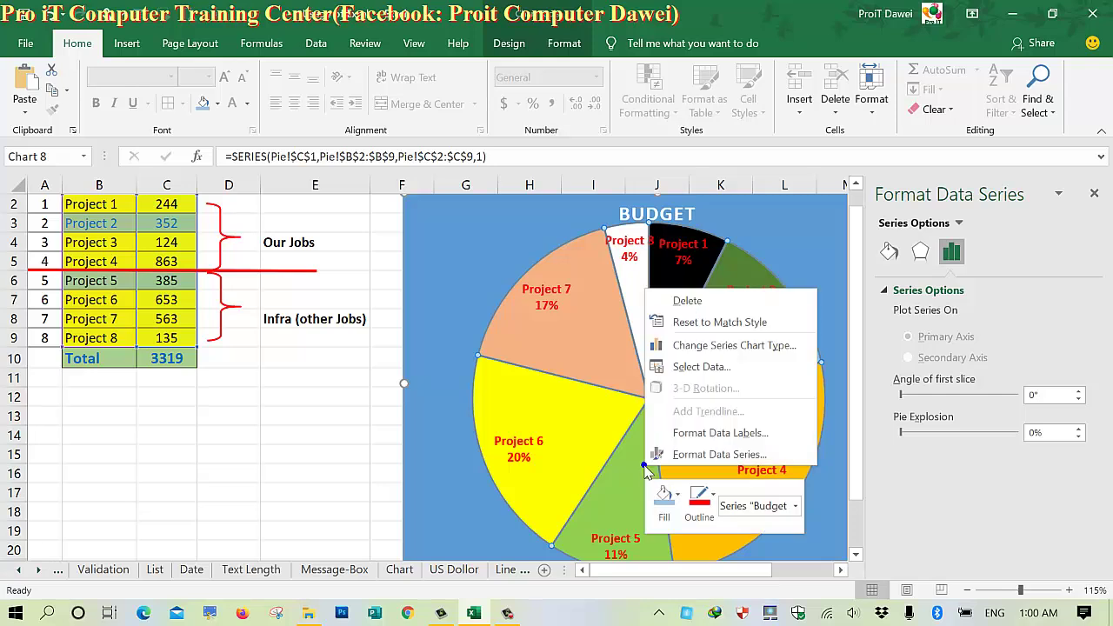
left_click(716, 433)
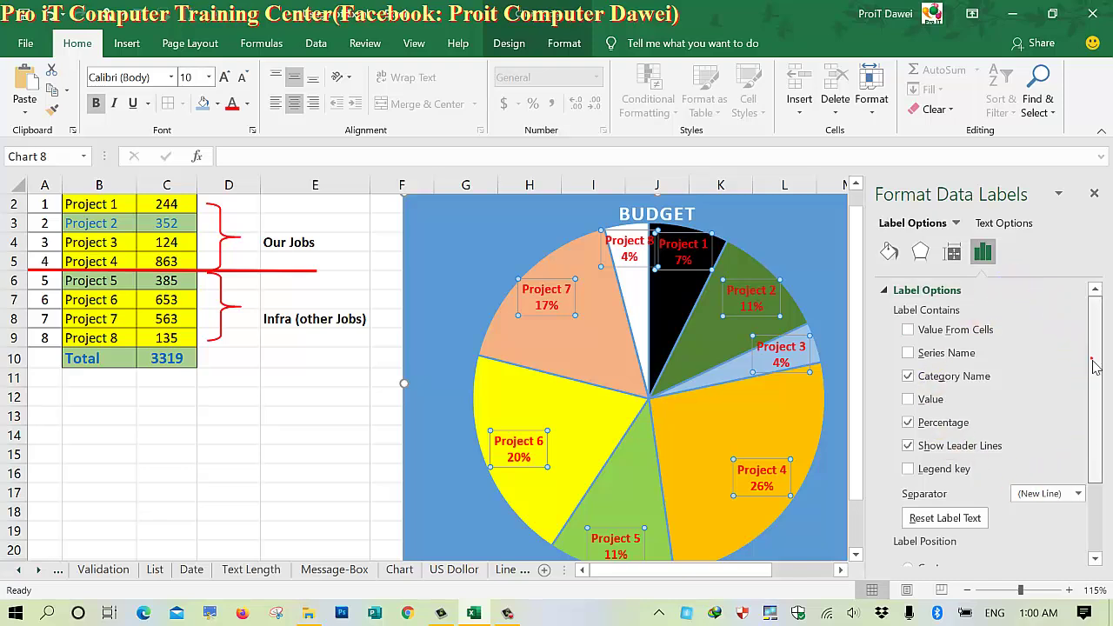
left_click_drag(1093, 366, 1093, 449)
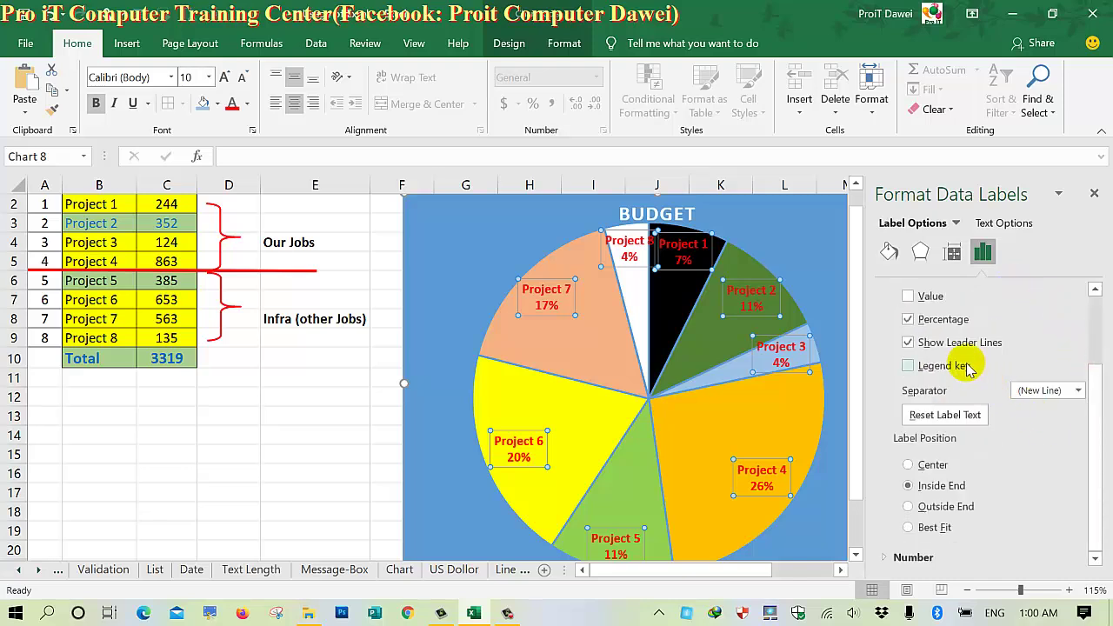
left_click(888, 557)
left_click_drag(1093, 393, 1097, 472)
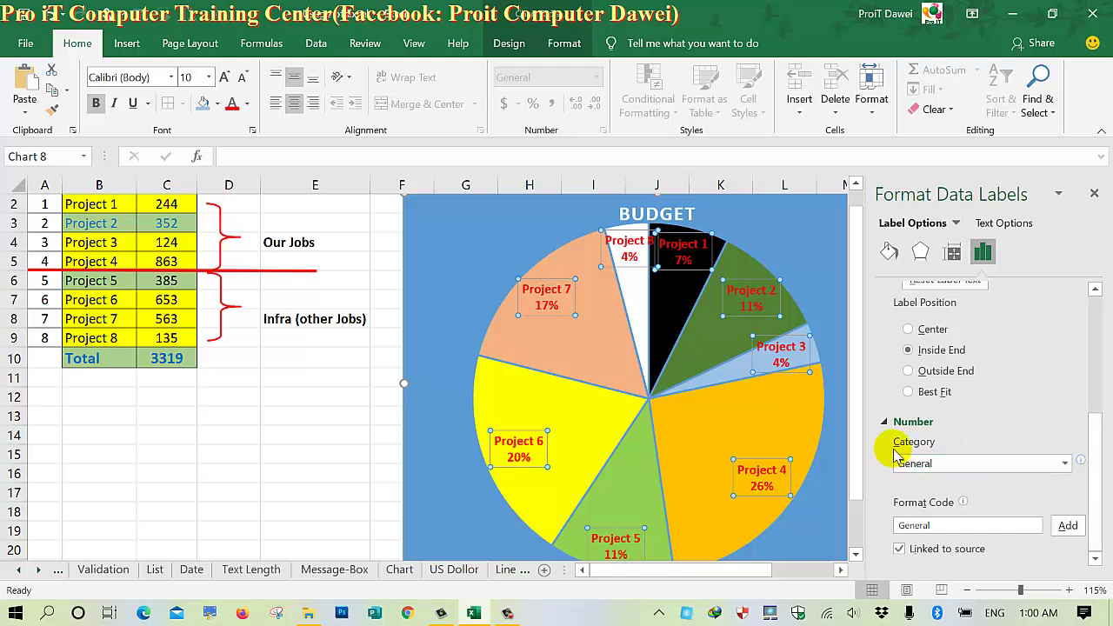
left_click(947, 462)
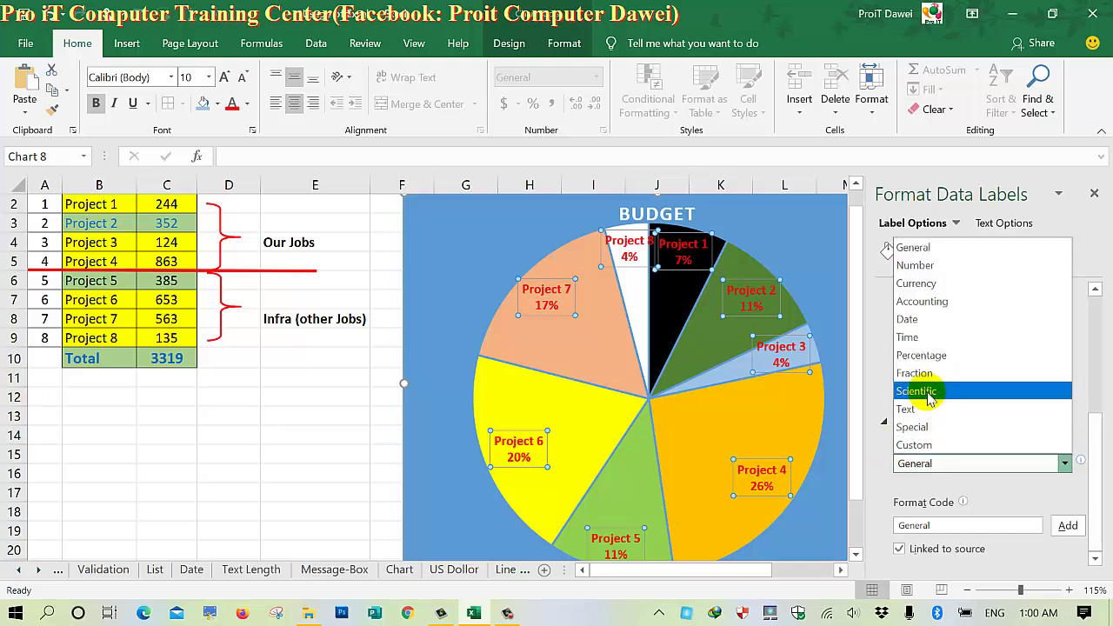
left_click(919, 356)
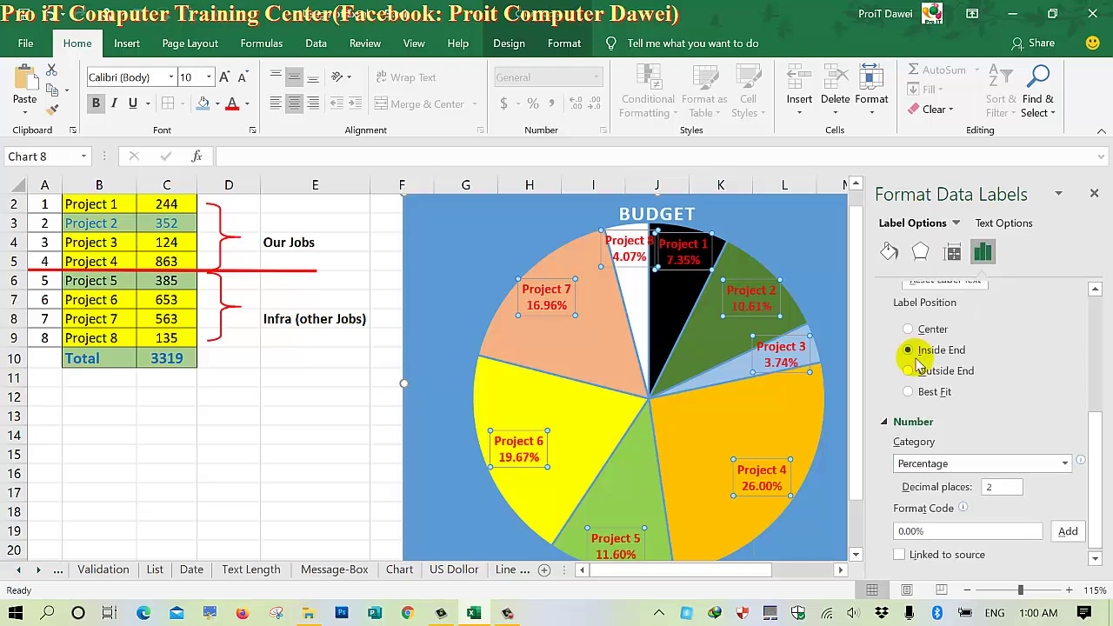
left_click(441, 324)
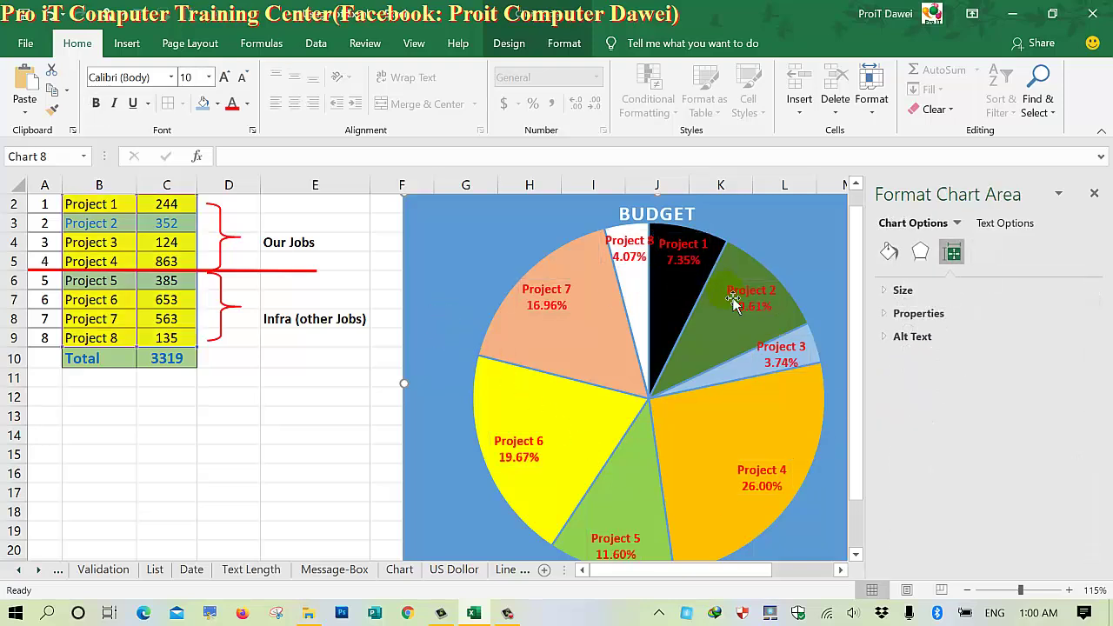
Step: Close the Format Chart Area side pane
left_click(749, 320)
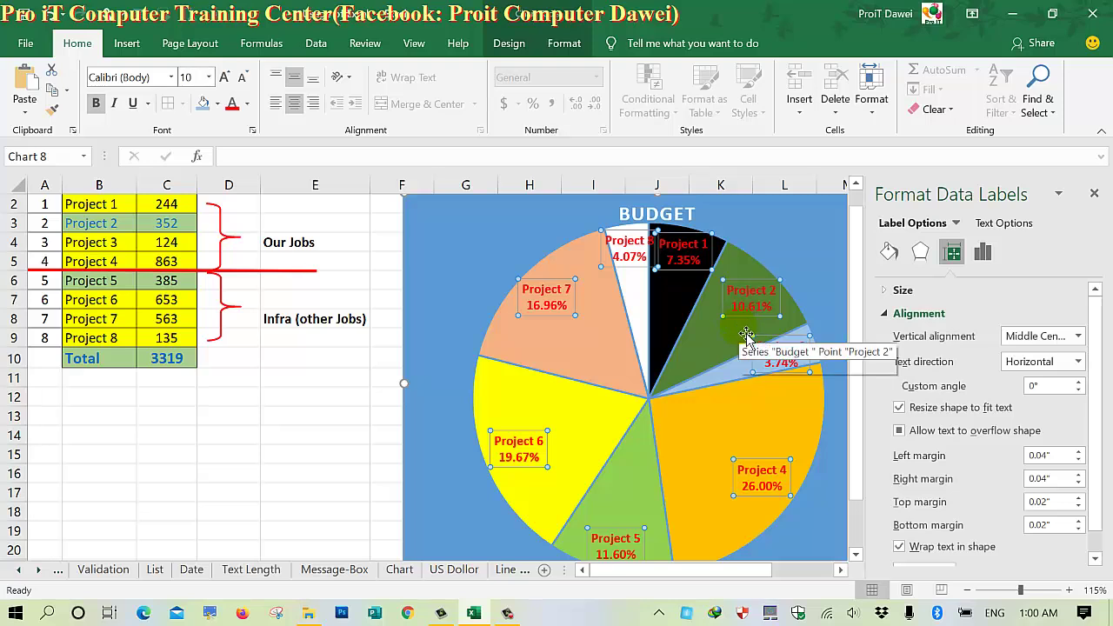
mouse_move(772, 324)
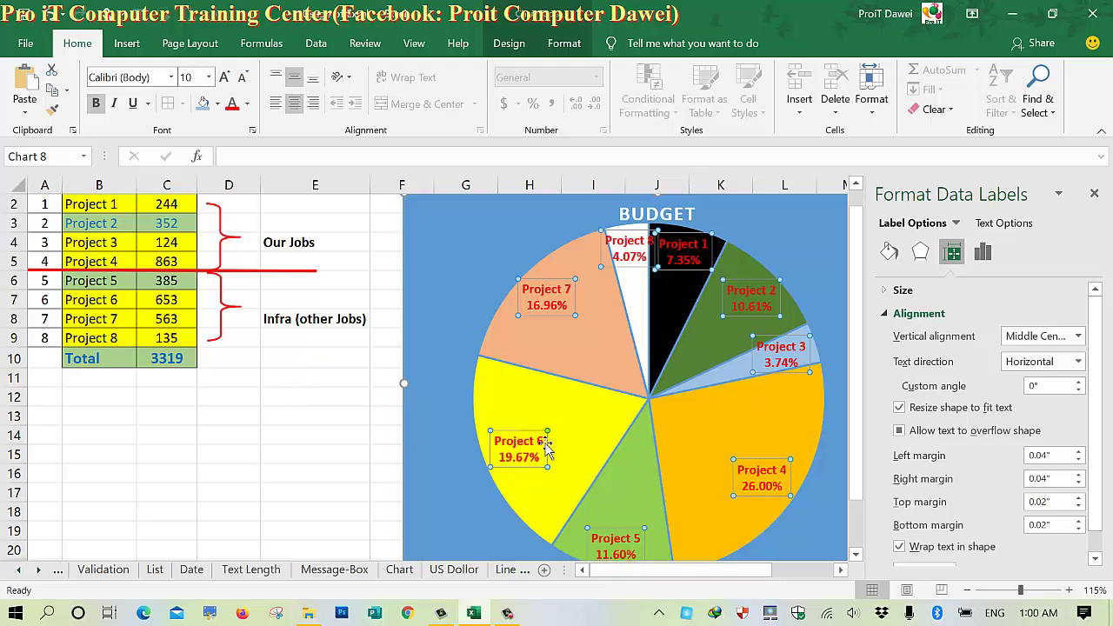
left_click(435, 410)
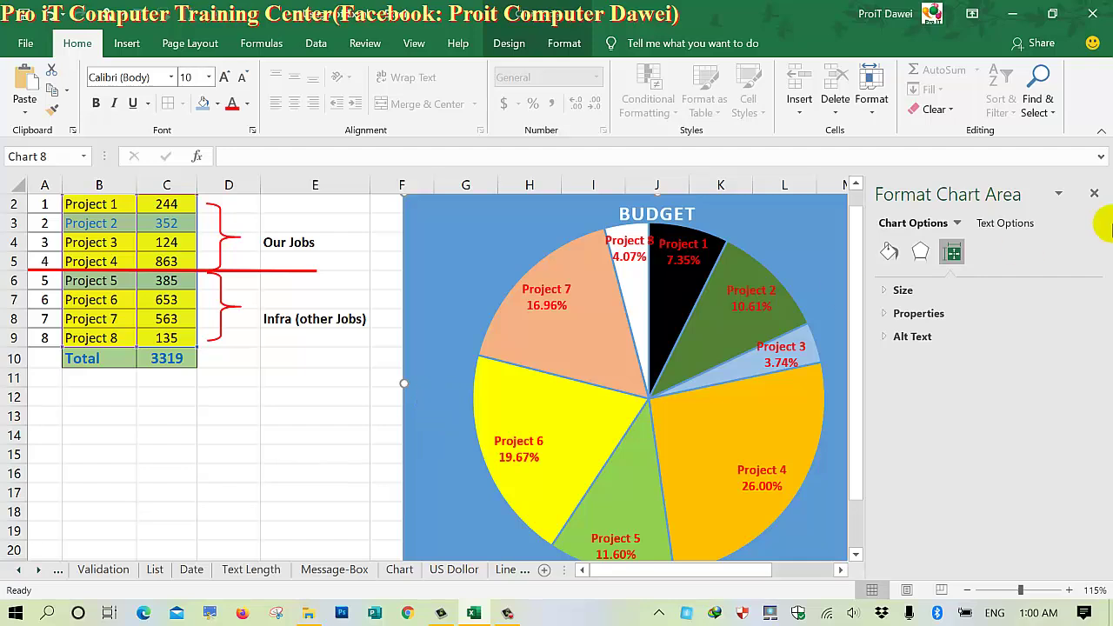
left_click(1093, 193)
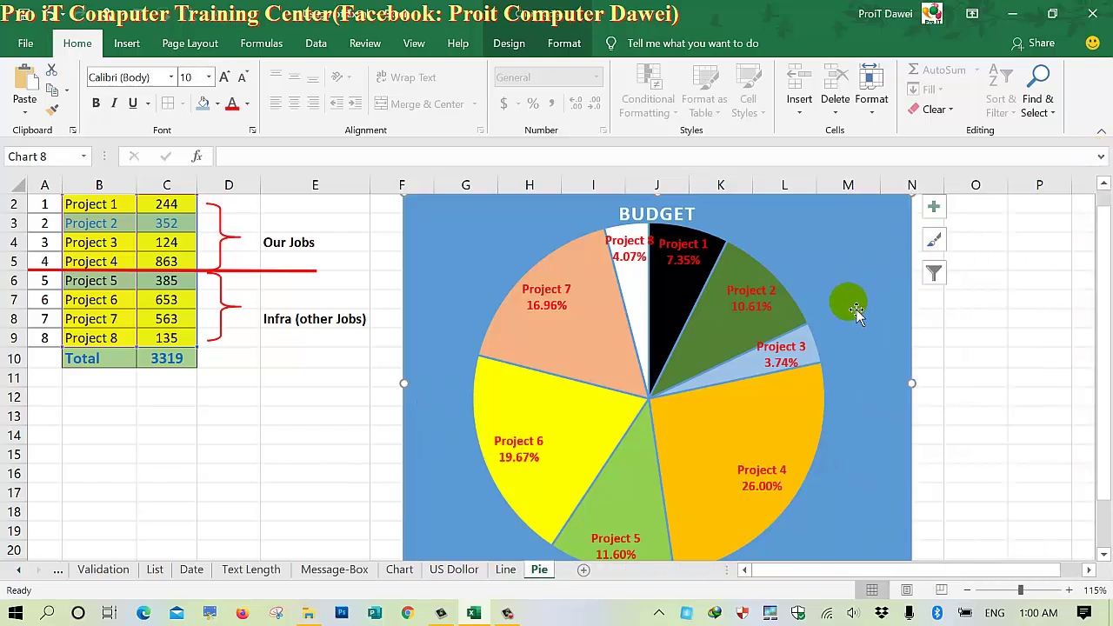
scroll(852, 304, "down", 1)
scroll(855, 306, "up", 1)
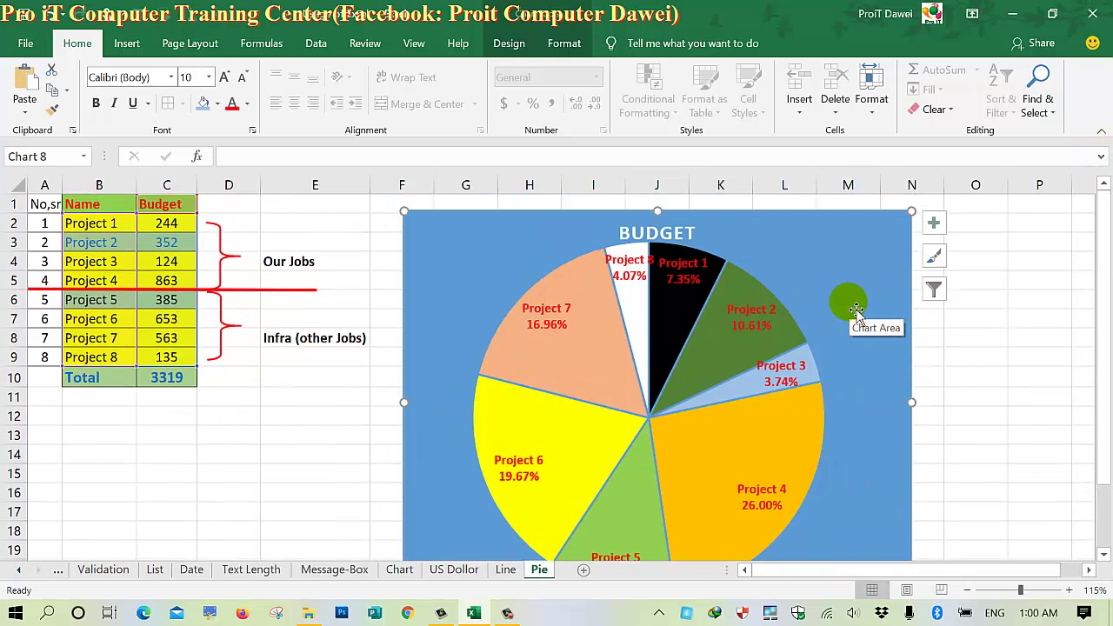
scroll(856, 310, "down", 1)
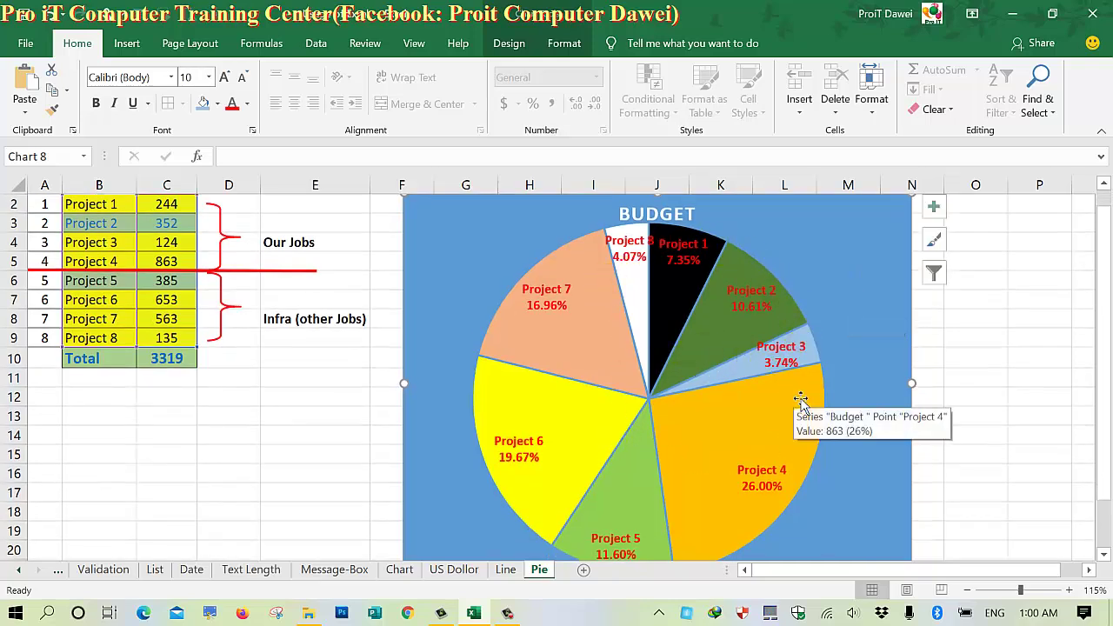
Step: Move the pie chart right so it starts at column J
left_click(458, 221)
mouse_move(458, 221)
left_mouse_down()
mouse_move(703, 230)
mouse_move(457, 287)
left_mouse_up()
scroll(563, 301, "down", 4)
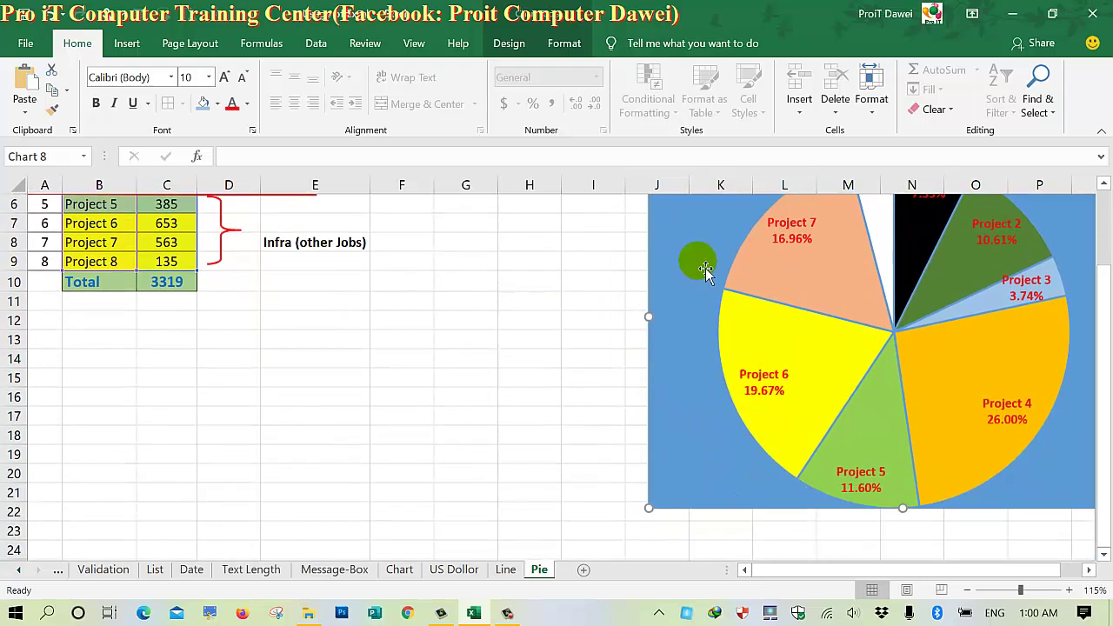
Step: Enter the caption 'Pie' in cell H24 below the chart
left_click(558, 549)
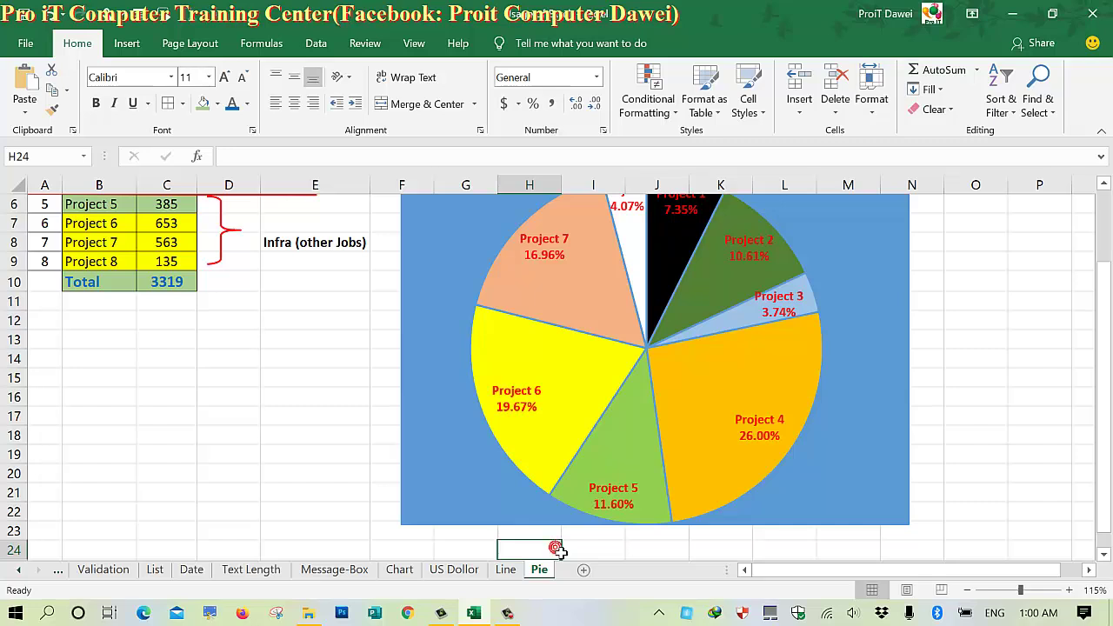
type("Pie")
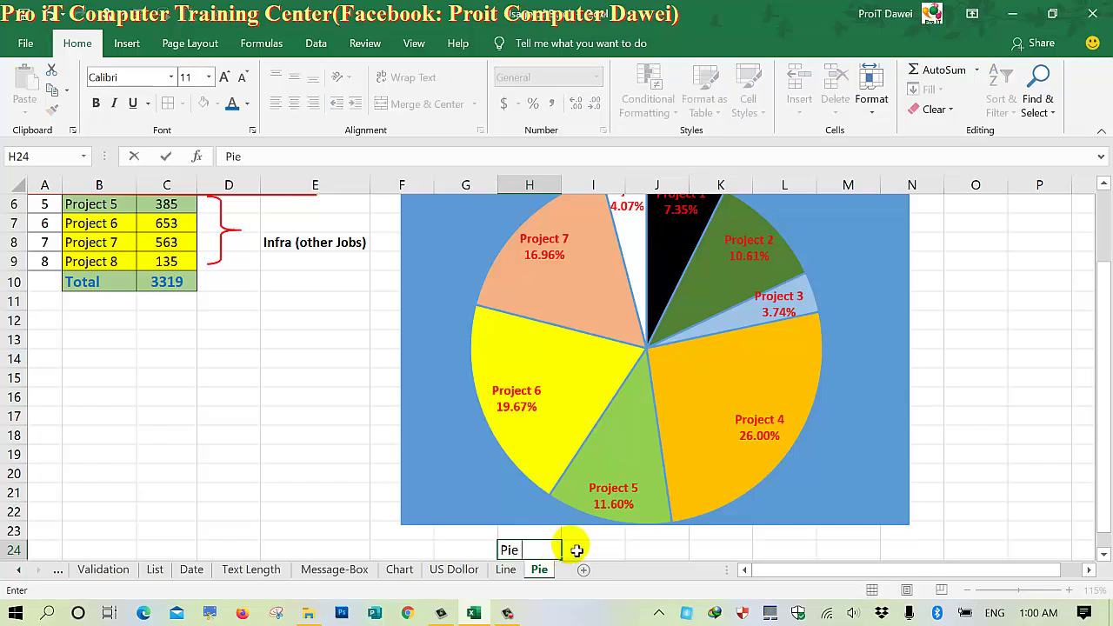
left_click(596, 549)
Step: Move the pie chart far right to around column O, leaving columns F–N empty
scroll(606, 552, "up", 2)
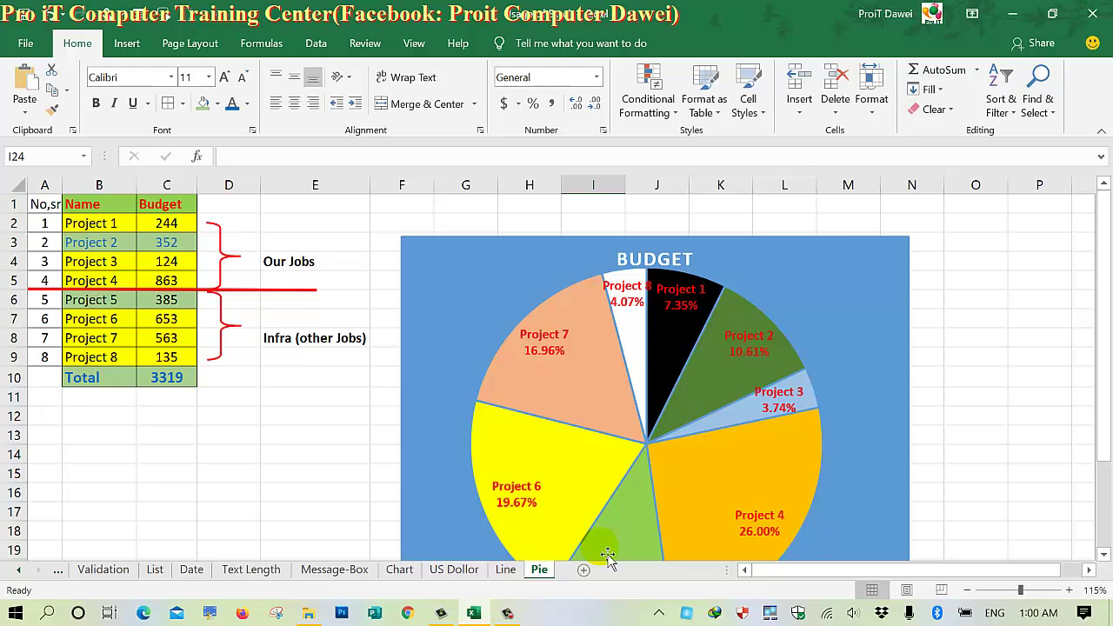
scroll(607, 557, "down", 2)
scroll(606, 557, "up", 2)
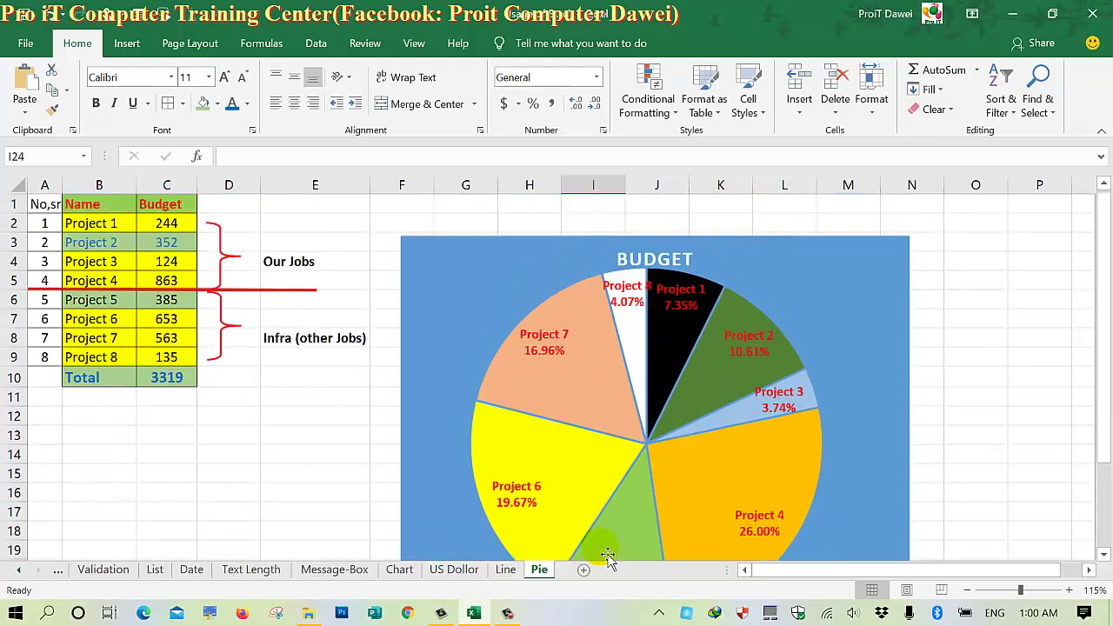
left_click(603, 367)
left_click(570, 291)
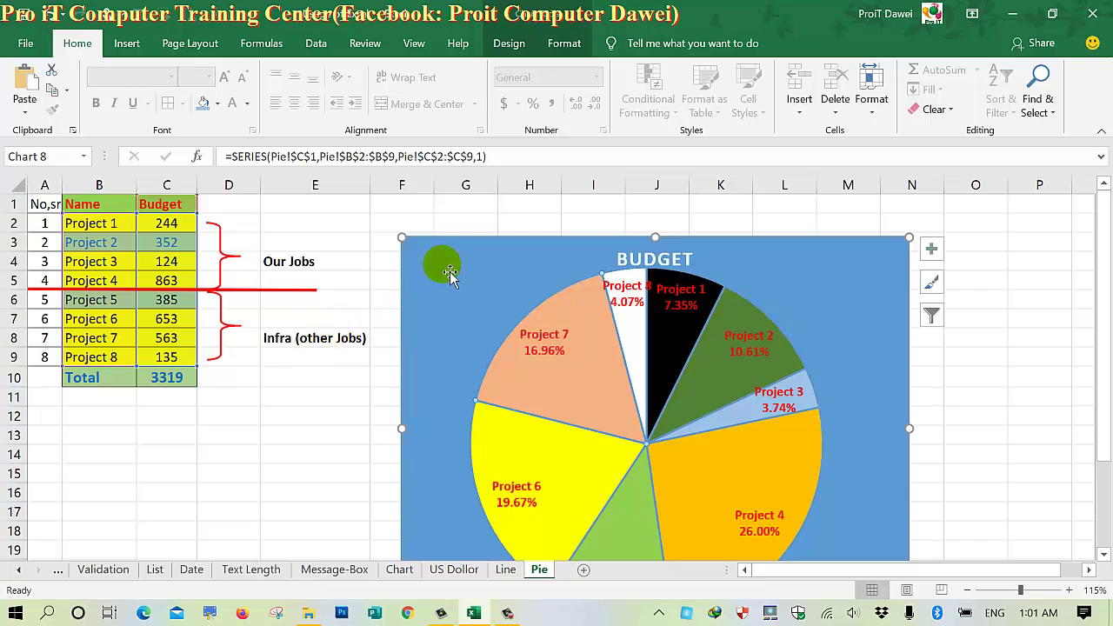
mouse_move(437, 263)
left_mouse_down()
mouse_move(778, 213)
mouse_move(956, 221)
left_mouse_up()
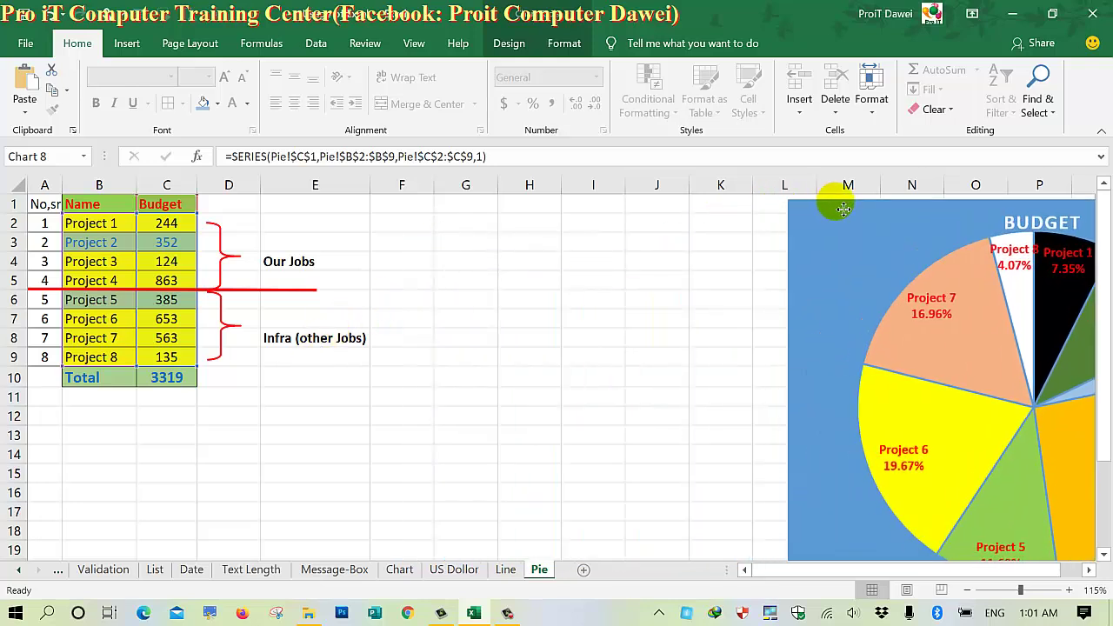
left_click(532, 288)
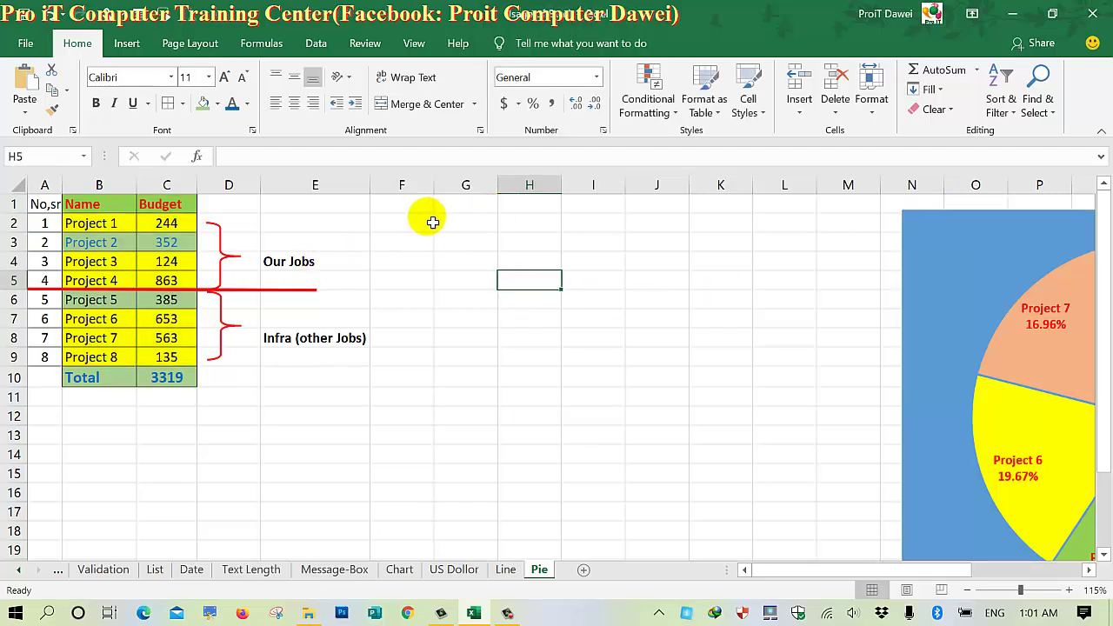
left_click(406, 224)
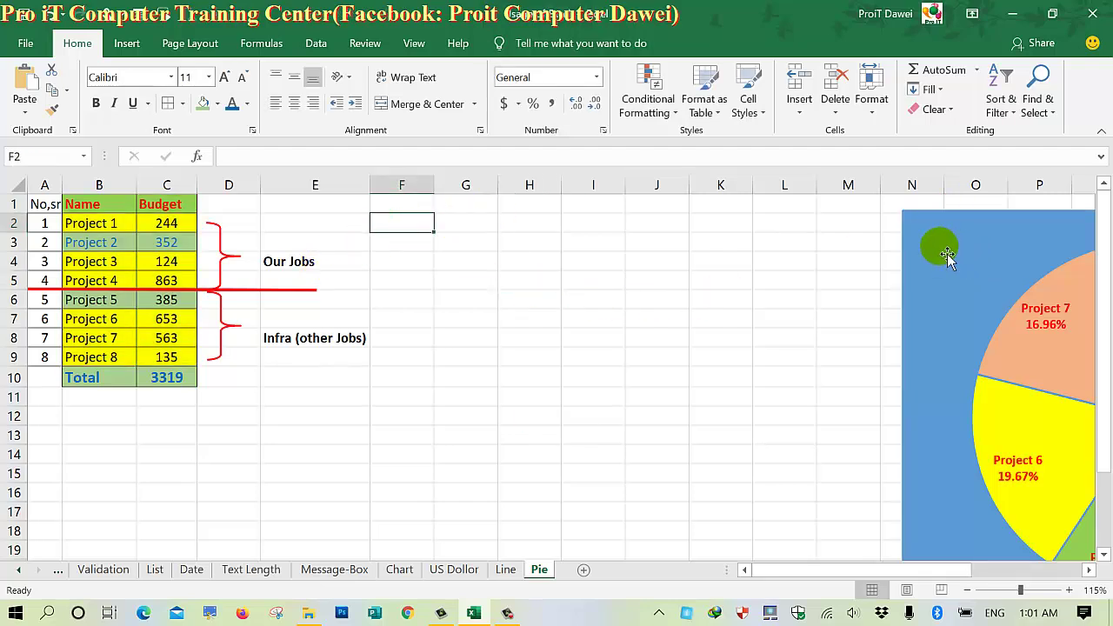
left_click_drag(936, 246, 1020, 246)
left_click(432, 224)
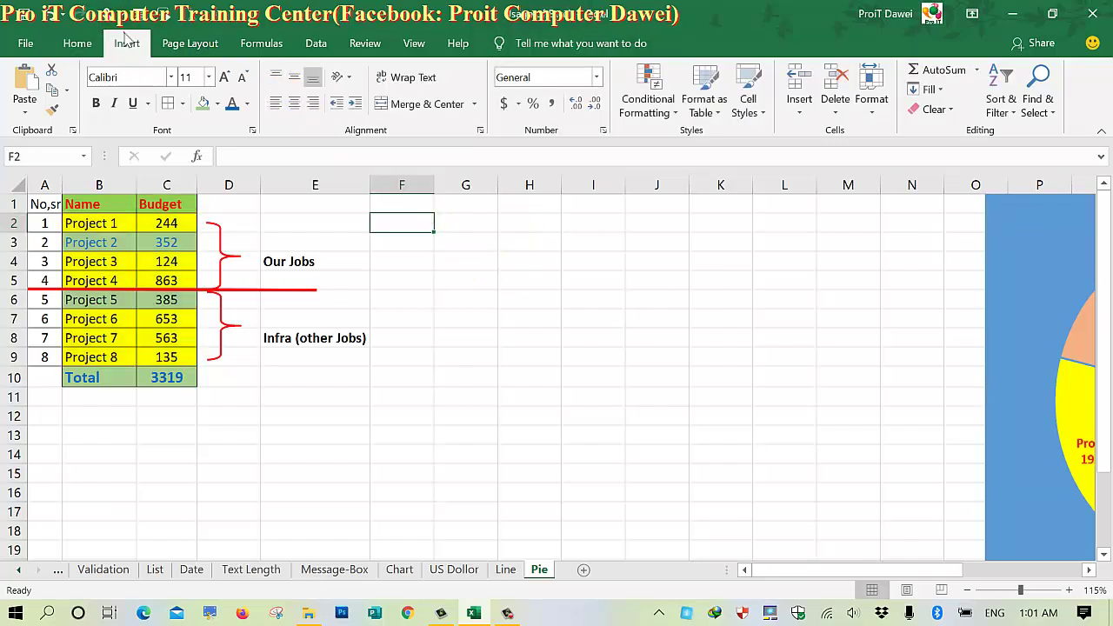
Step: Insert an empty Pie of Pie chart and place it beside the budget table across columns F to N
left_click(126, 44)
left_click(526, 110)
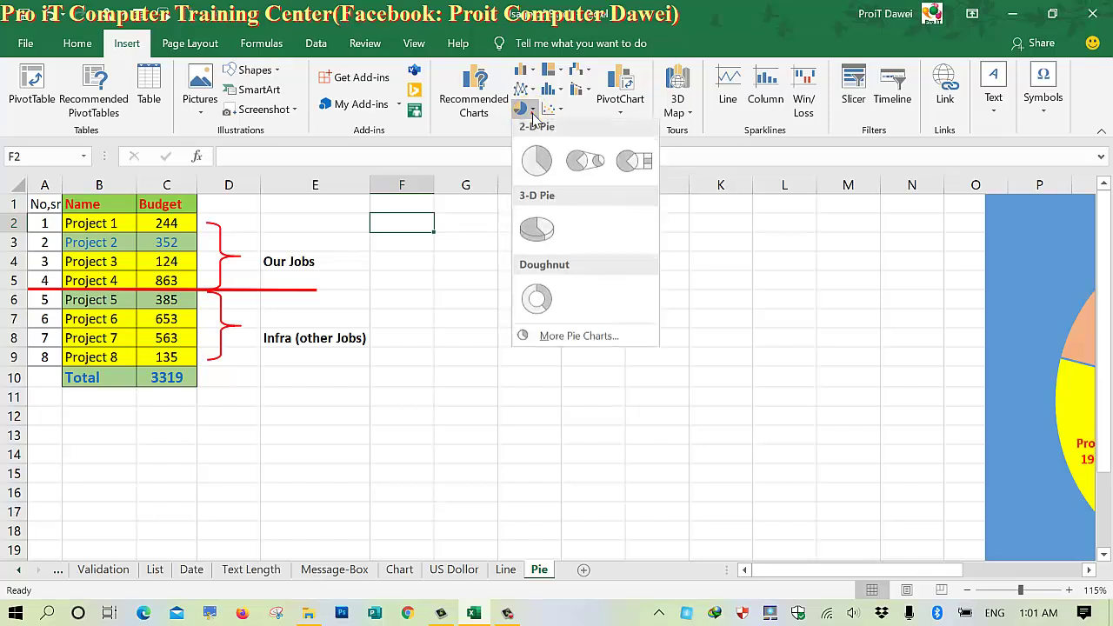
left_click(587, 165)
left_click_drag(486, 314, 540, 289)
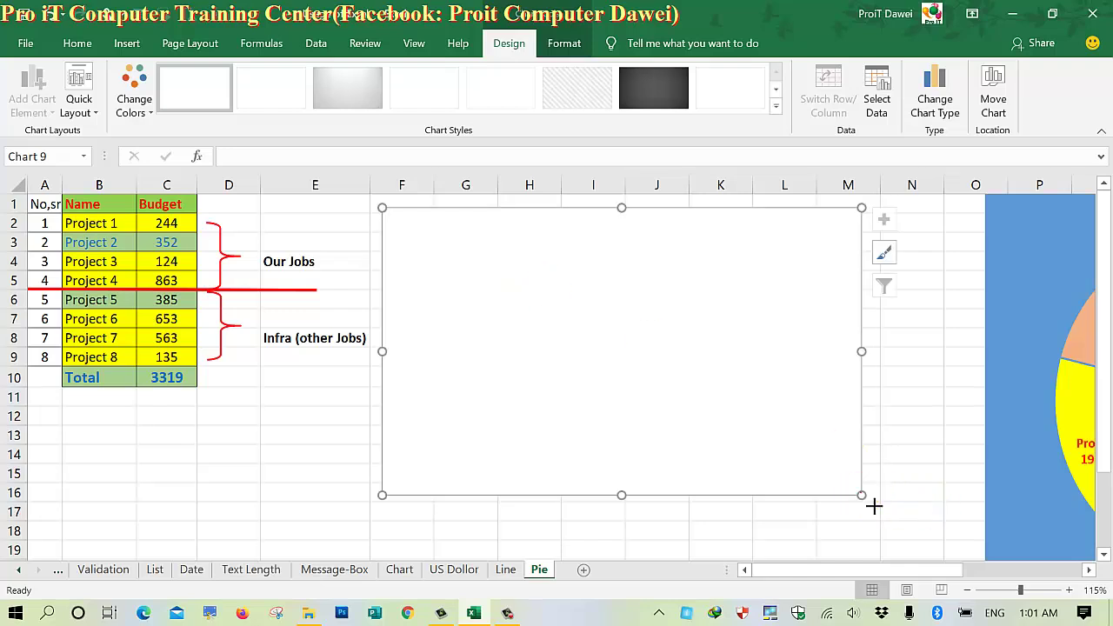
mouse_move(860, 495)
left_mouse_down()
mouse_move(917, 535)
mouse_move(913, 525)
left_mouse_up()
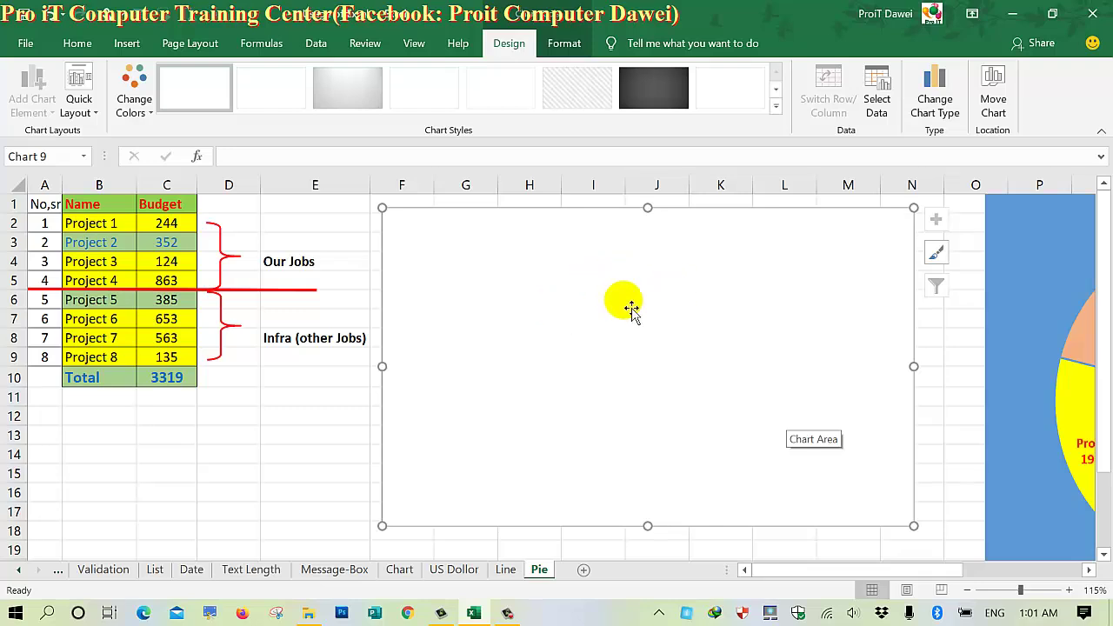
Step: Add a chart series named from C1 (Budget) with values C2:C9
right_click(658, 296)
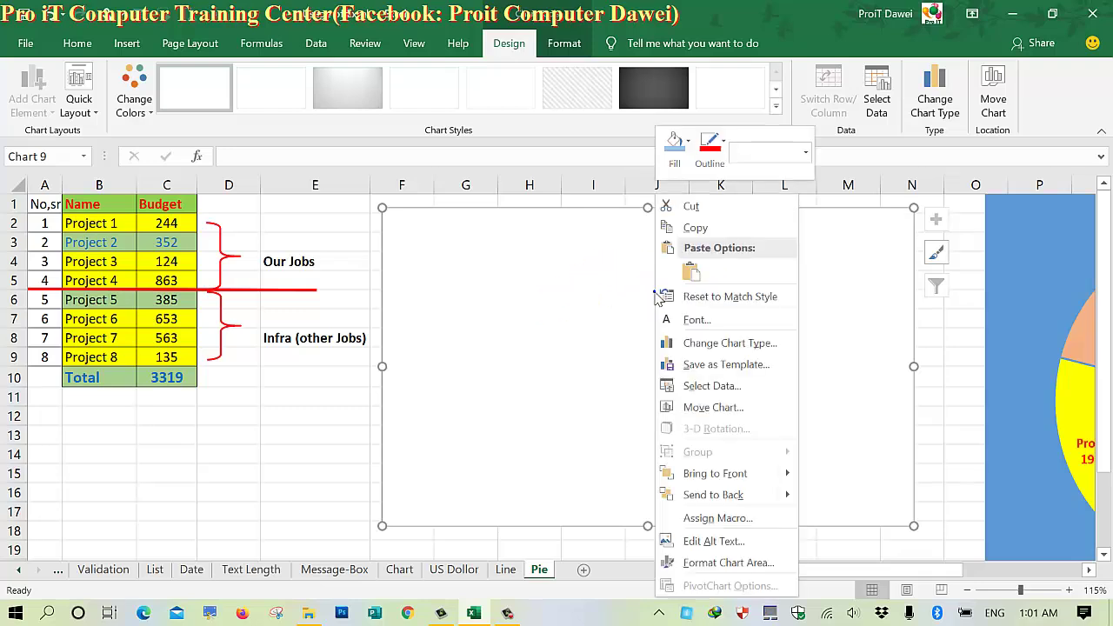
left_click(688, 385)
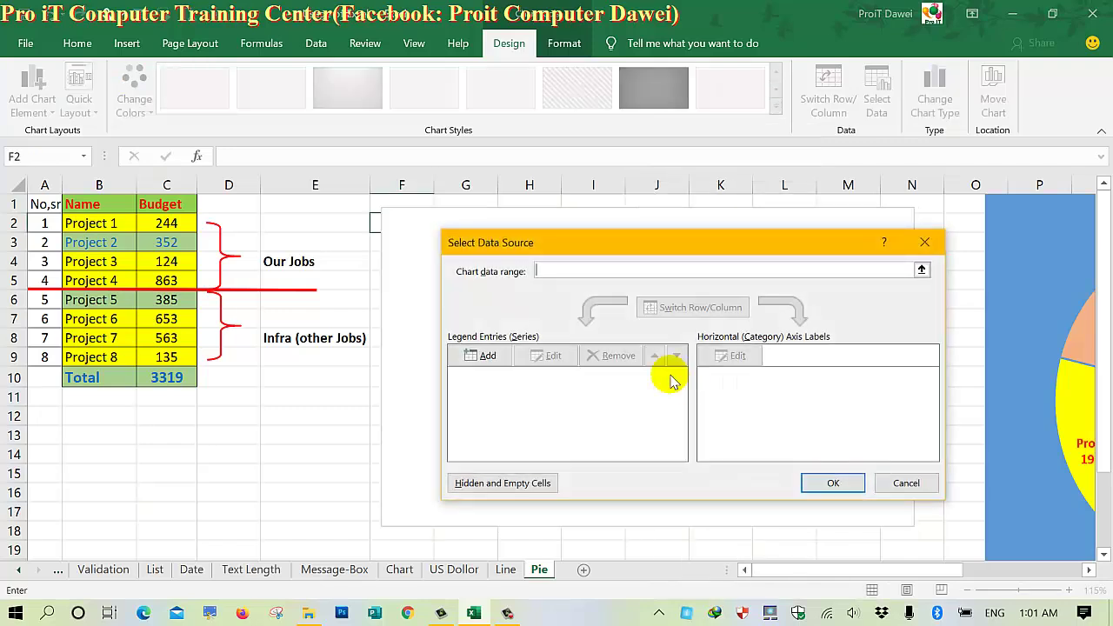
left_click(498, 357)
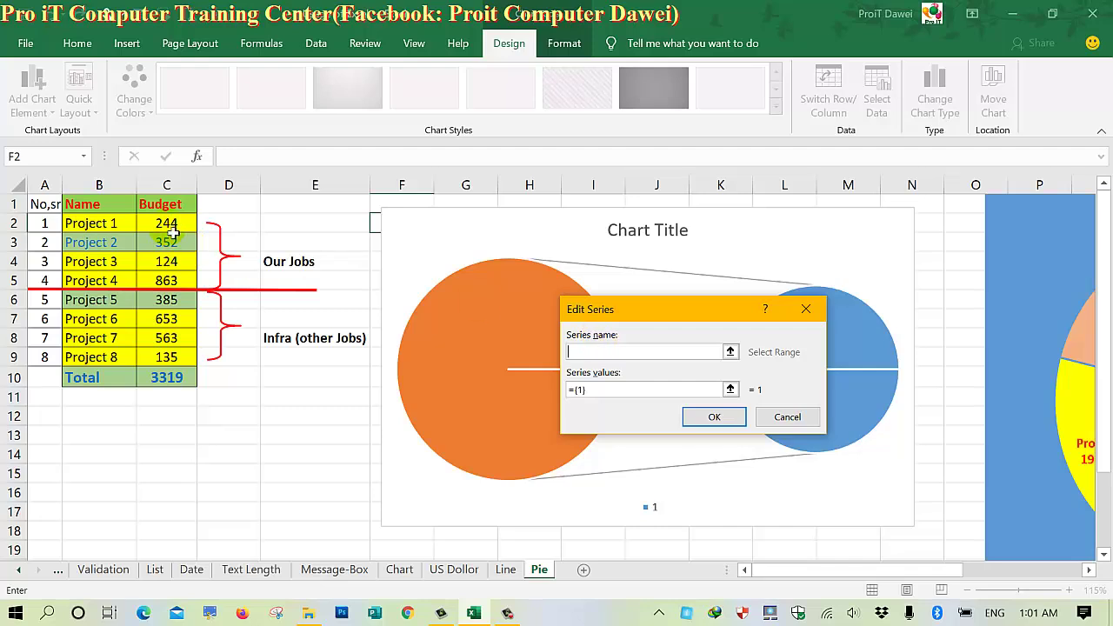
left_click(161, 205)
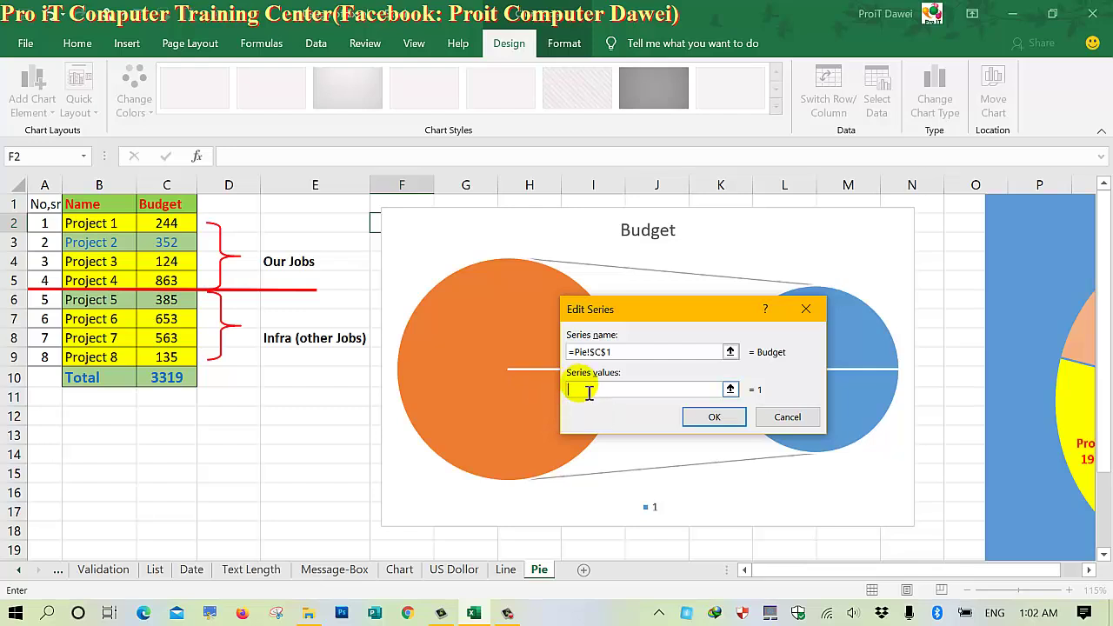
left_click_drag(178, 223, 171, 358)
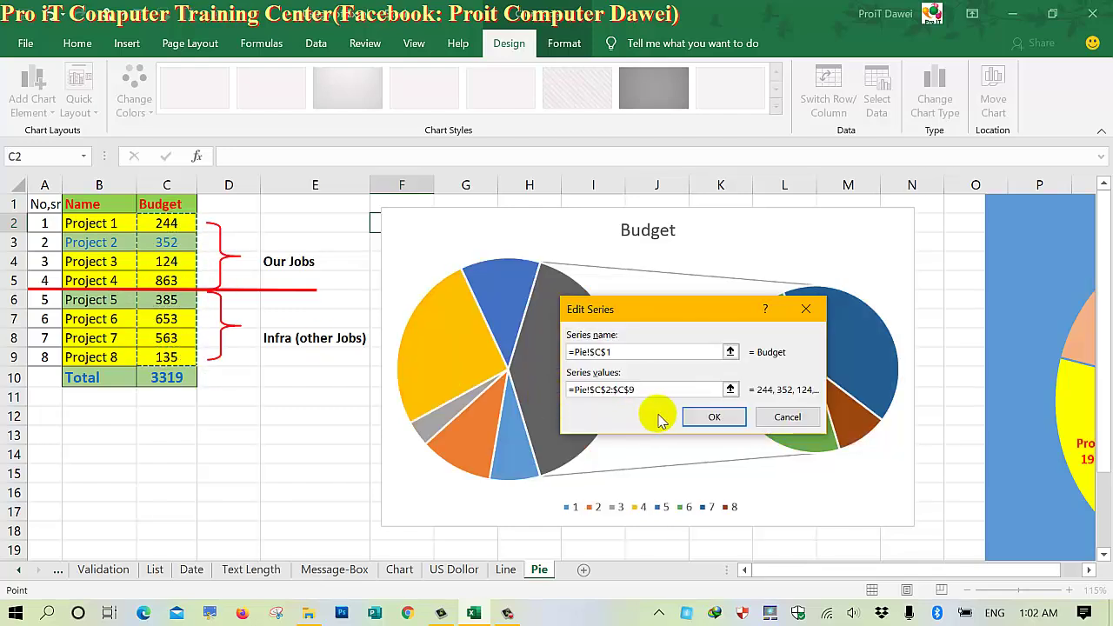
left_click(712, 417)
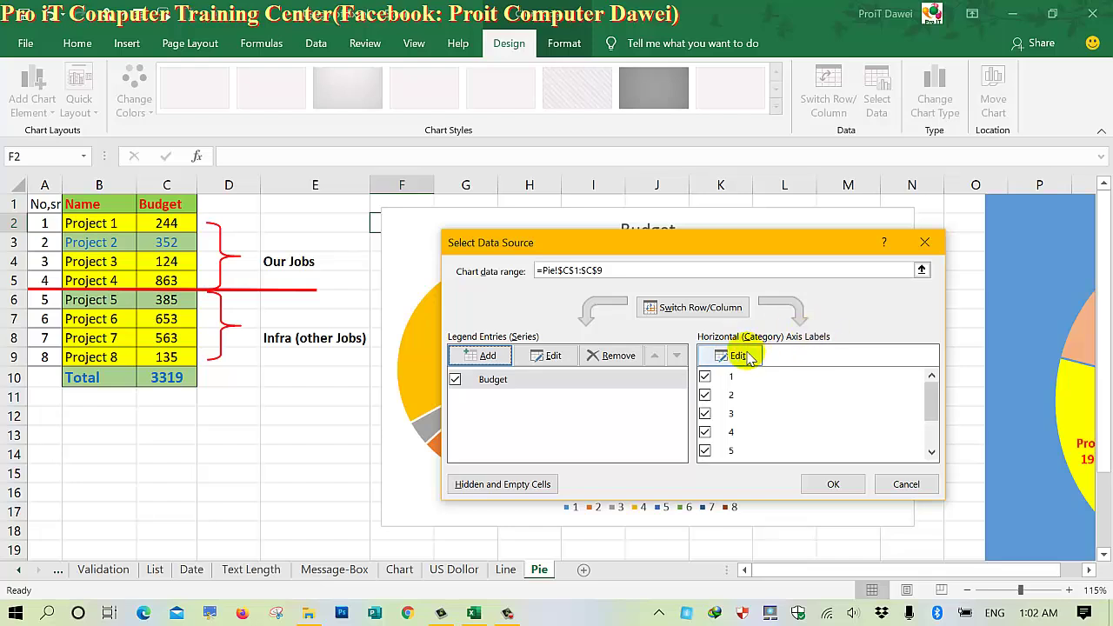
Step: Label the slices with the project names in B2:B9 and apply the data source
left_click(734, 357)
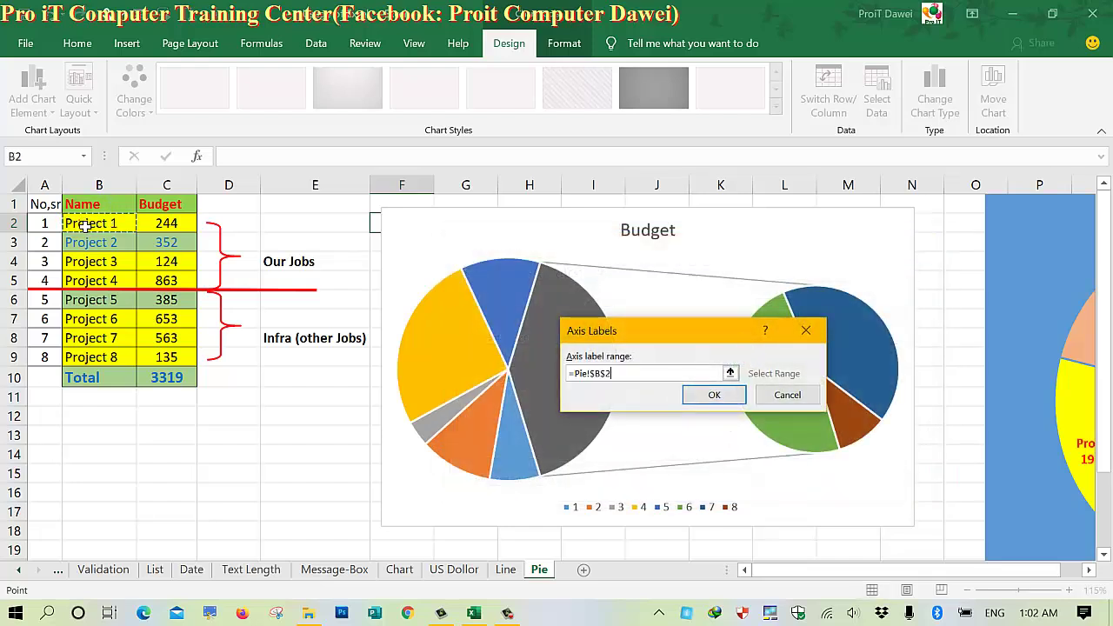
left_click_drag(84, 225, 92, 357)
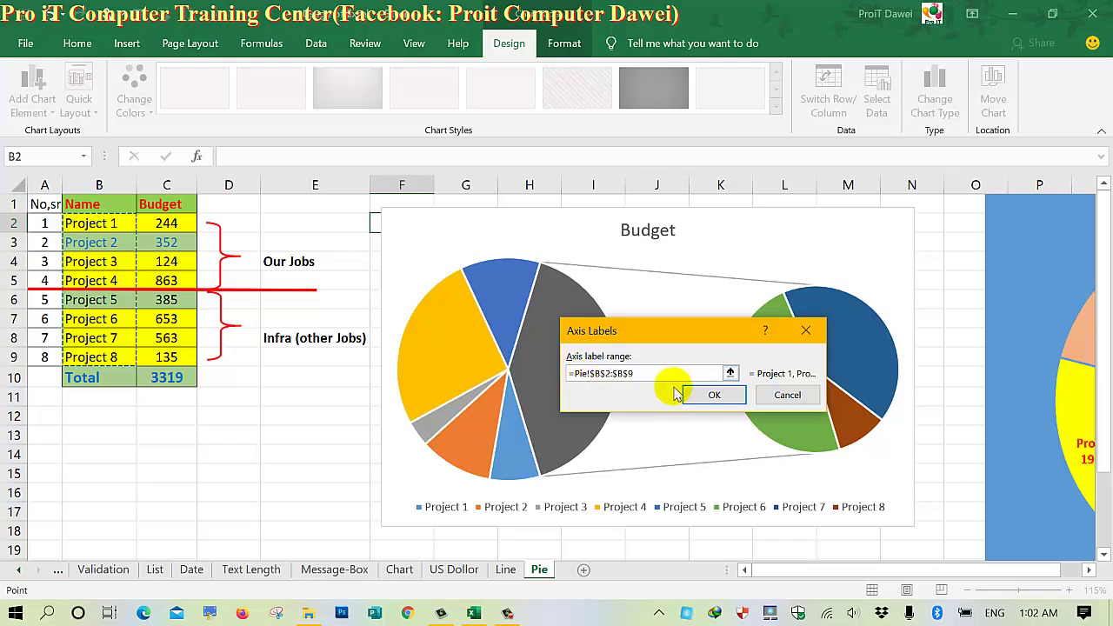
left_click(704, 397)
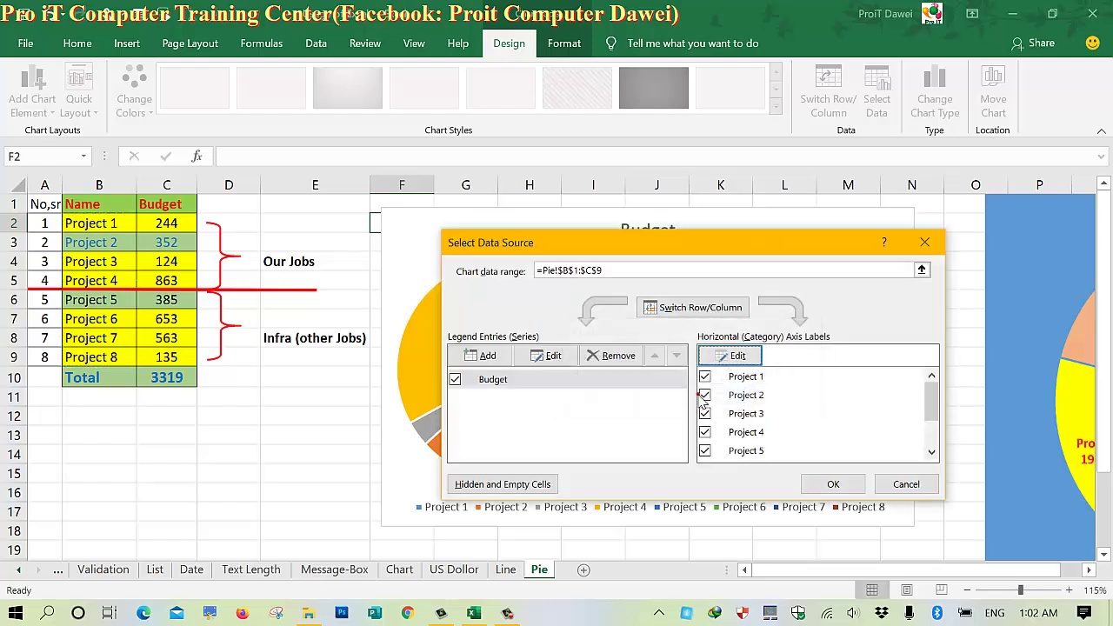
left_click(834, 484)
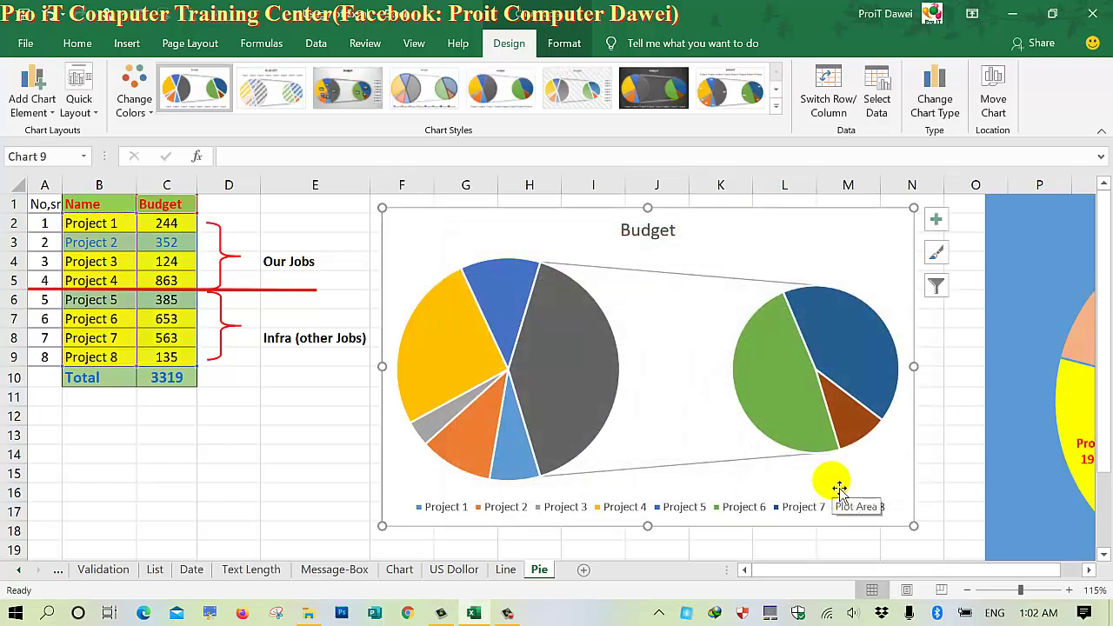
Step: Widen the chart and apply the blue-background chart style with data labels
left_click_drag(913, 525, 944, 542)
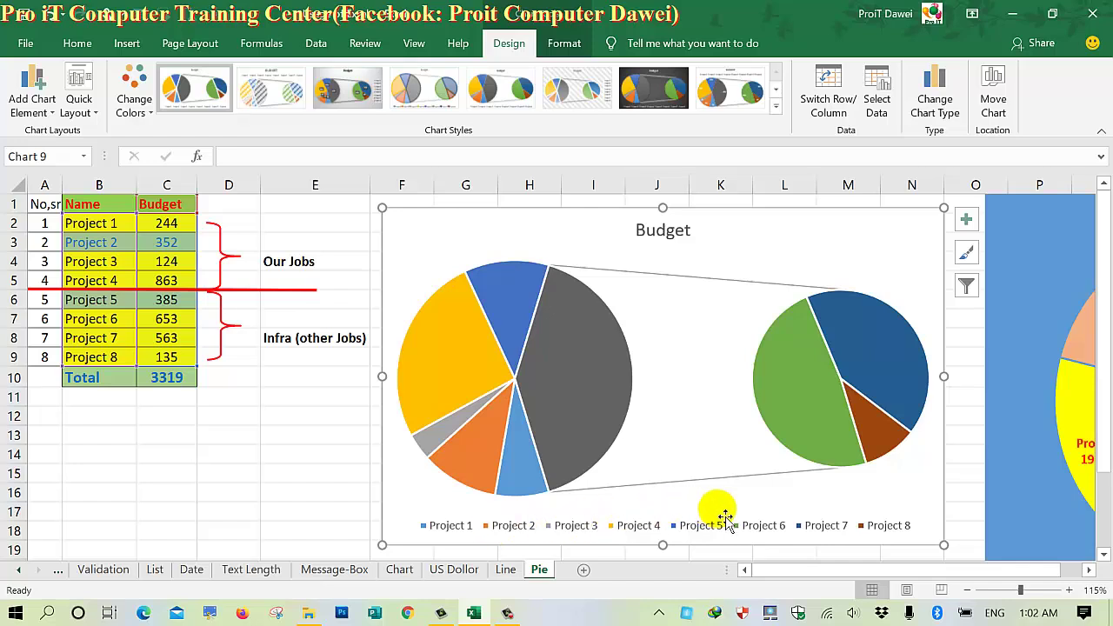
left_click(769, 529)
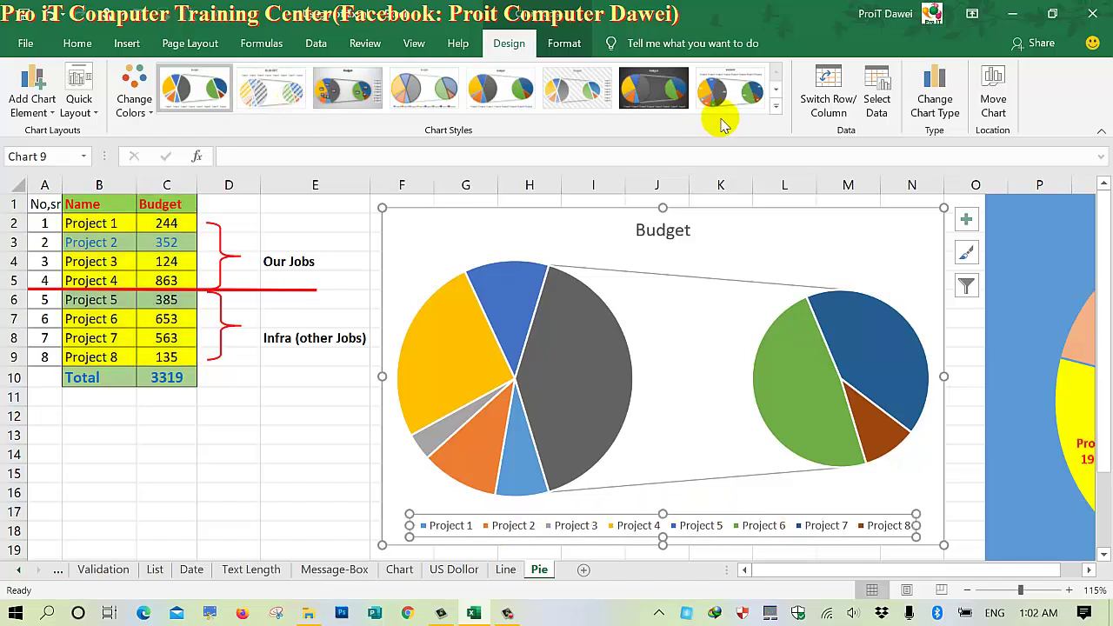
left_click(775, 107)
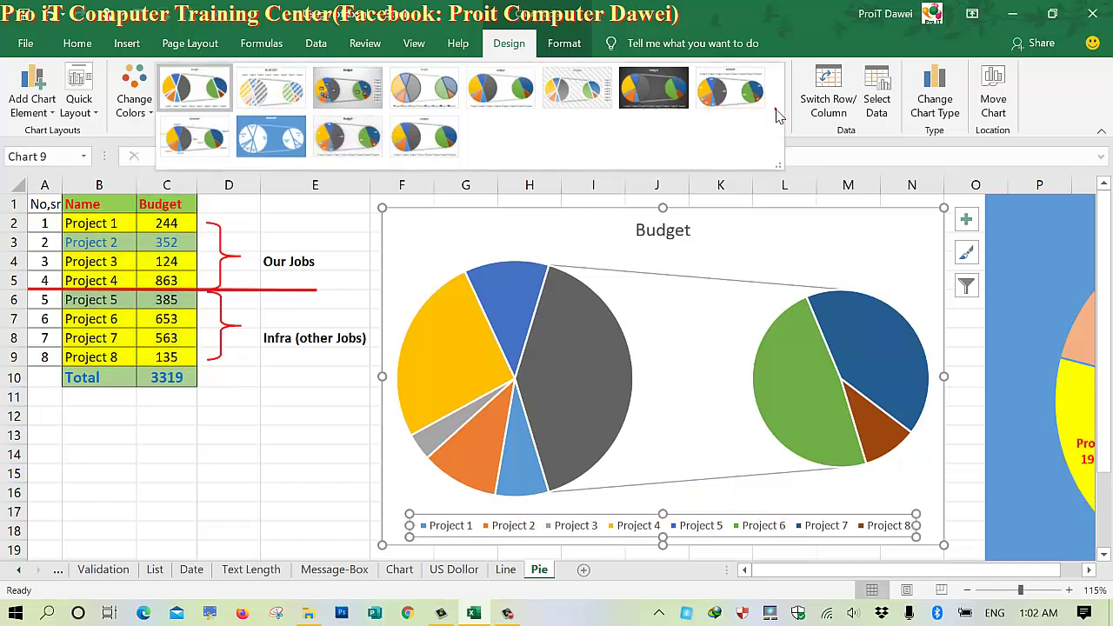
left_click(512, 43)
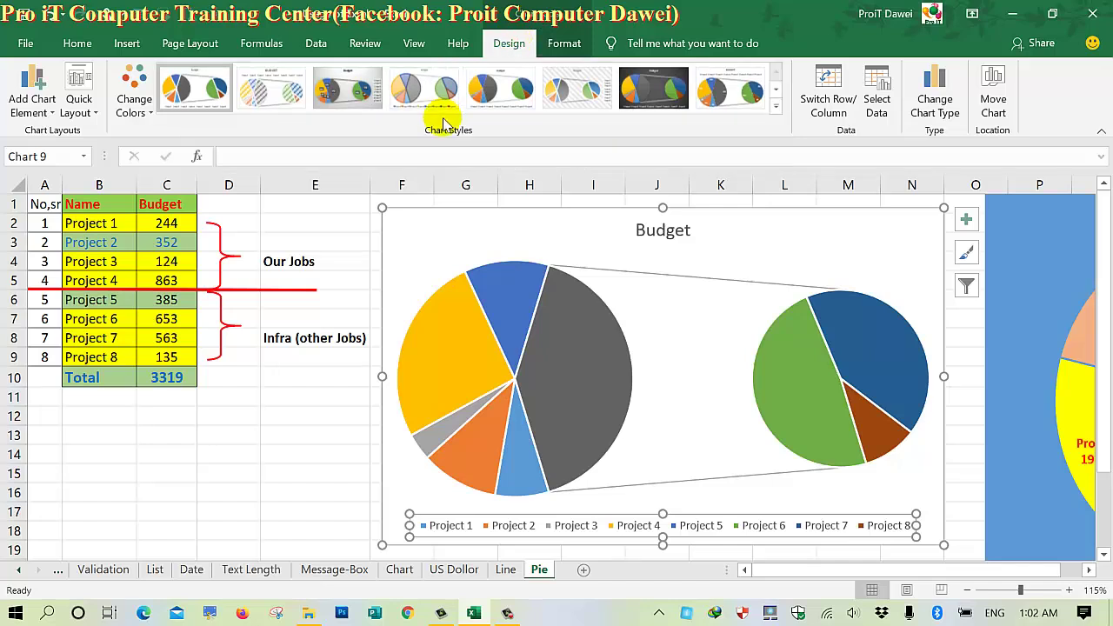
left_click(775, 106)
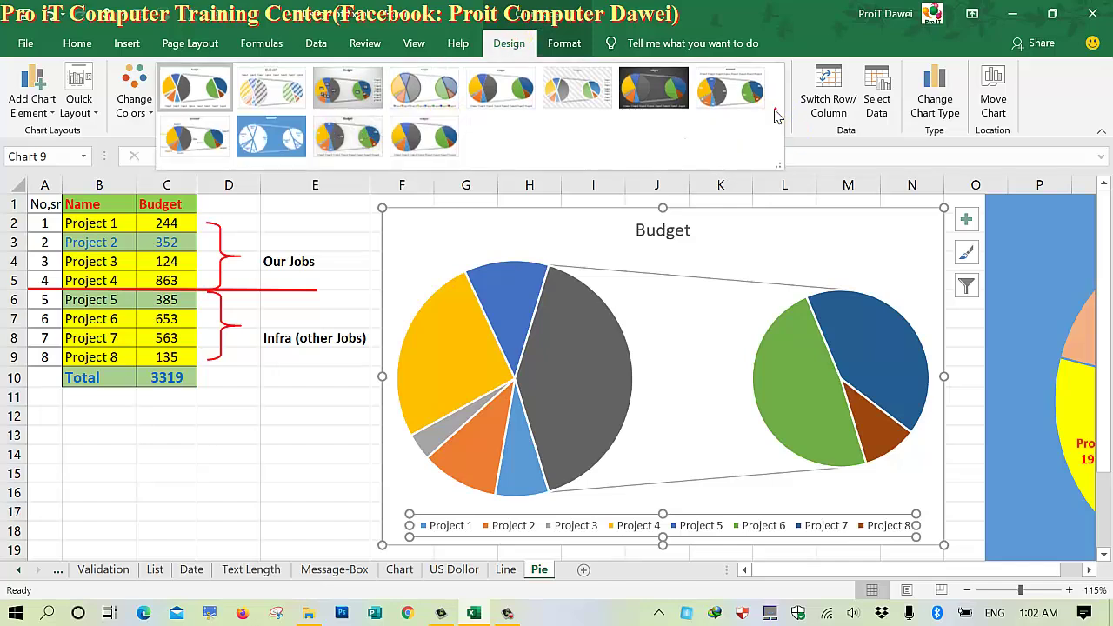
left_click(271, 136)
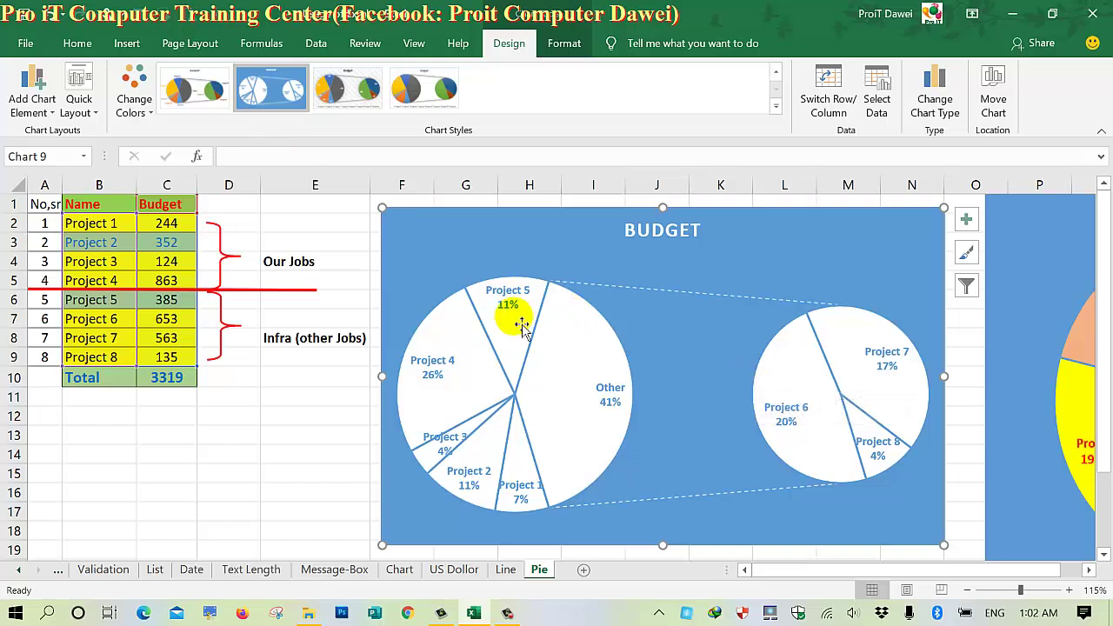
Step: Stretch the chart slightly larger on both corners and select its data labels
left_click_drag(383, 209, 374, 203)
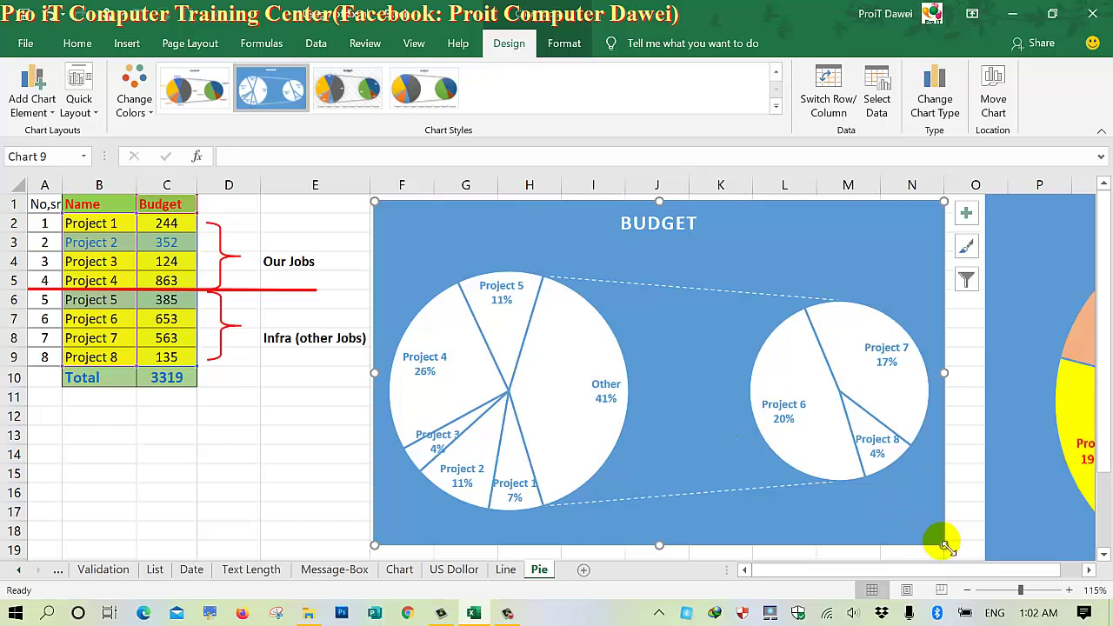
left_click_drag(944, 545, 962, 547)
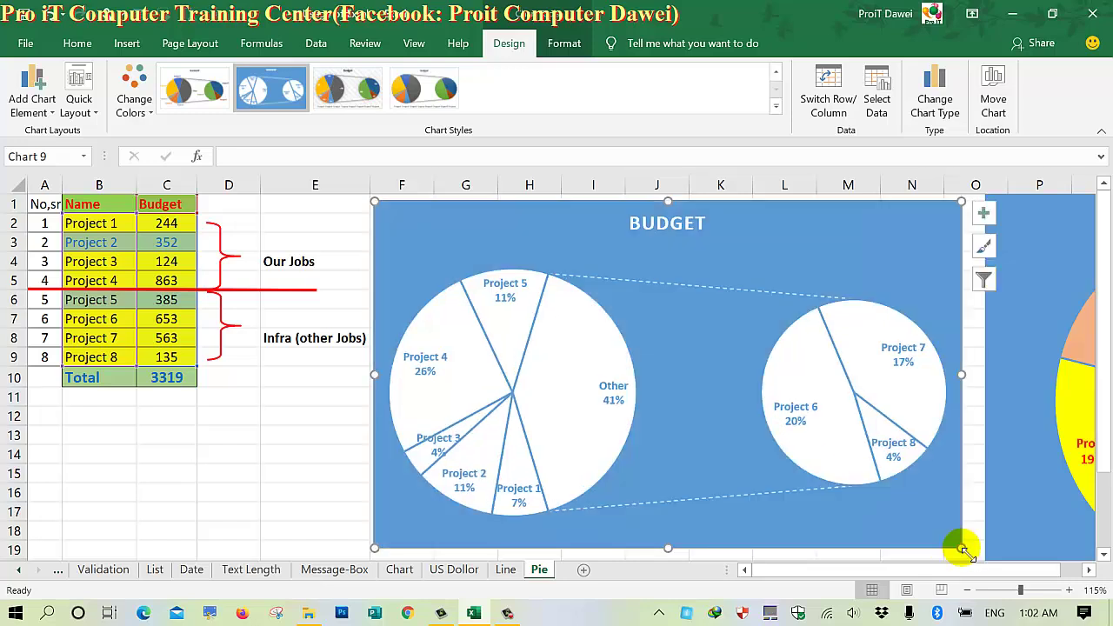
left_click(446, 358)
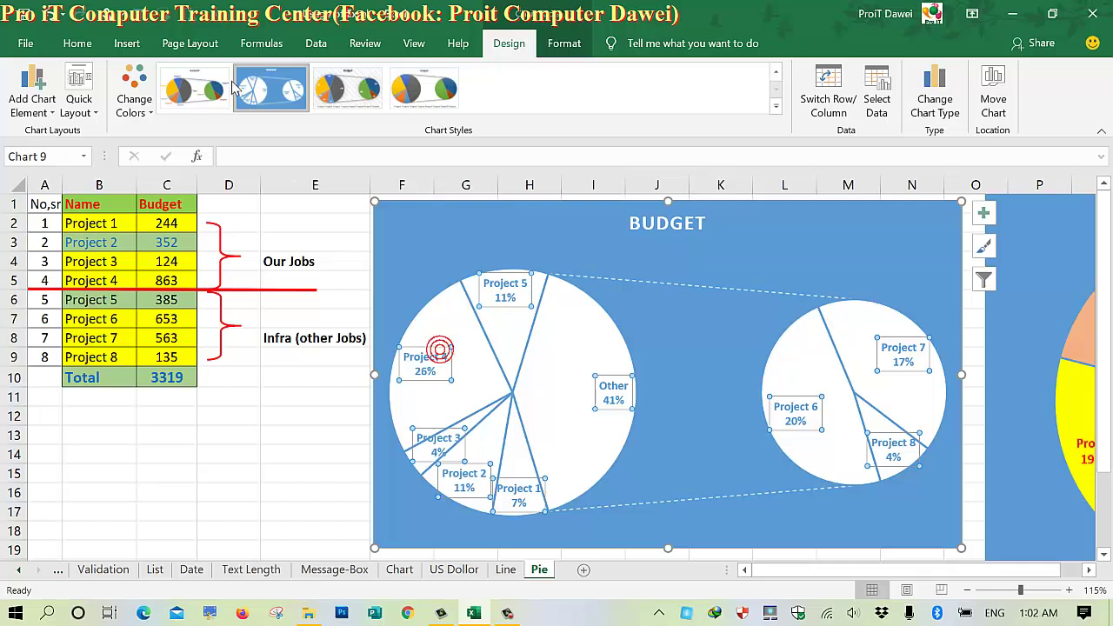
Step: Make the chart's data labels red at font size 9
left_click(78, 43)
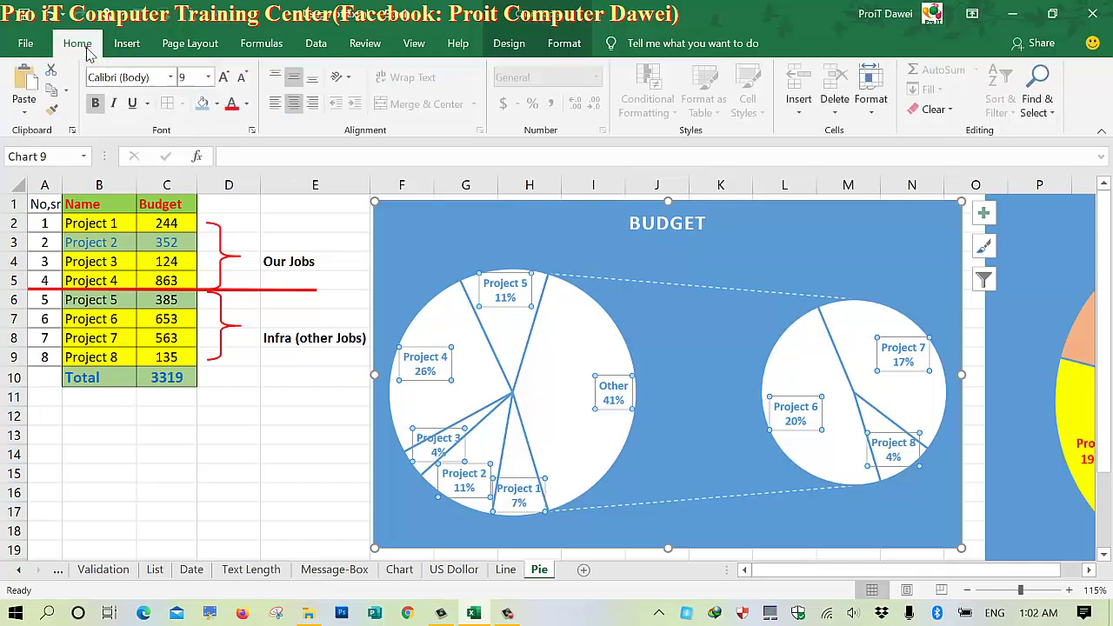
left_click(232, 103)
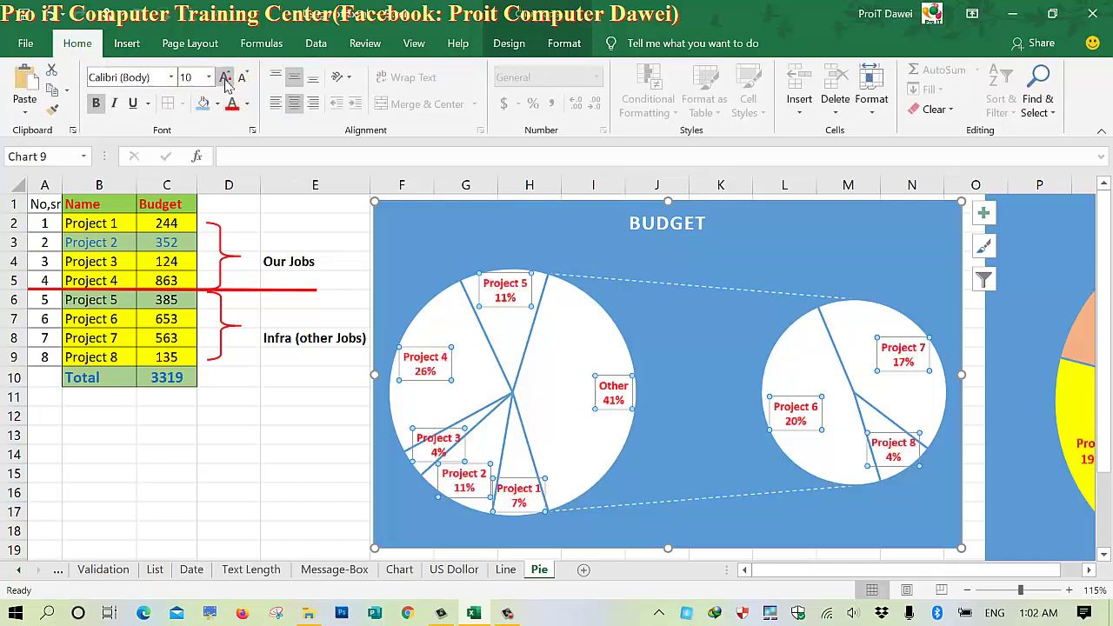
left_click(244, 77)
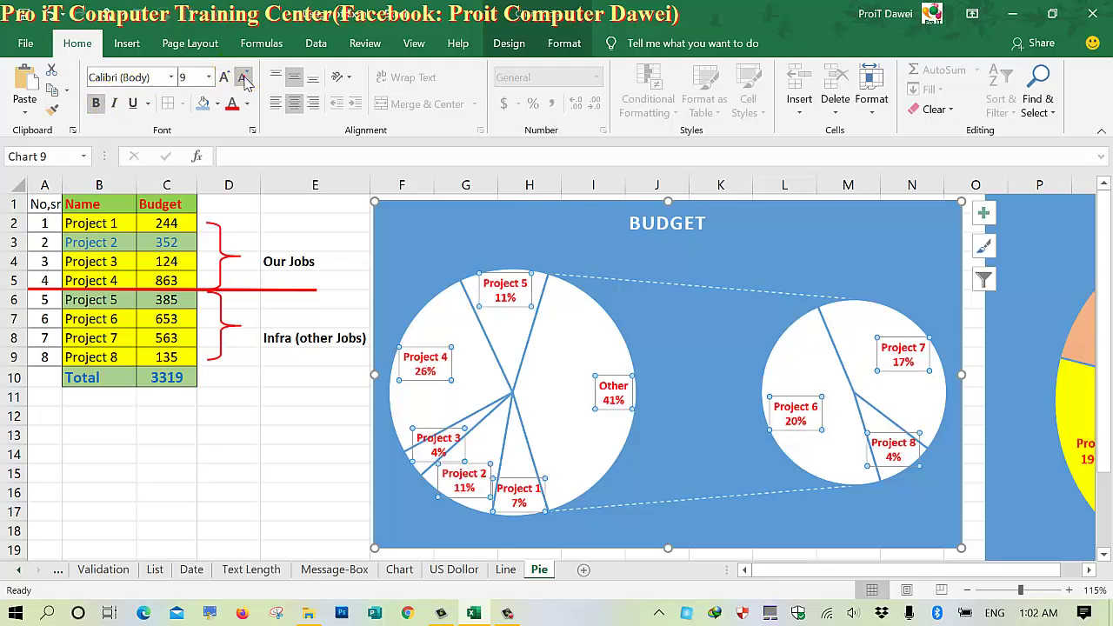
left_click(305, 380)
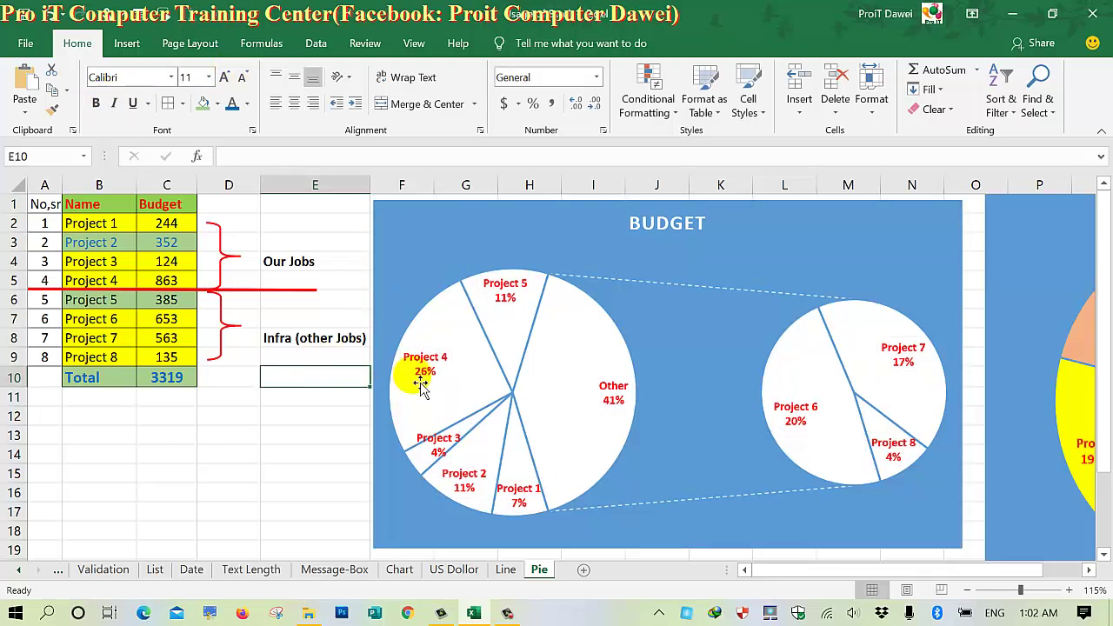
Step: Fill the Project 4 slice dark blue-grey, Project 5 orange and the Other slice yellow
left_click(471, 369)
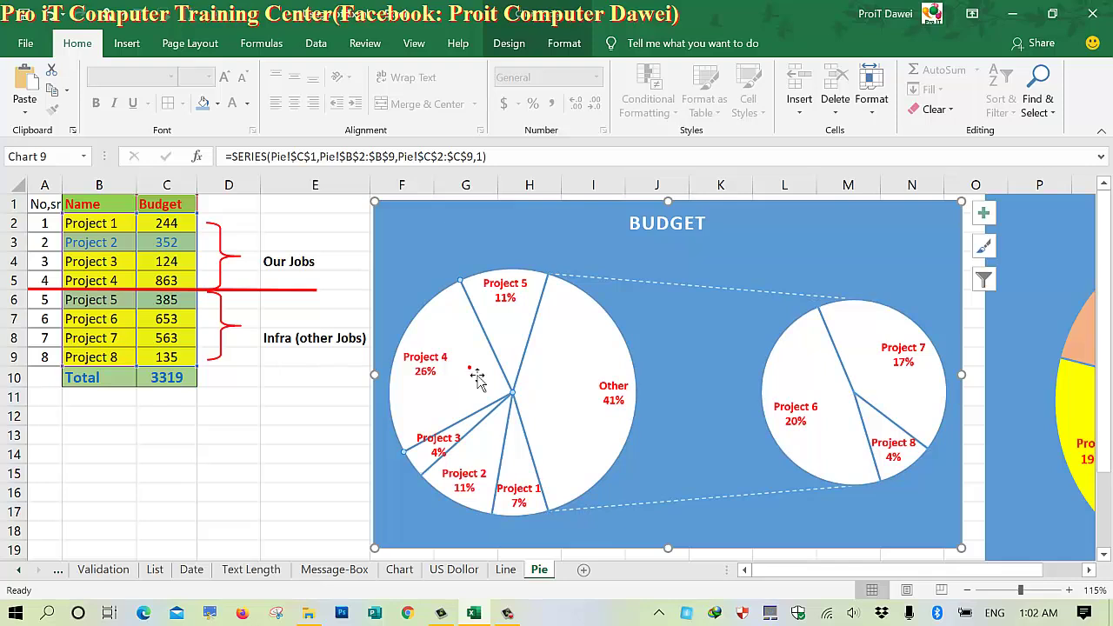
left_click(202, 104)
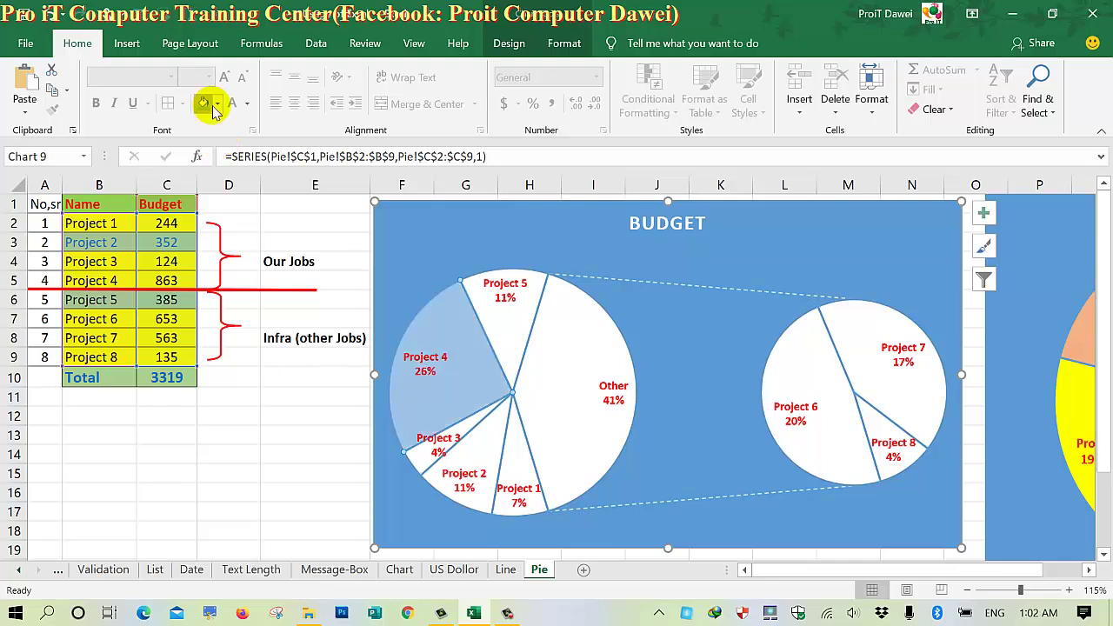
left_click(217, 104)
left_click(243, 219)
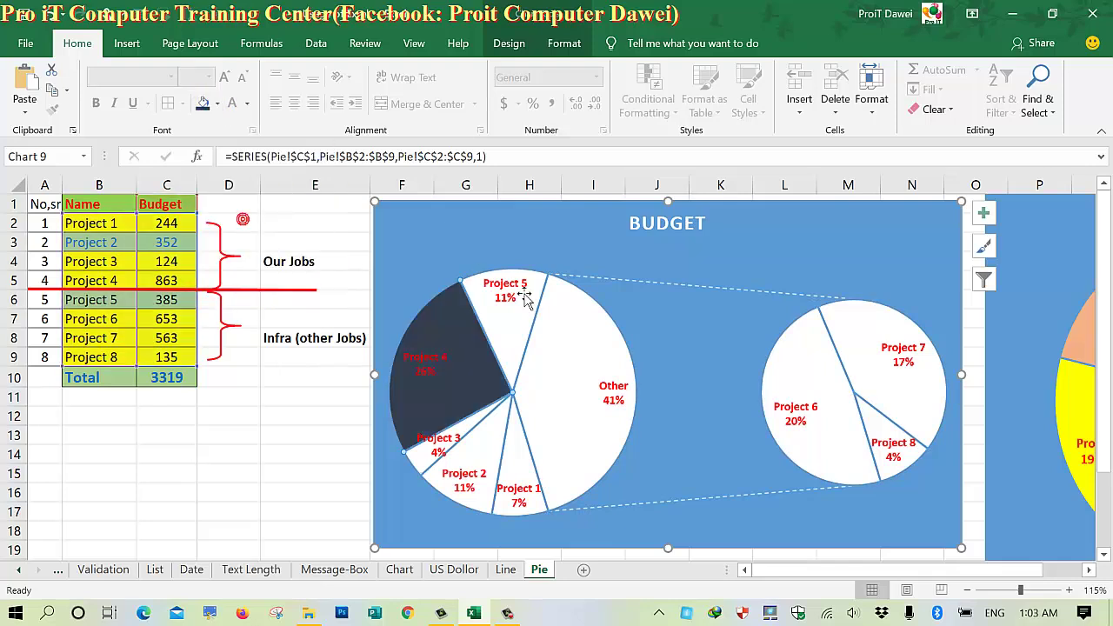
left_click(528, 332)
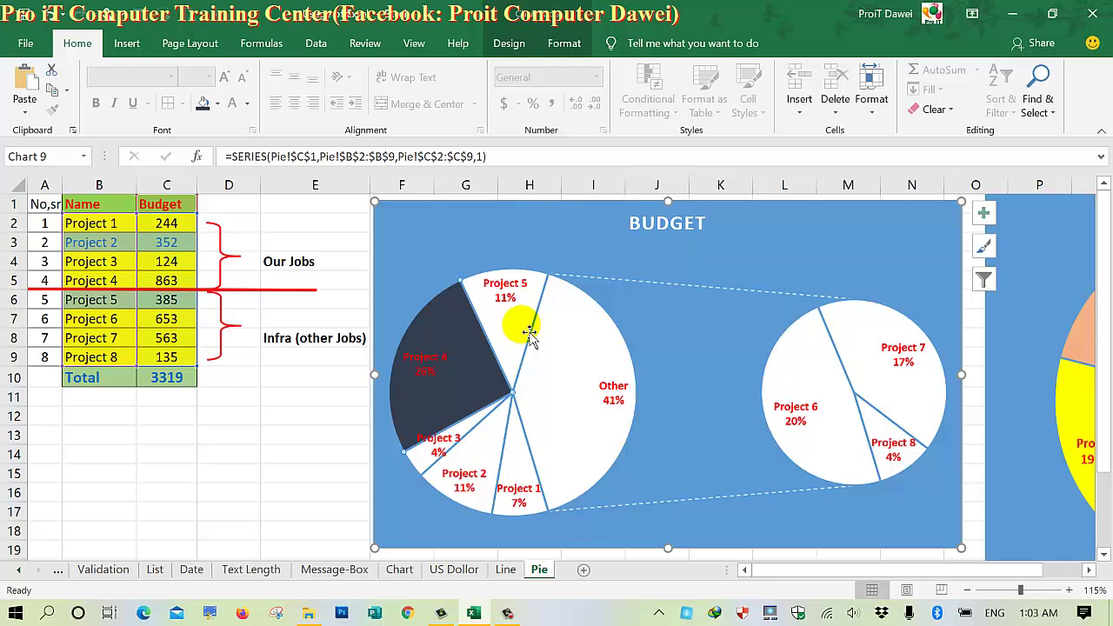
left_click(217, 103)
left_click(233, 264)
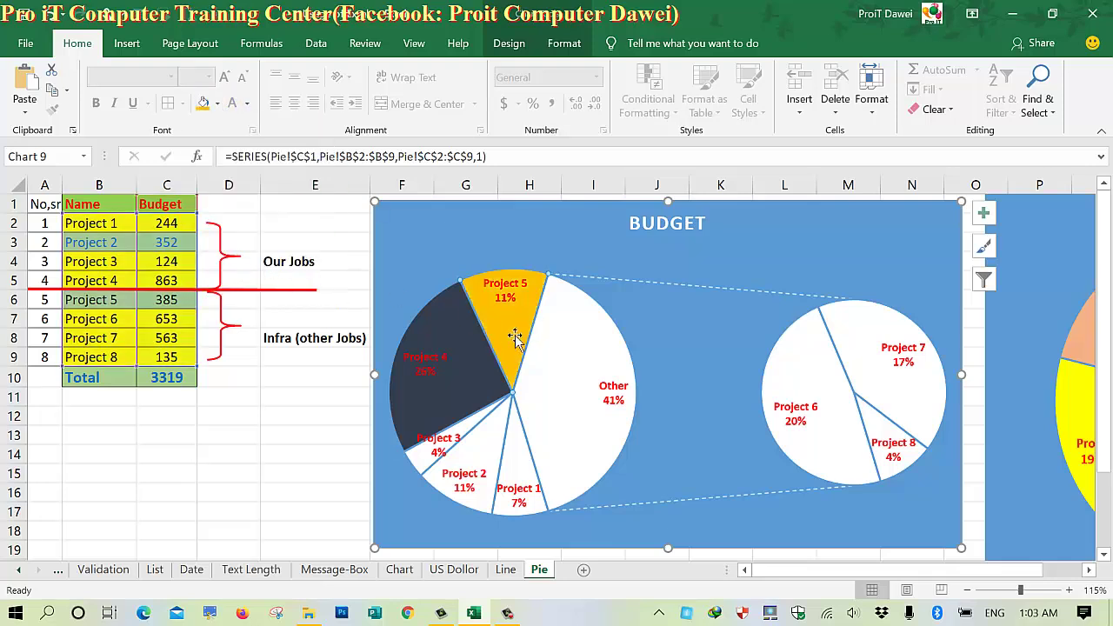
left_click(219, 104)
left_click(250, 264)
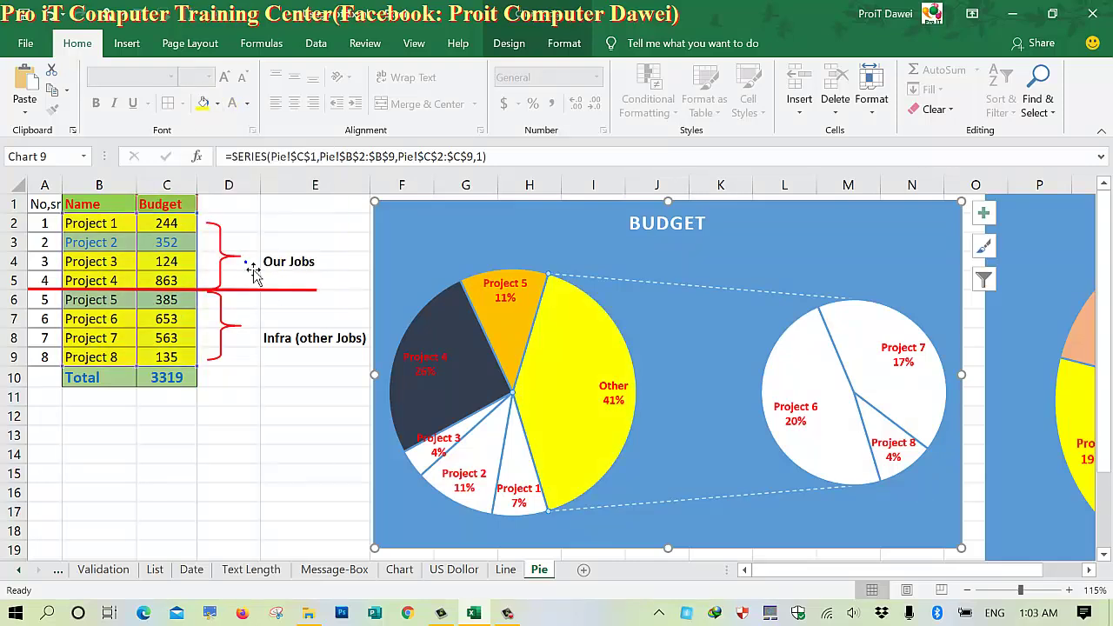
Step: Preview fill colours on the whole pie without applying, then open the Project 2 slice's formatting
left_click(424, 450)
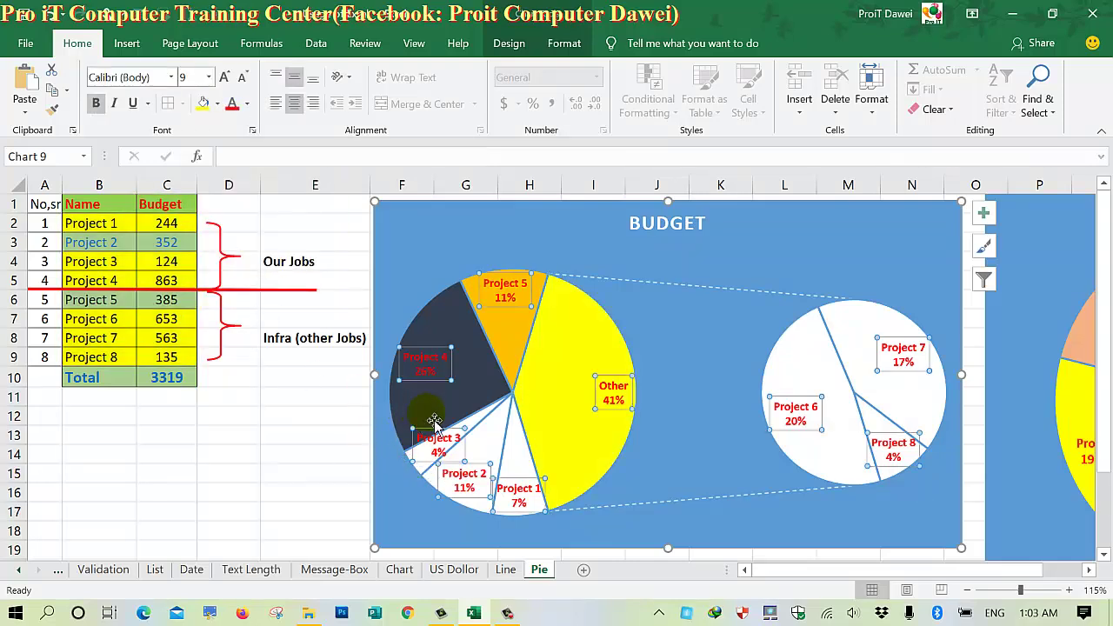
left_click(480, 432)
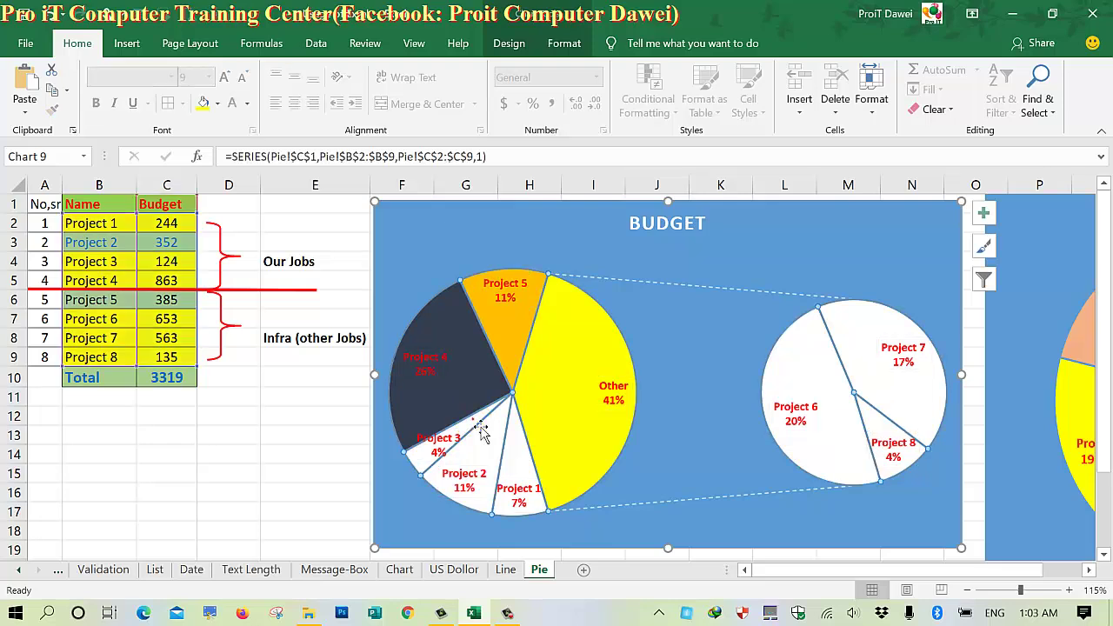
left_click(216, 104)
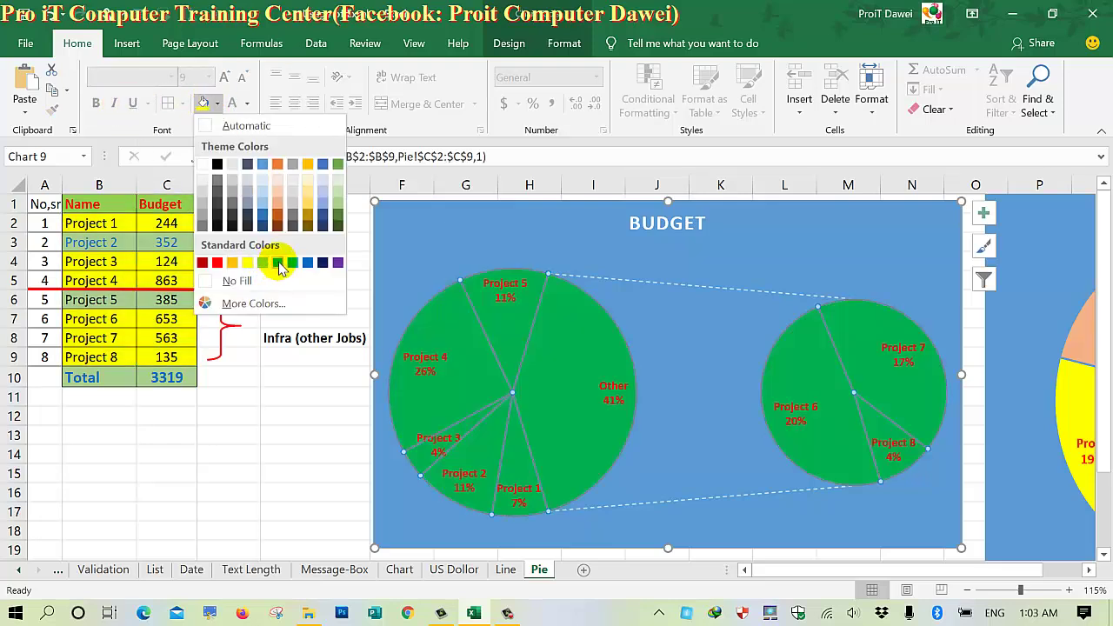
left_click(489, 449)
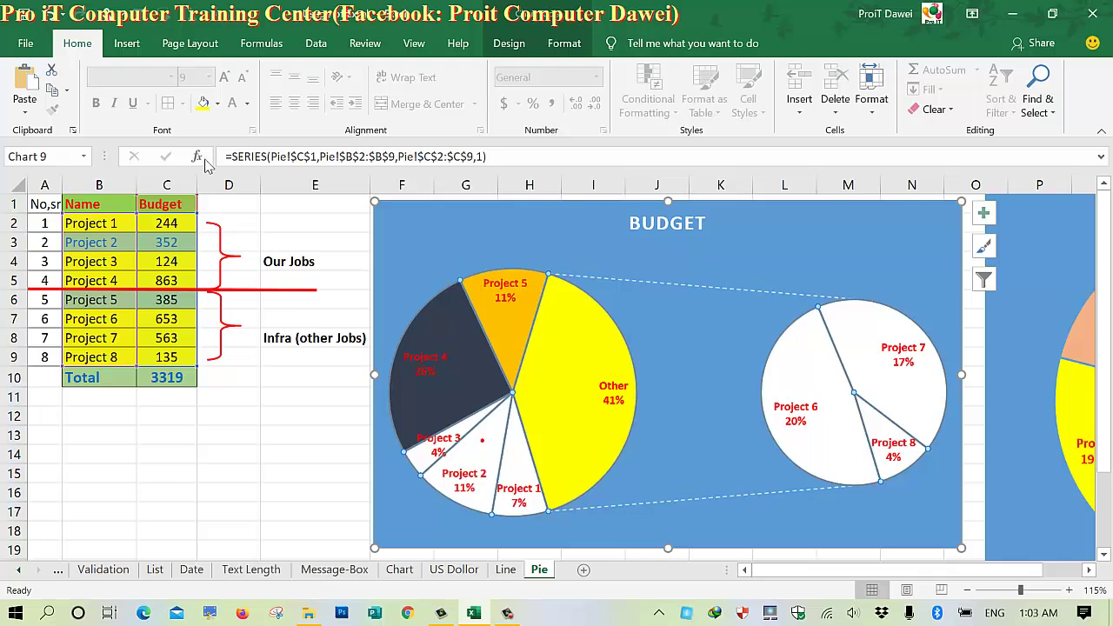
left_click(216, 103)
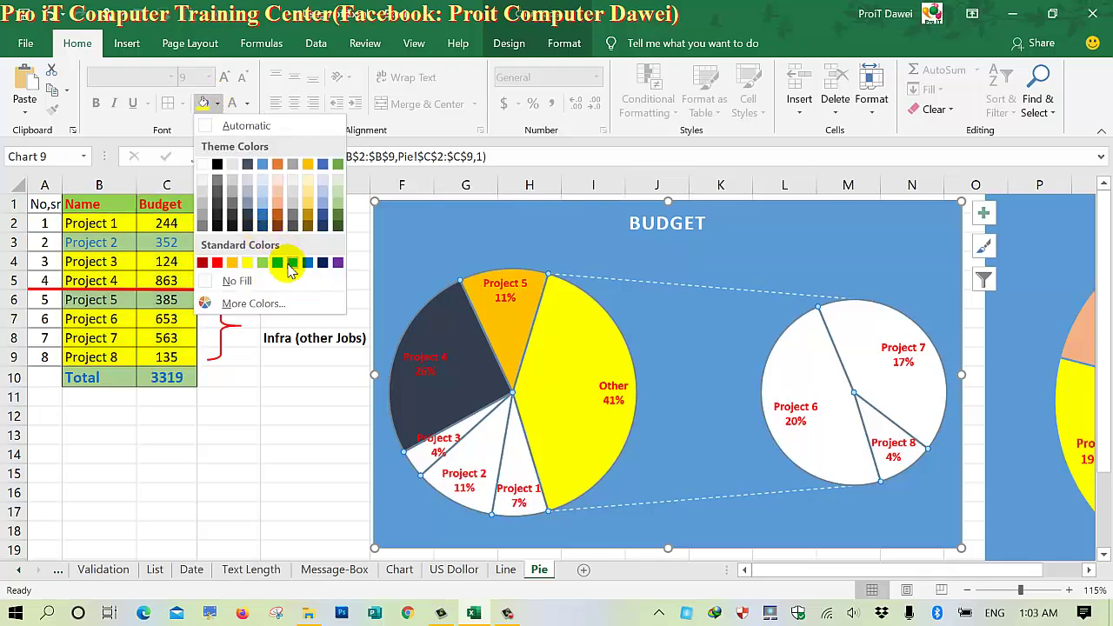
left_click(418, 467)
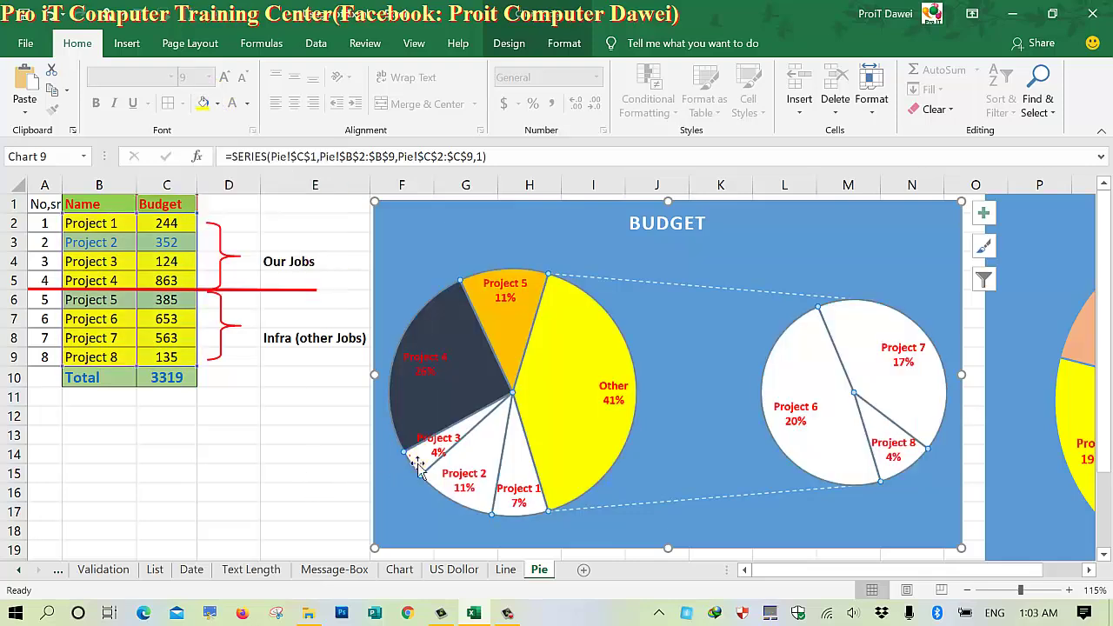
left_click(469, 465)
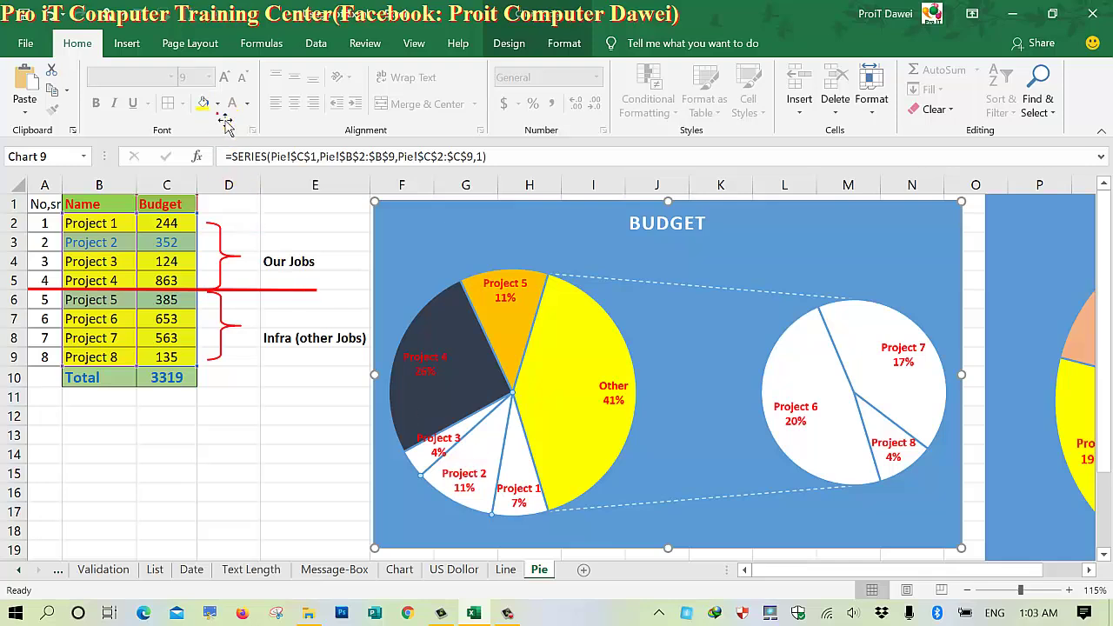
left_click(198, 87)
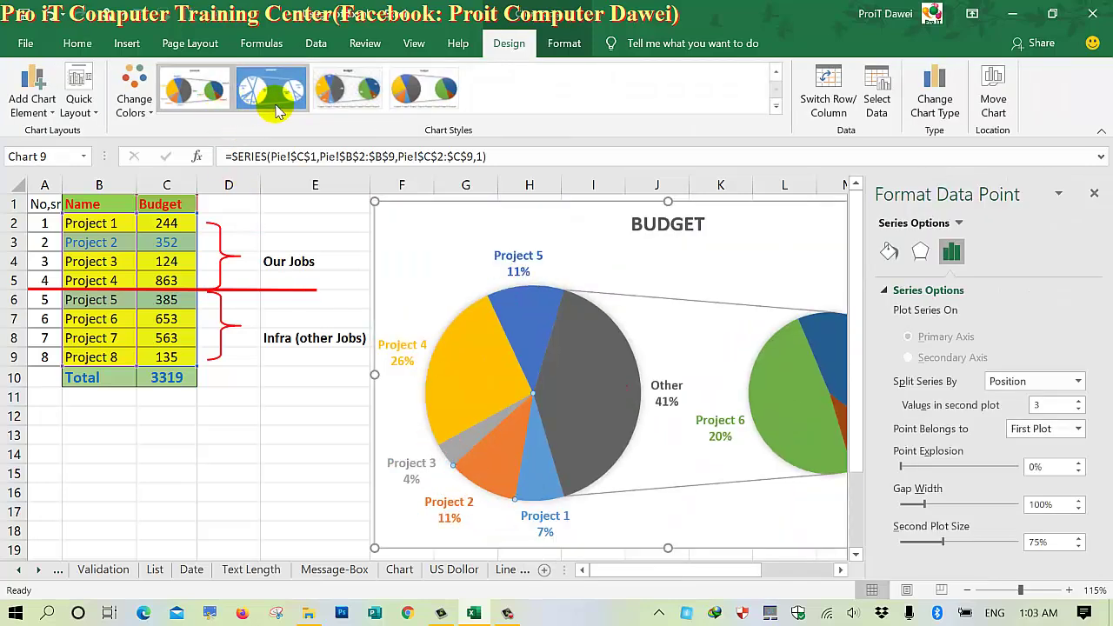
Step: Enlarge the BUDGET pie-of-pie chart and select the Other slice on its own
left_click(222, 417)
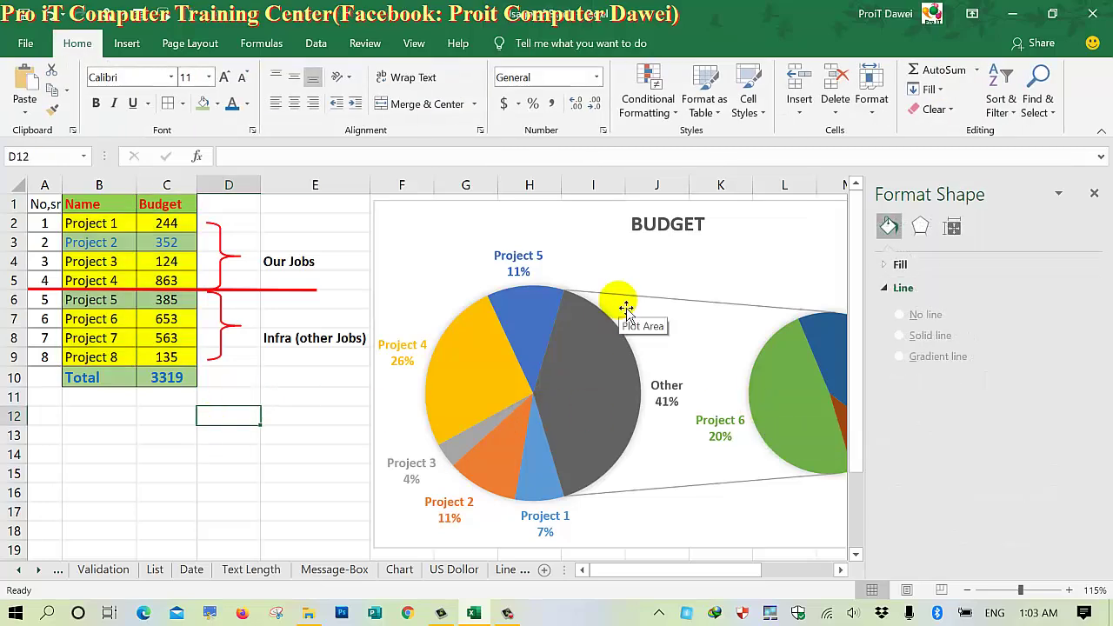
scroll(626, 308, "right", 8)
scroll(626, 308, "left", 4)
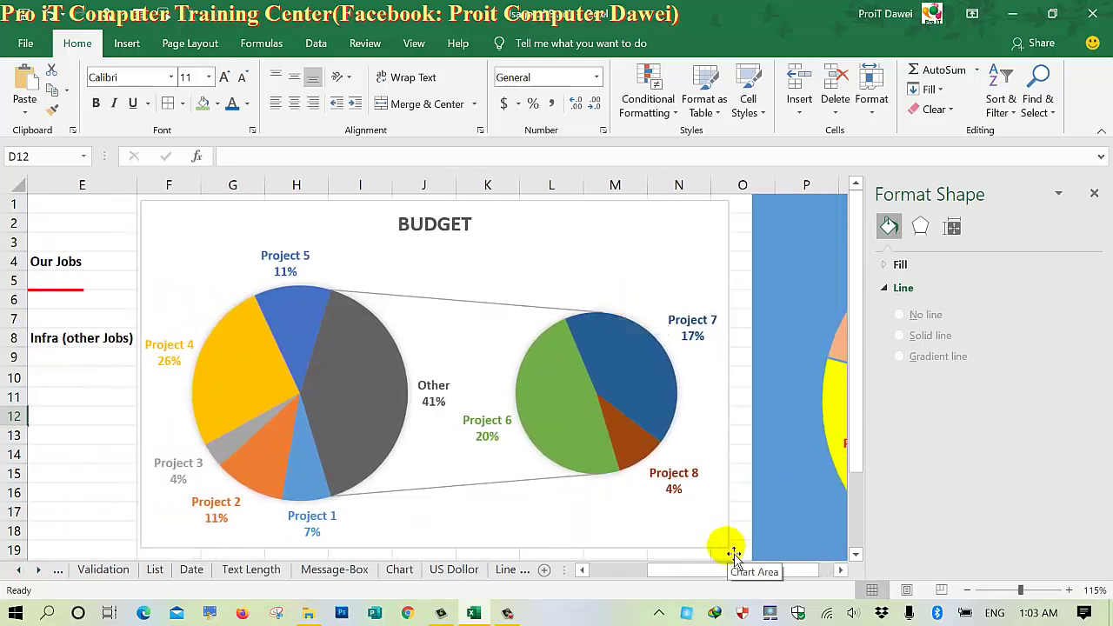
left_click_drag(734, 554, 739, 500)
scroll(744, 498, "up", 2)
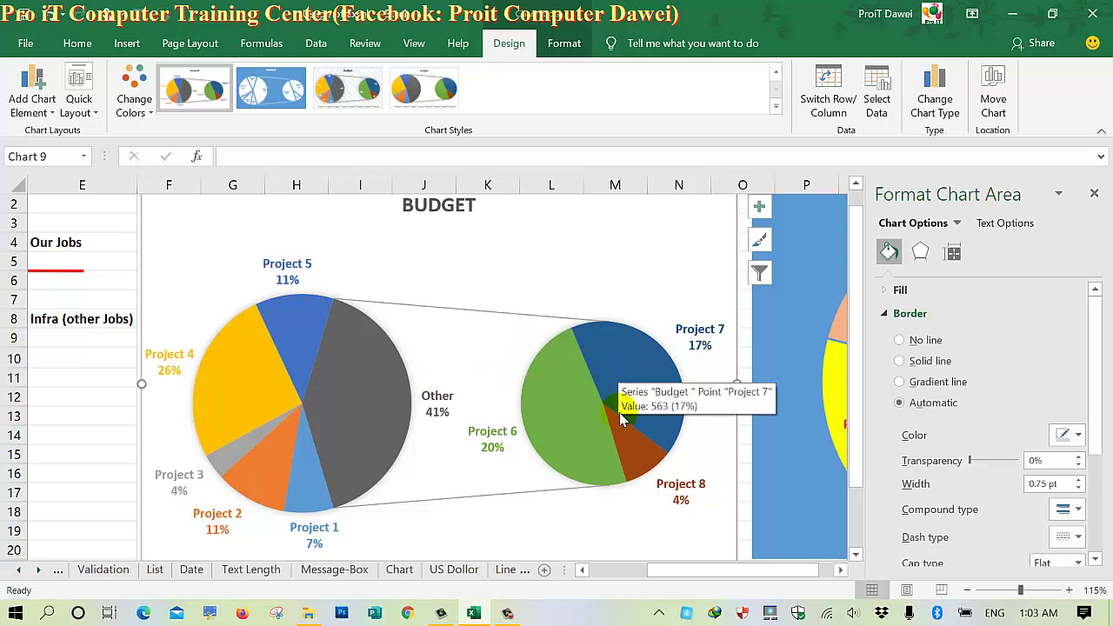
left_click(367, 384)
left_click(367, 383)
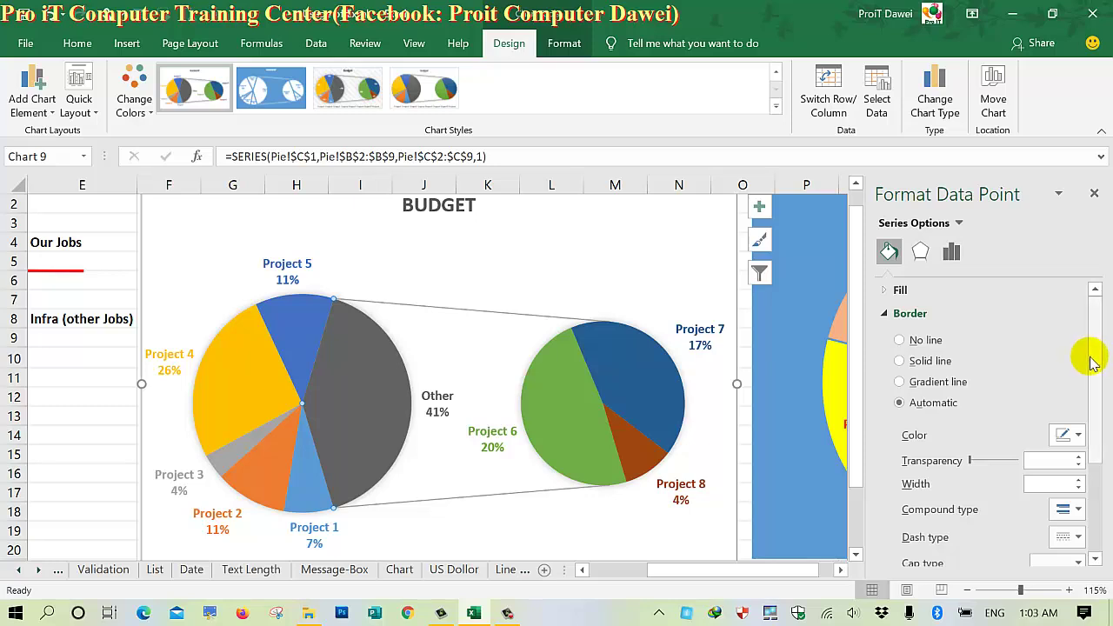
mouse_move(1093, 363)
left_mouse_down()
mouse_move(1097, 438)
mouse_move(1087, 353)
left_mouse_up()
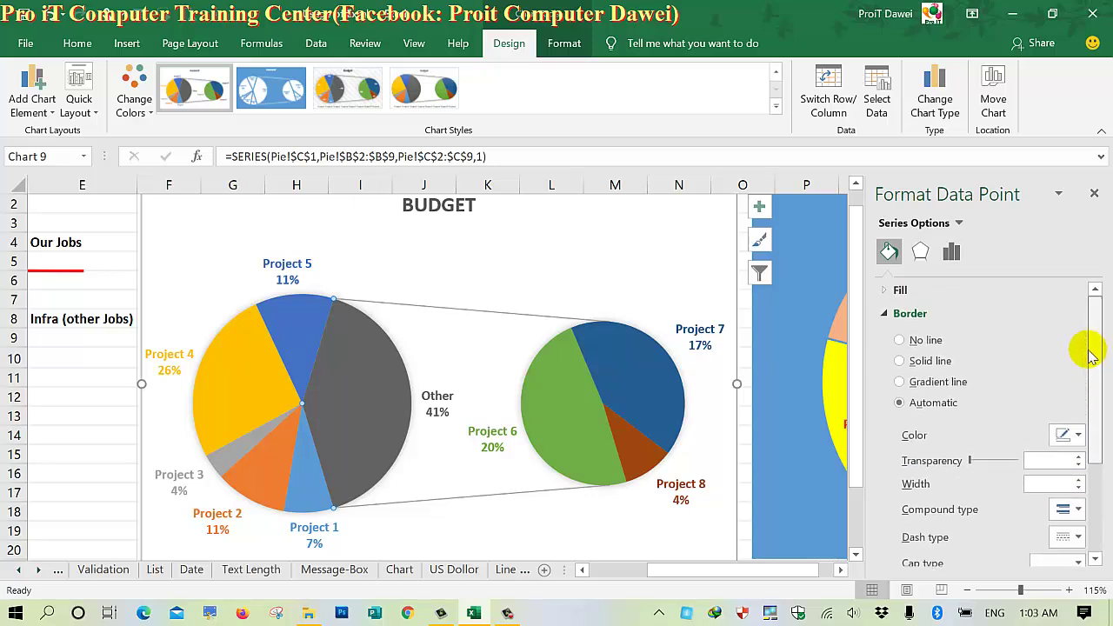
Step: Keep the pie-of-pie split by Position and close the formatting pane
left_click(952, 252)
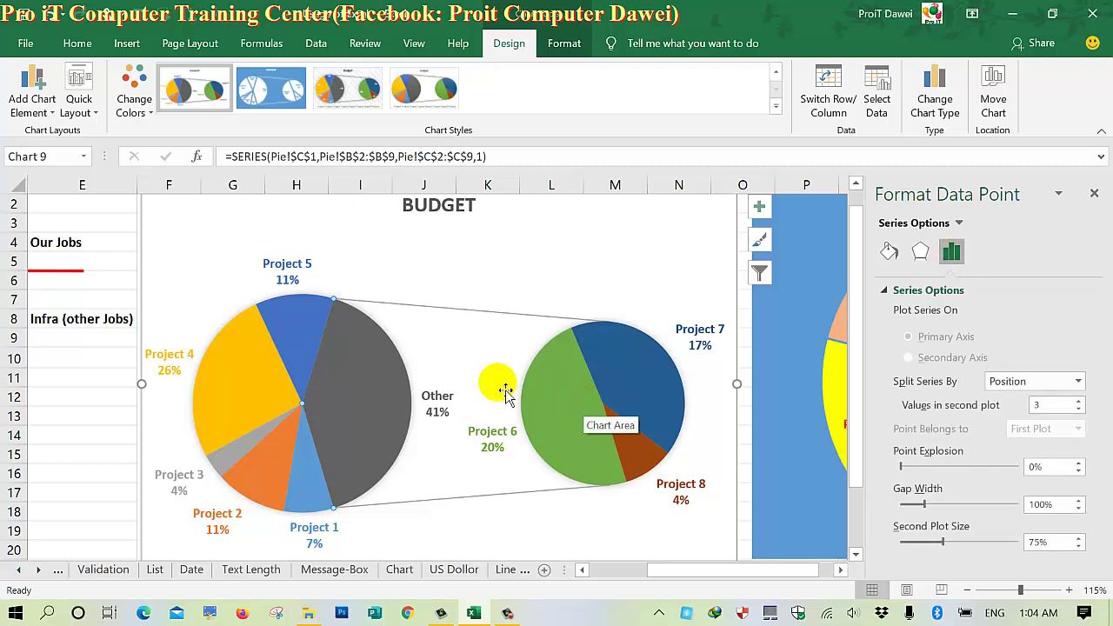
left_click(1022, 382)
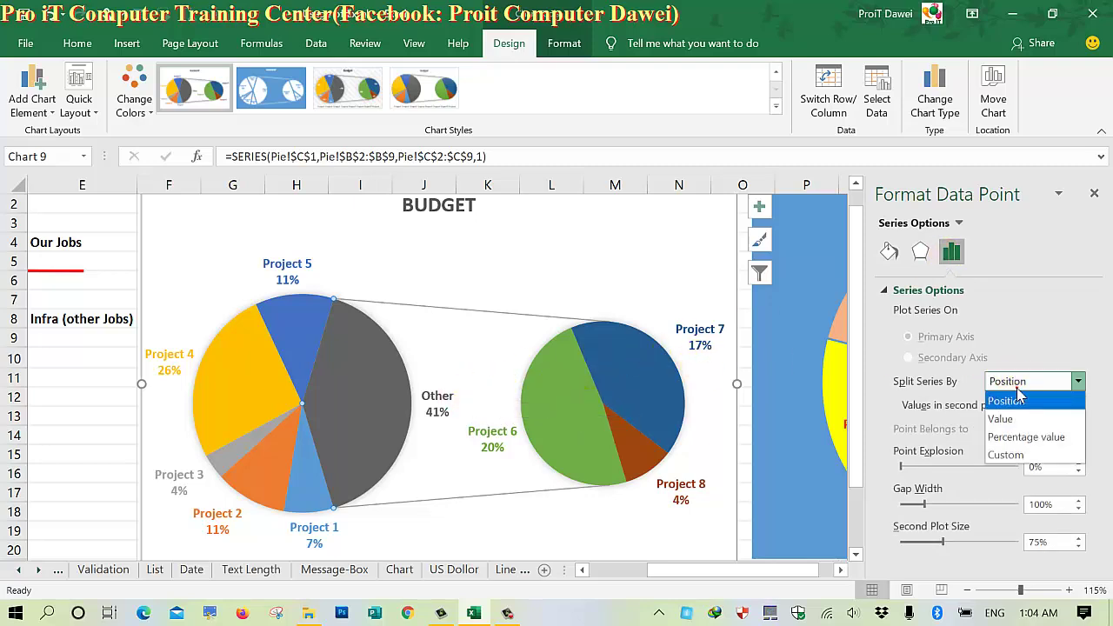
left_click(1010, 318)
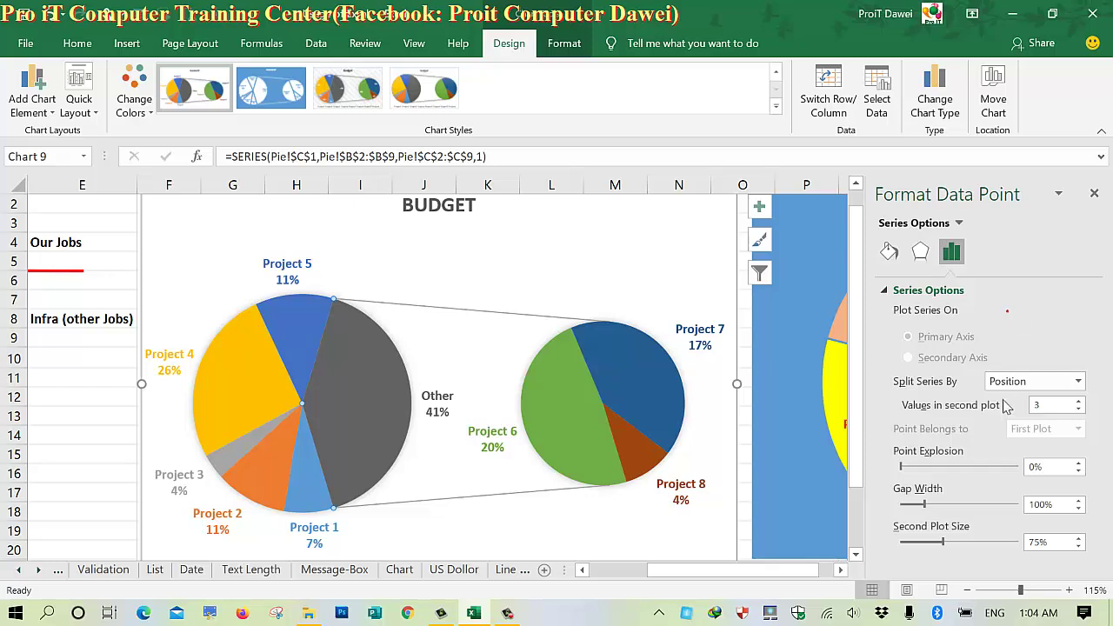
scroll(1006, 407, "down", 2)
scroll(1006, 407, "down", 2)
scroll(1006, 407, "up", 3)
scroll(1006, 407, "up", 2)
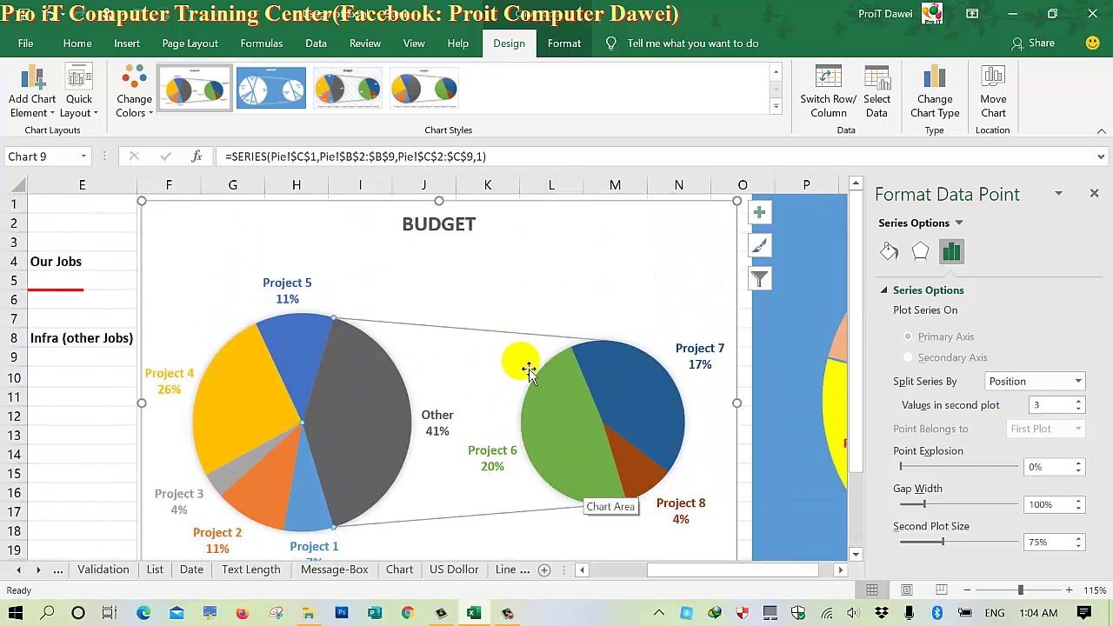
left_click(1095, 195)
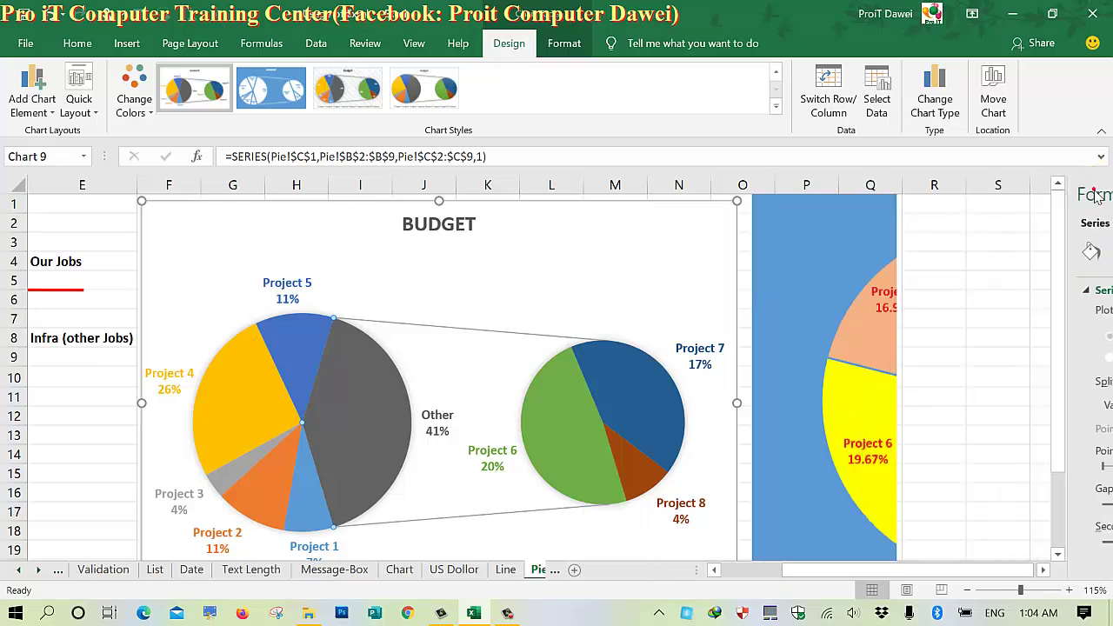
Step: Select the Project 5–8 budgets in C6:C9 to check their sum of 1736
scroll(482, 296, "left", 3)
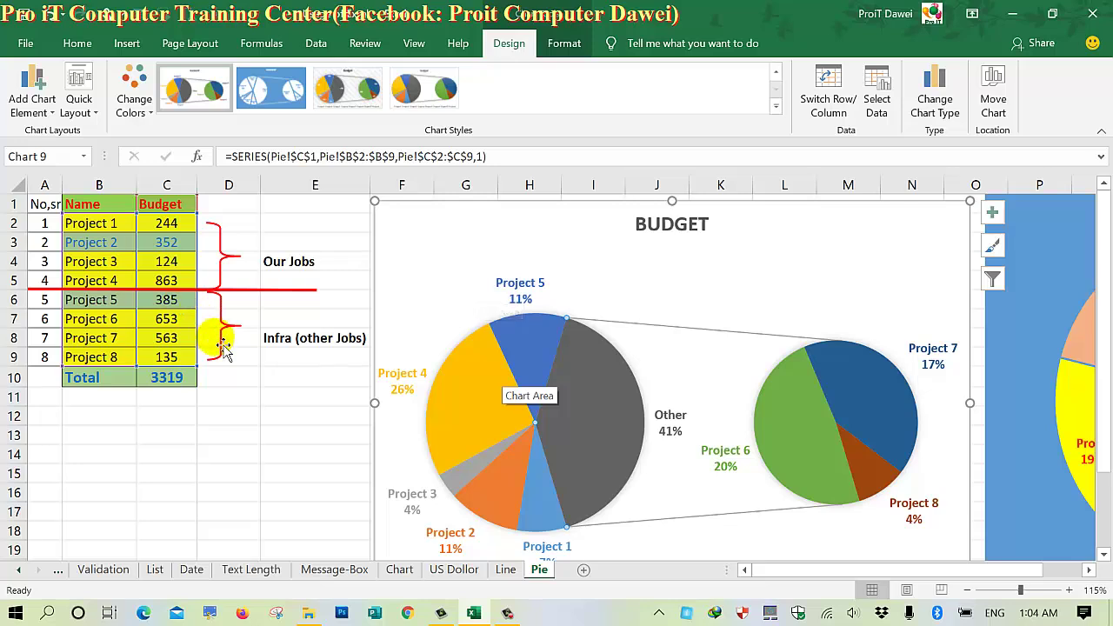
left_click(167, 355)
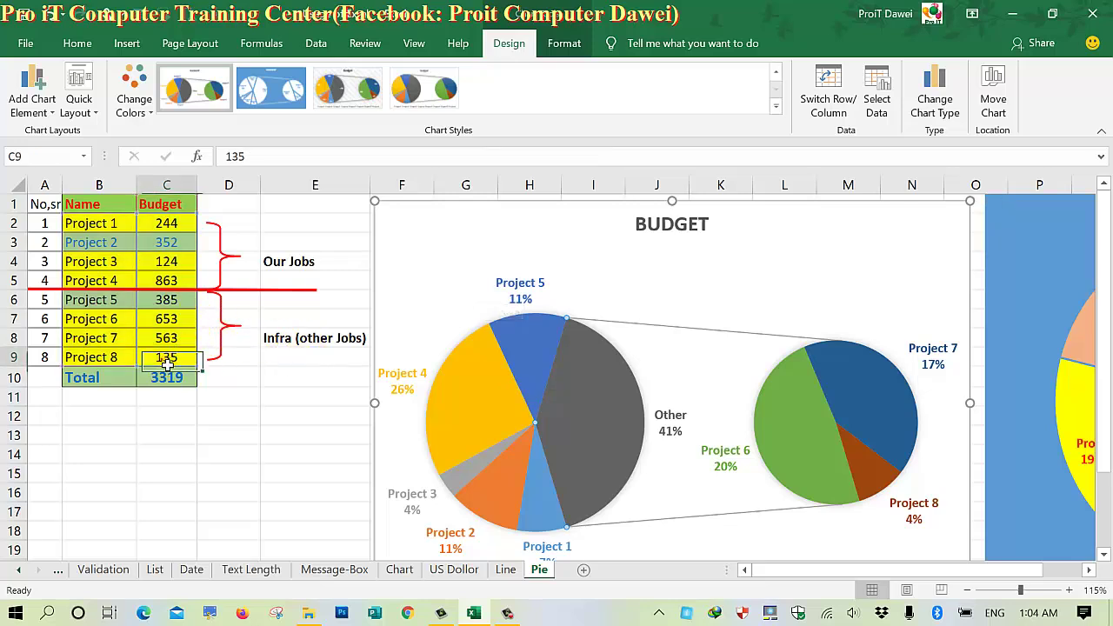
left_click_drag(166, 301, 167, 356)
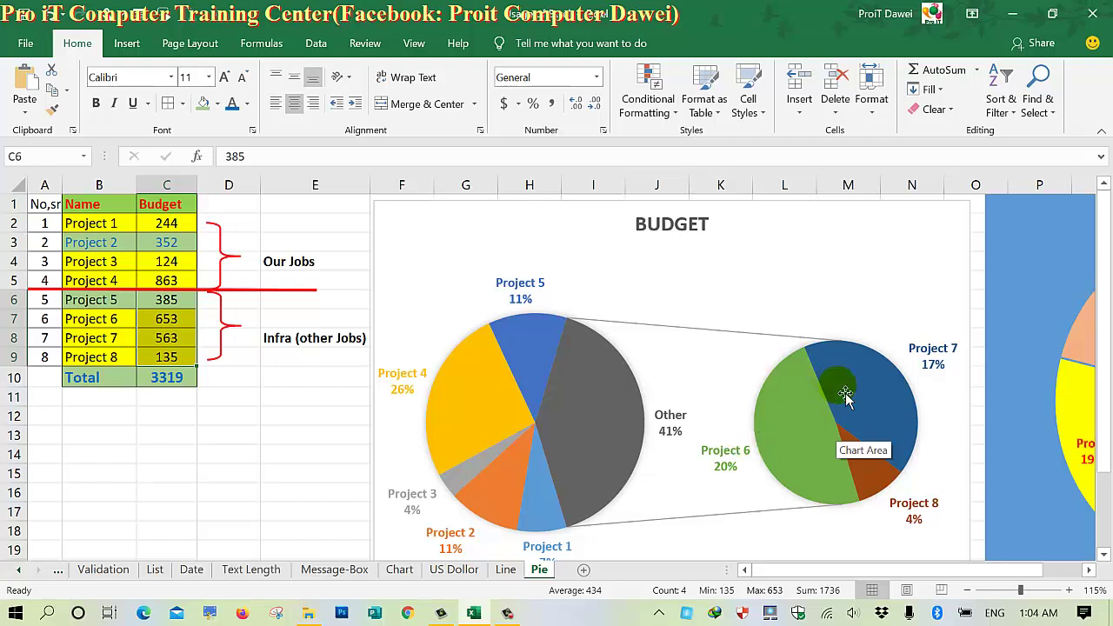
Step: Set the series' Values in second plot to 4, splitting out Projects 5–8
left_click(772, 401)
right_click(772, 401)
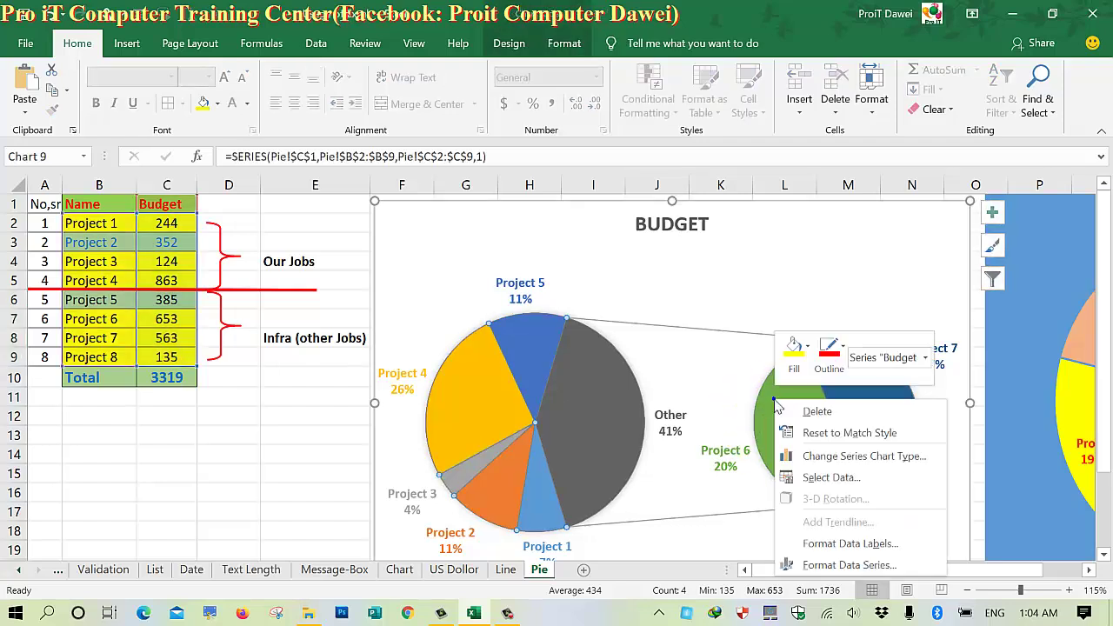
left_click(840, 565)
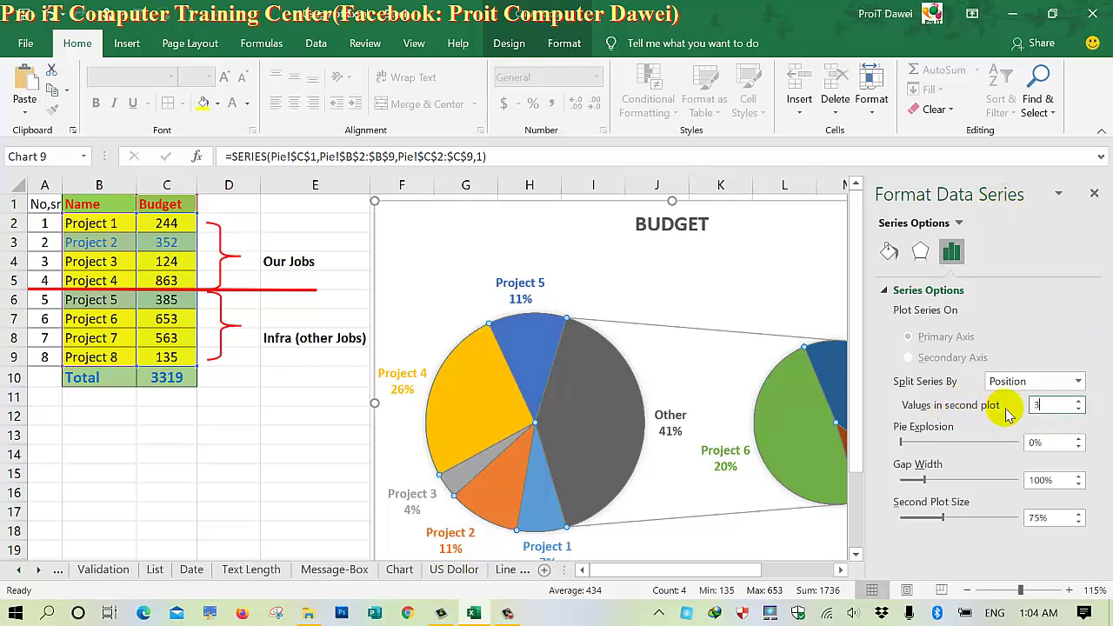
left_click(1077, 402)
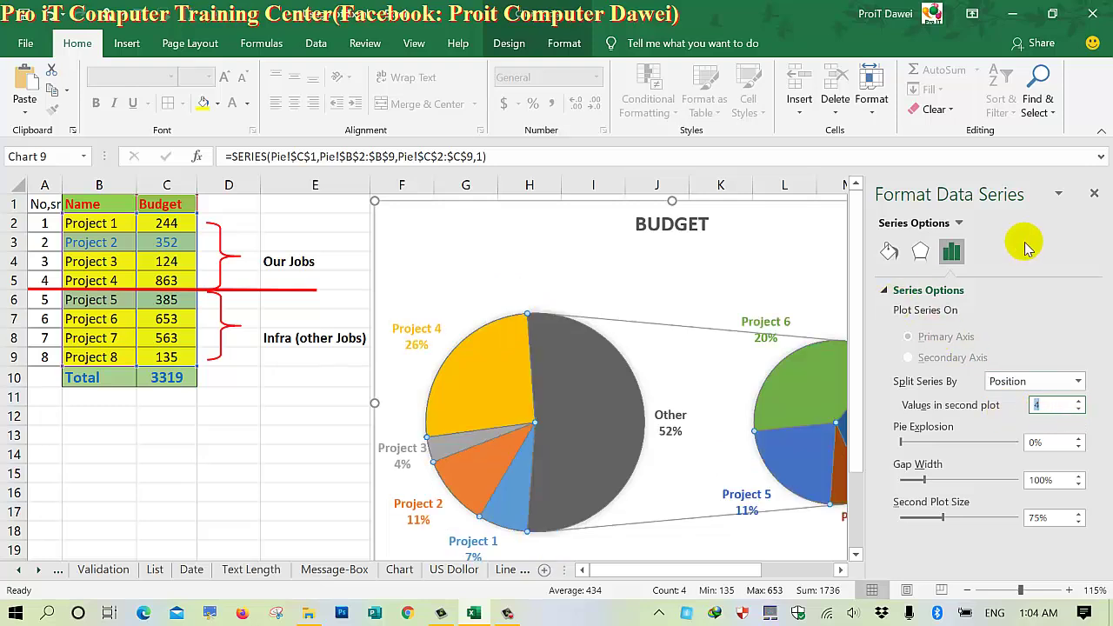
left_click(1093, 193)
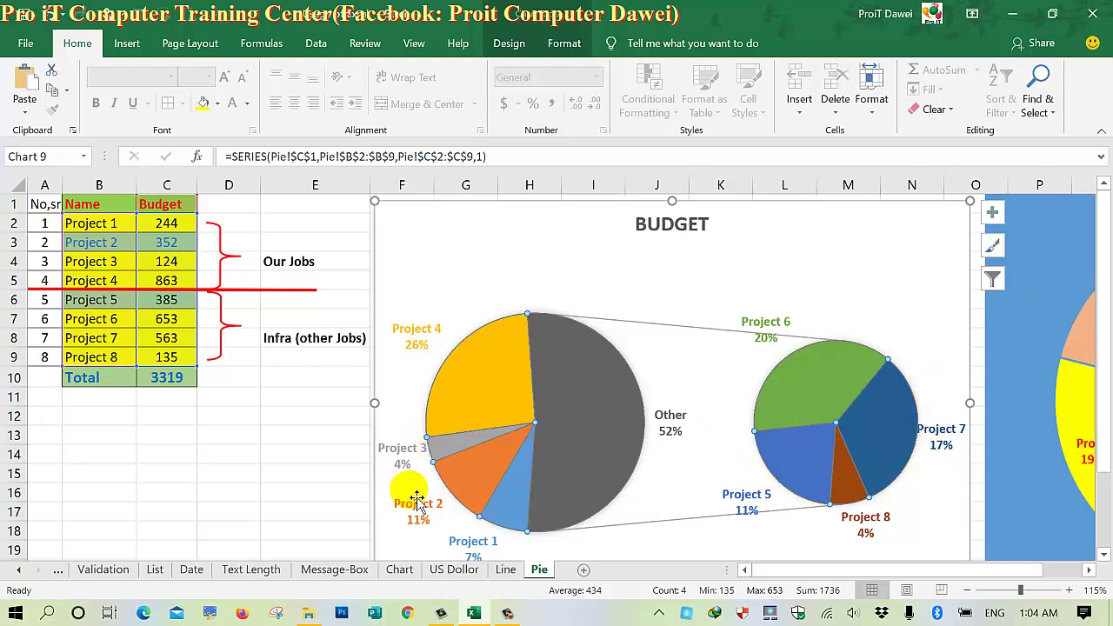
mouse_move(529, 493)
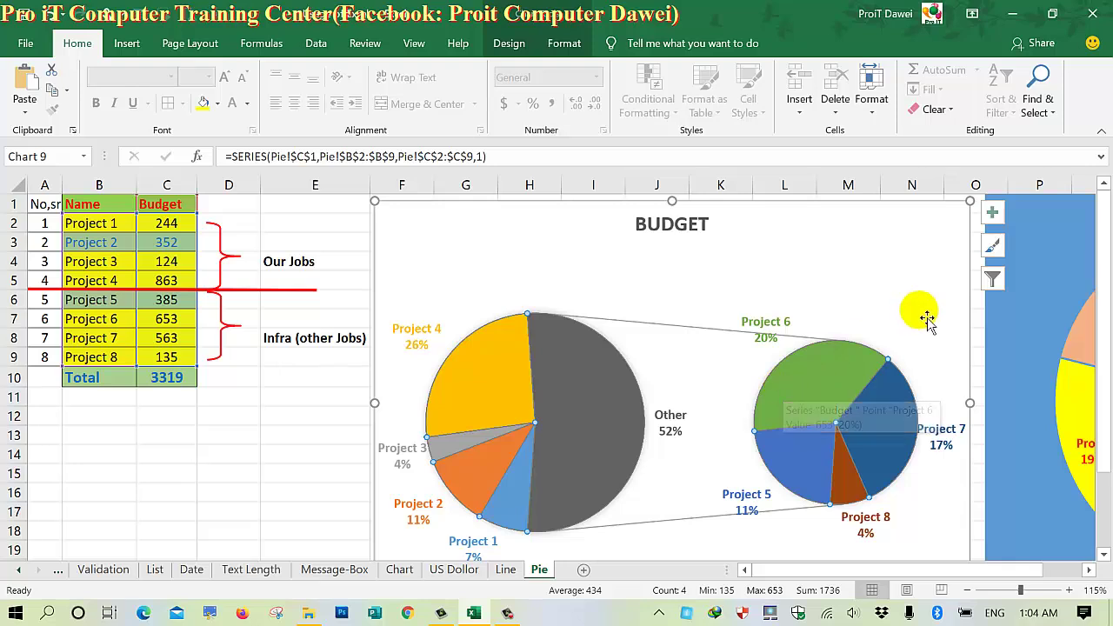
Step: Open the Format Plot Area pane from the chart's shortcut menu
right_click(865, 279)
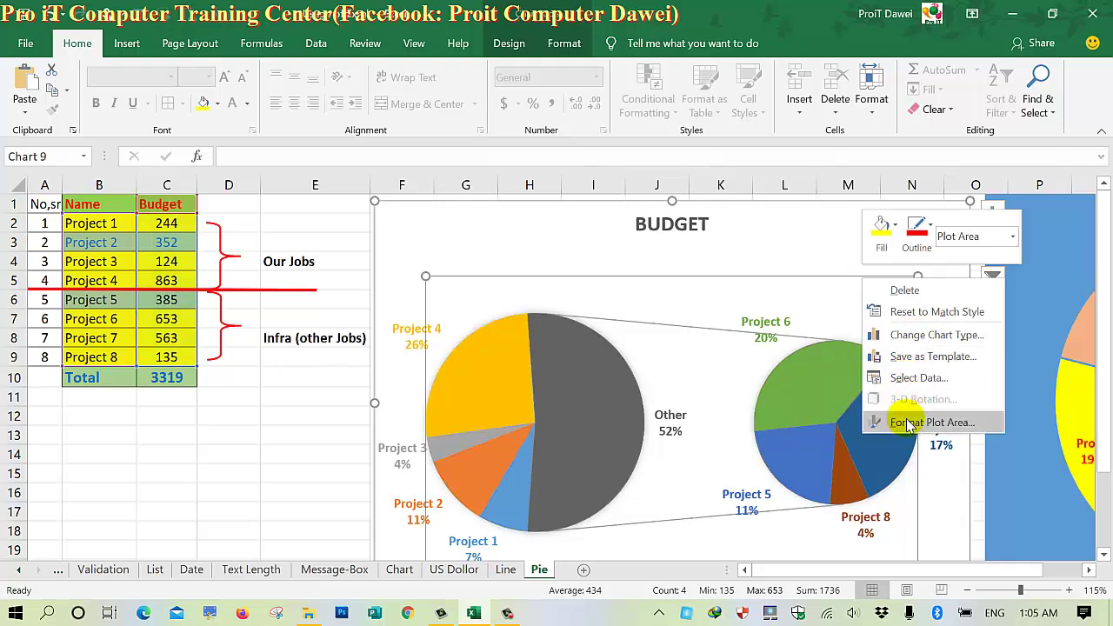
right_click(693, 397)
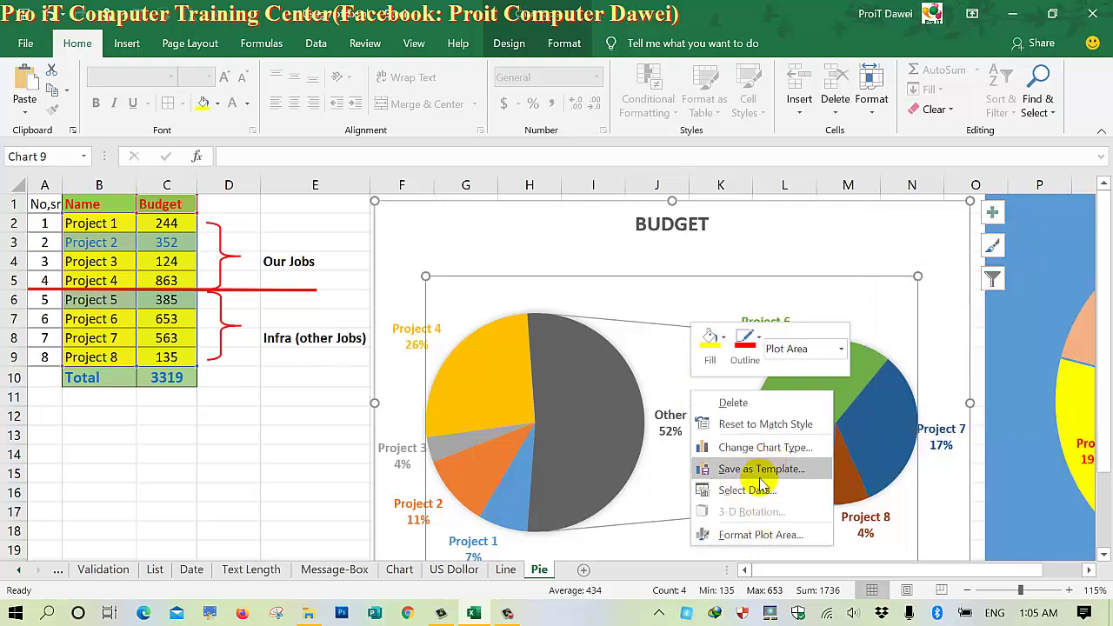
left_click(753, 532)
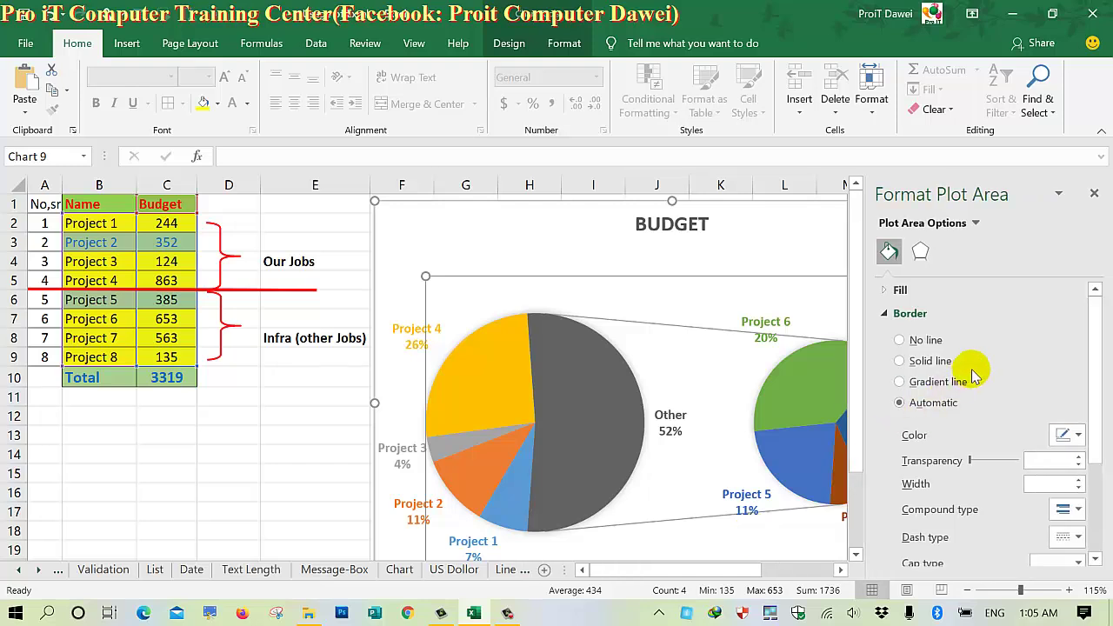
scroll(973, 374, "down", 1)
scroll(991, 372, "down", 3)
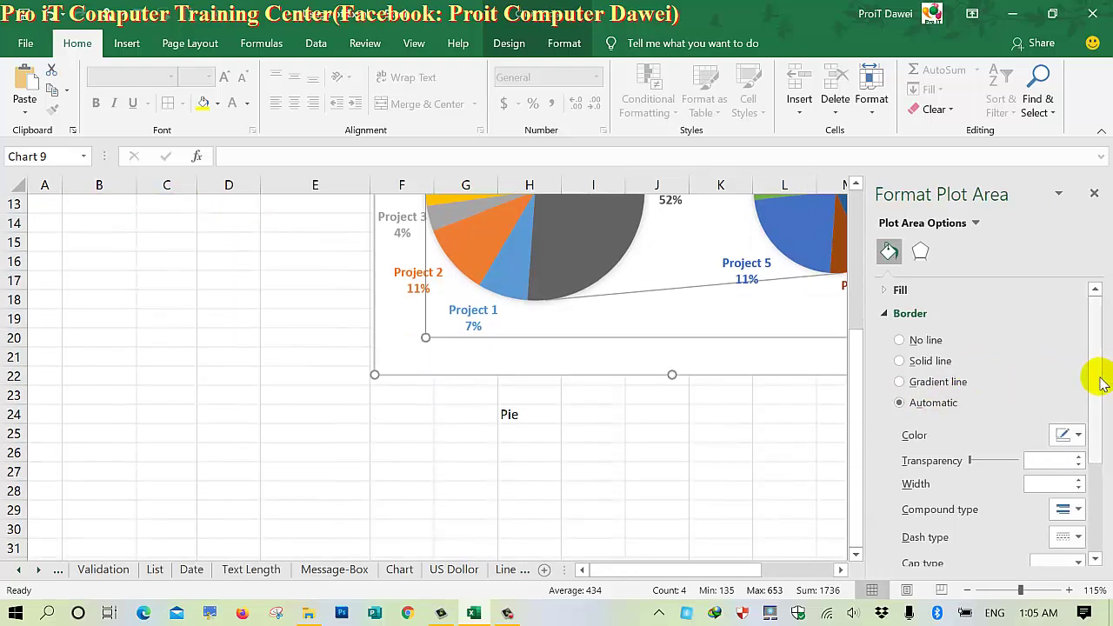
mouse_move(1101, 382)
left_mouse_down()
mouse_move(1095, 465)
mouse_move(1095, 348)
left_mouse_up()
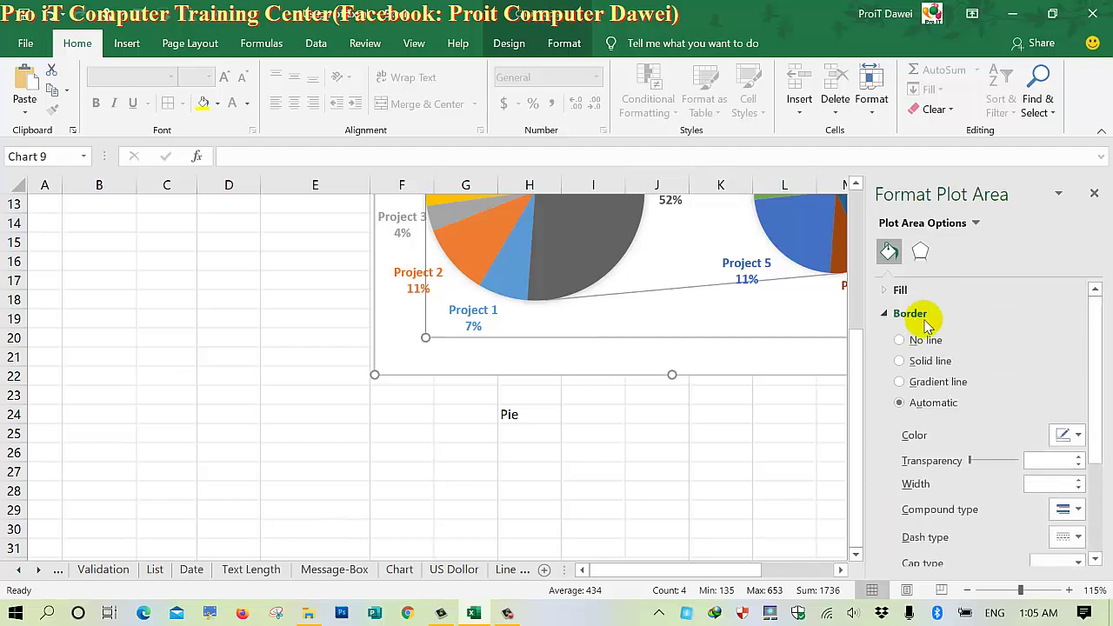
left_click(1093, 193)
scroll(627, 252, "up", 1)
scroll(627, 252, "up", 3)
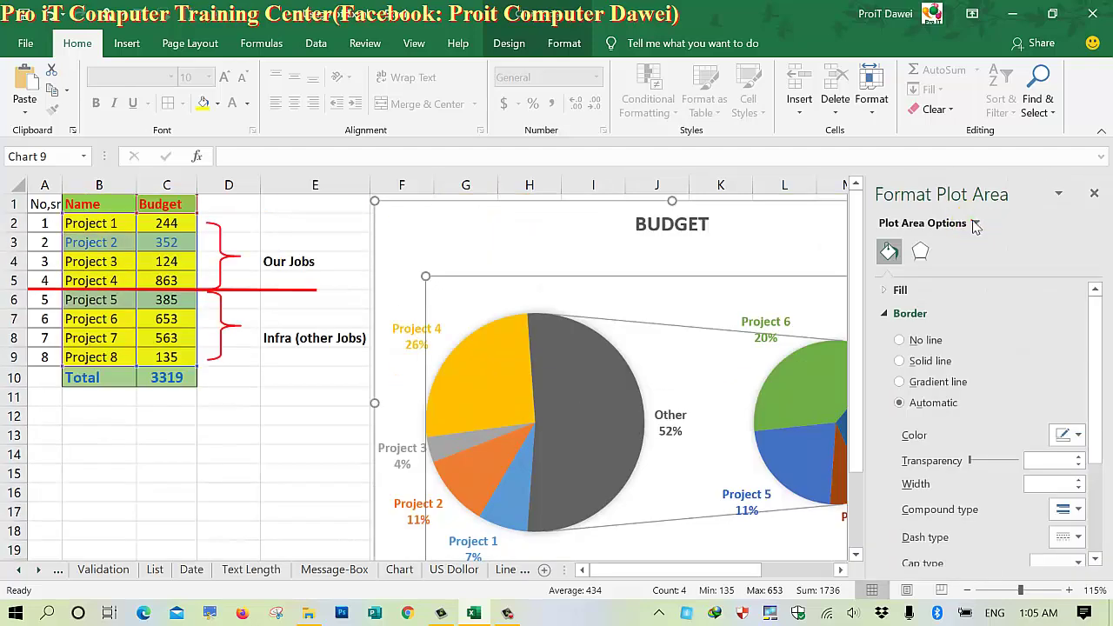
Step: Switch the pane to Series "Budget" Data Labels and show their Label Options
left_click(976, 224)
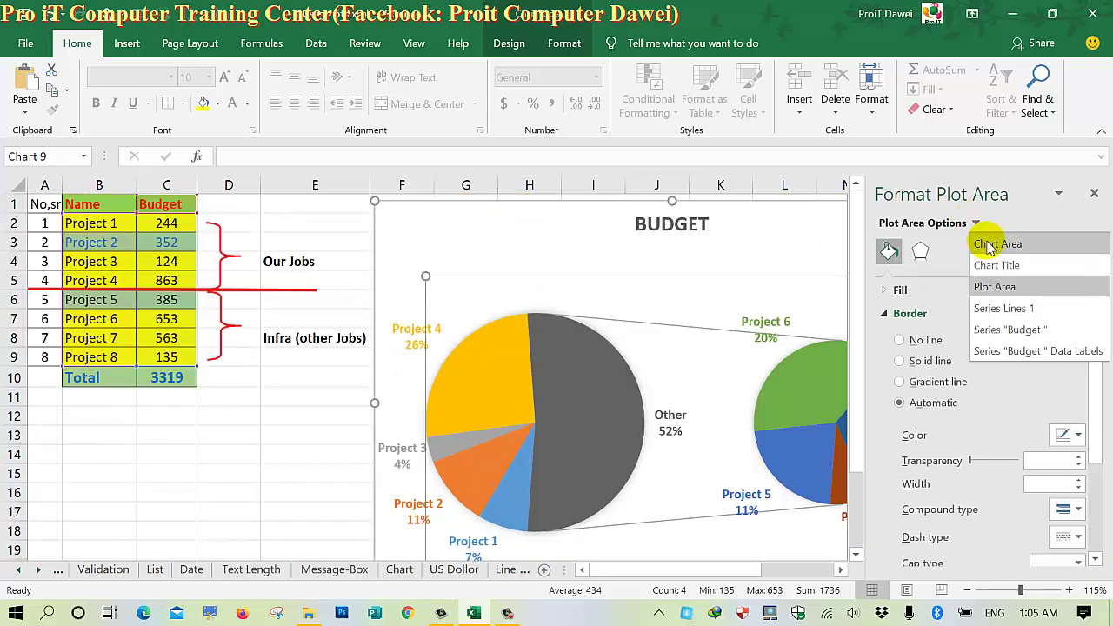
left_click(990, 245)
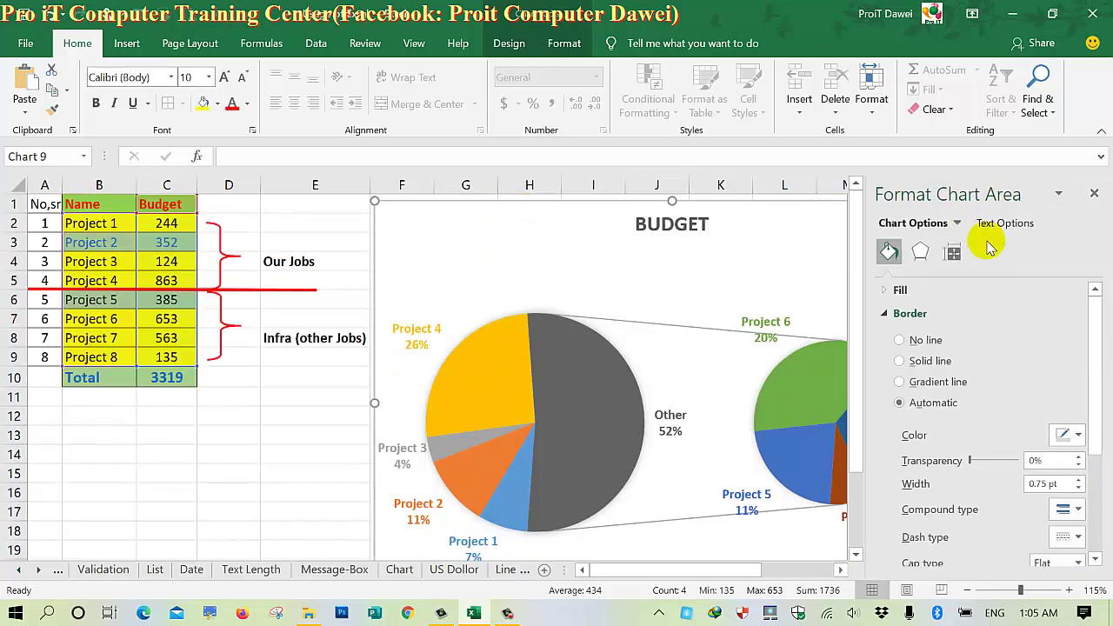
left_click(995, 223)
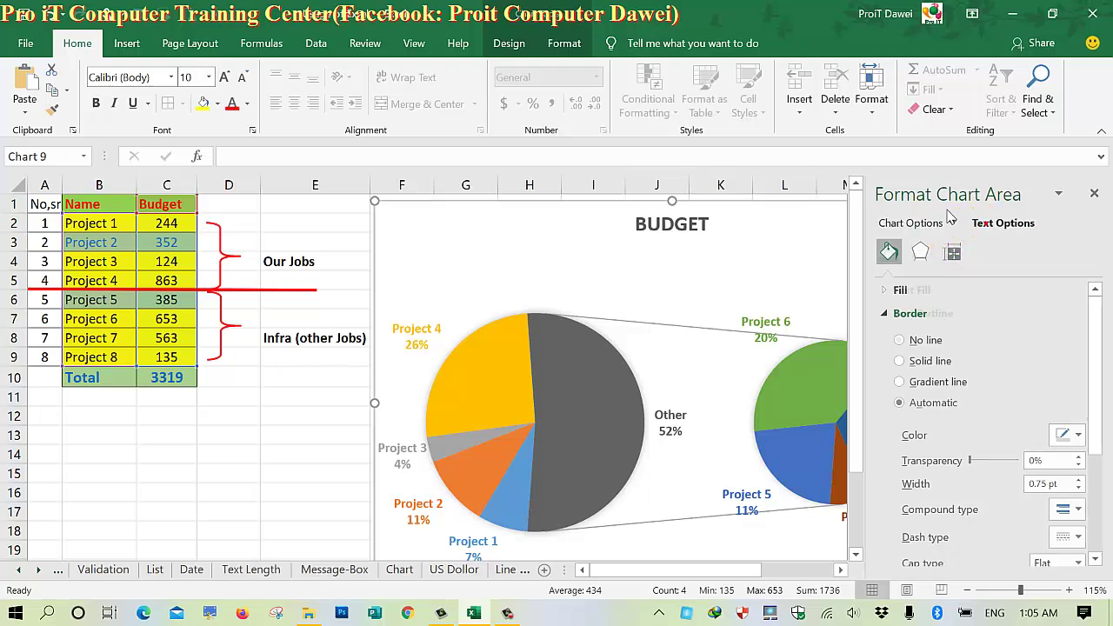
left_click(945, 226)
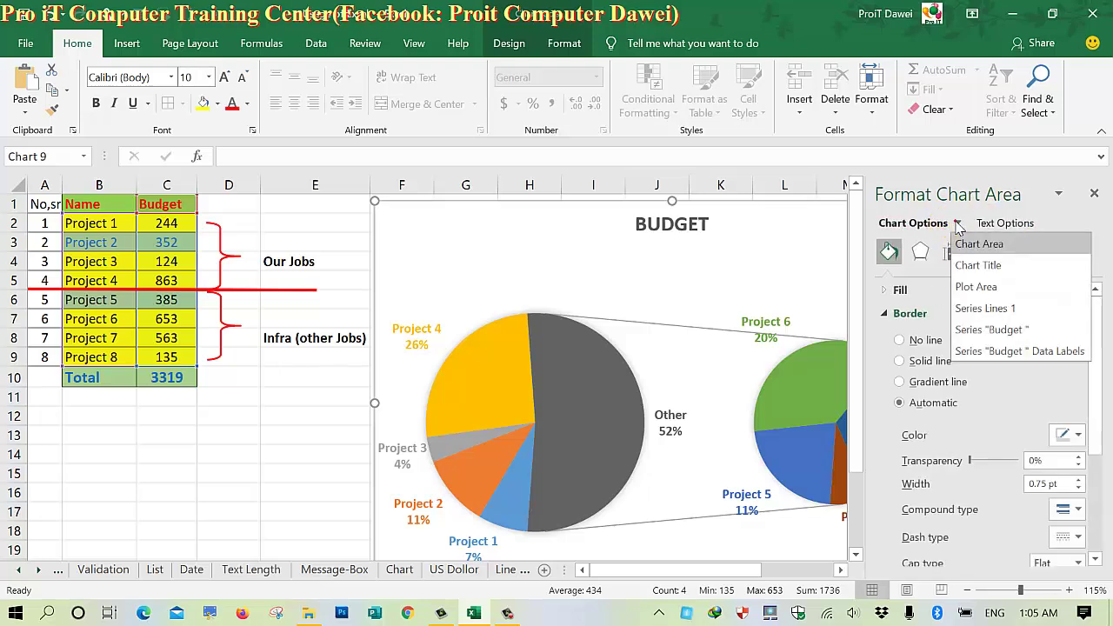
left_click(955, 223)
left_click(974, 289)
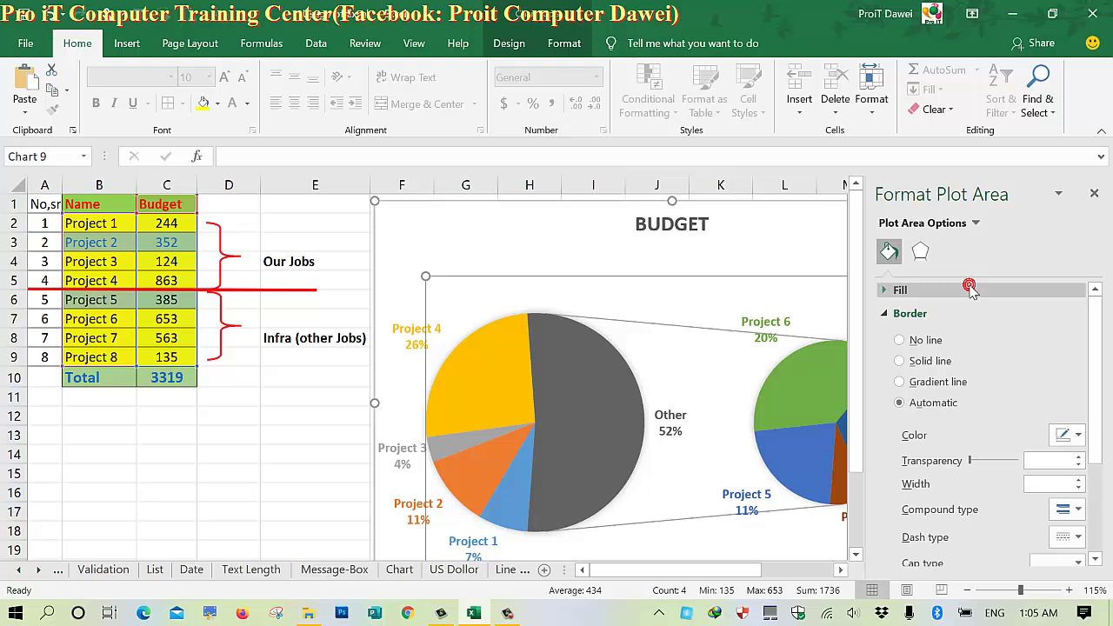
left_click(975, 224)
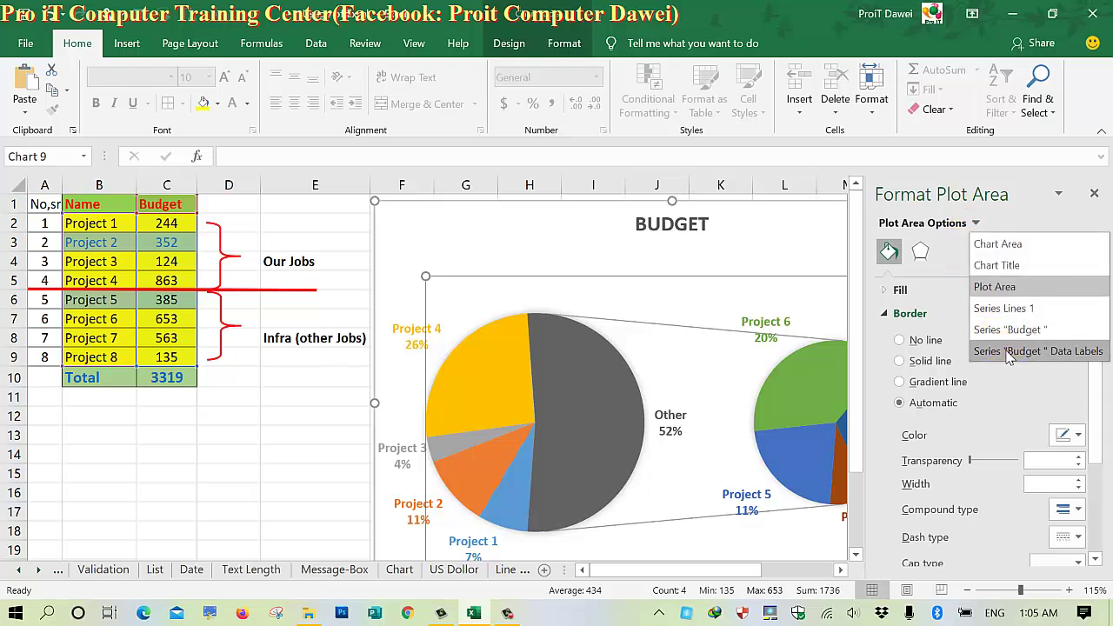
left_click(1006, 351)
left_click(982, 252)
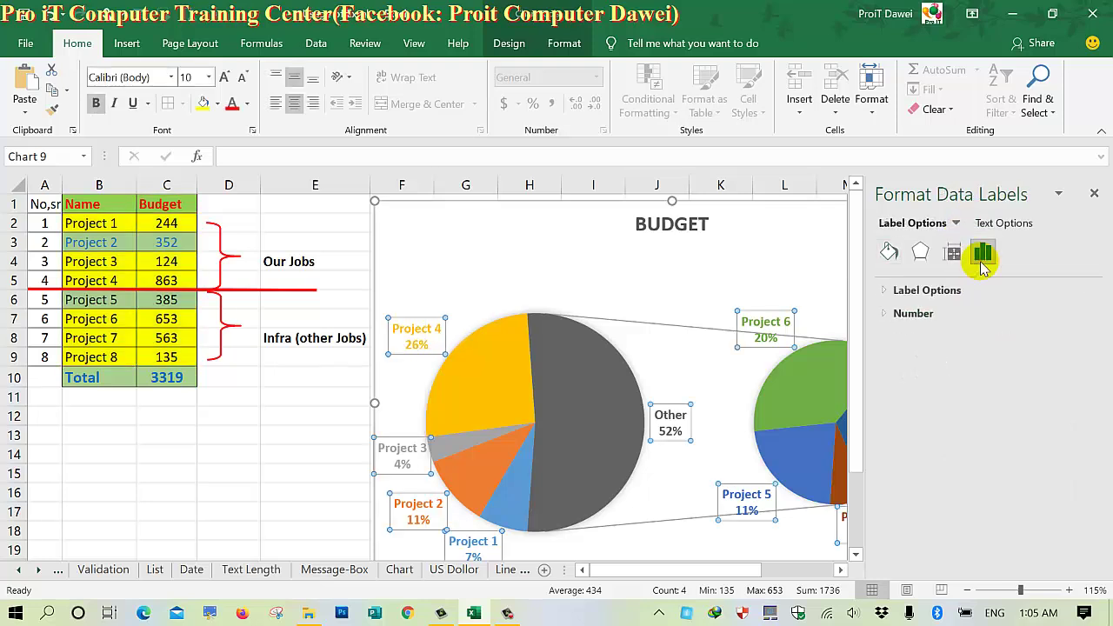
Step: Format the Budget data labels as Percentage with 2 decimal places, e.g. 52.30%
left_click(884, 290)
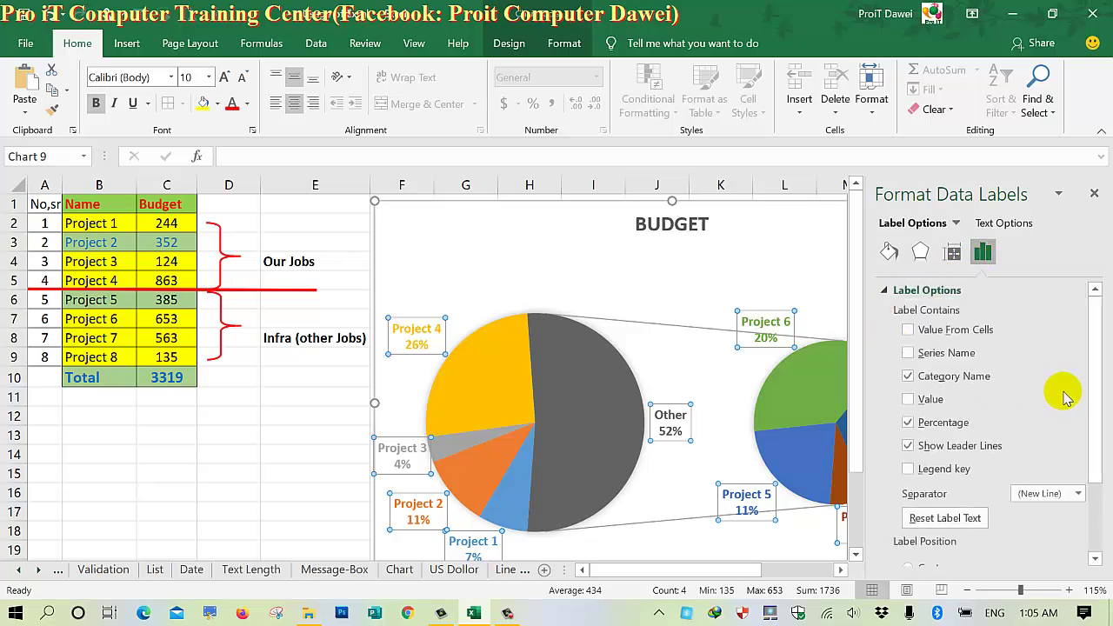
left_click_drag(1094, 369, 1100, 488)
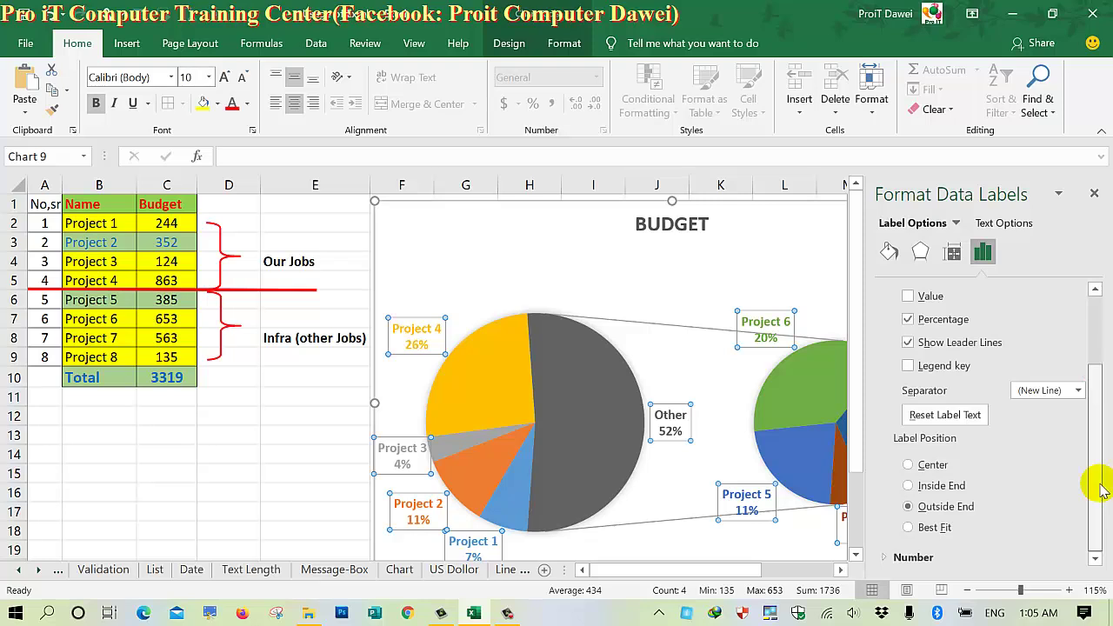
left_click(884, 556)
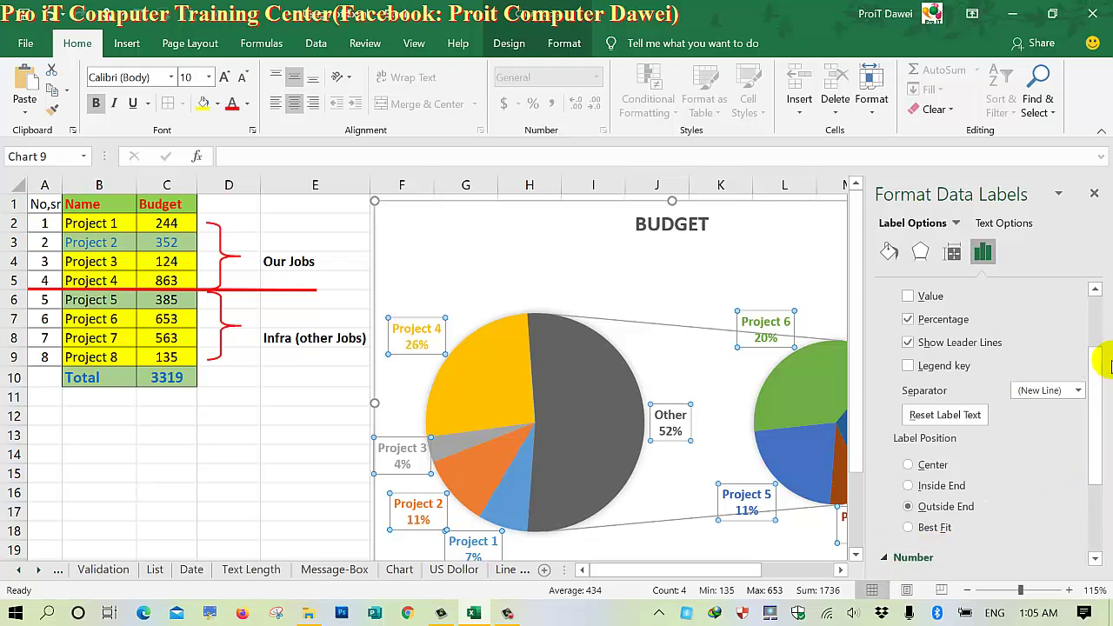
left_click_drag(1110, 365, 1095, 472)
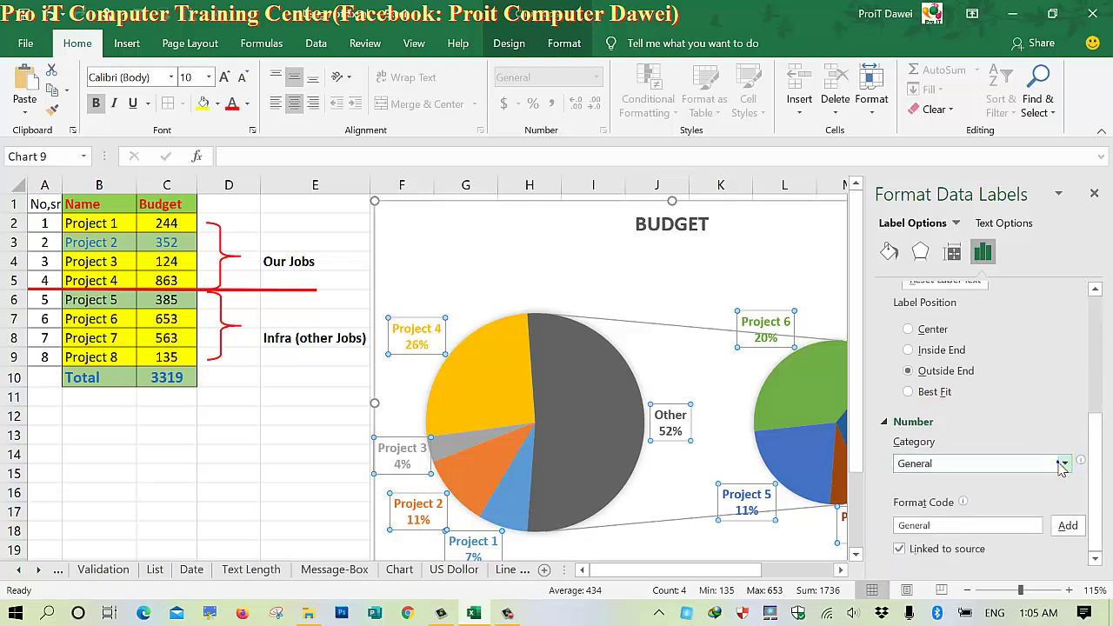
left_click(1062, 464)
left_click(934, 358)
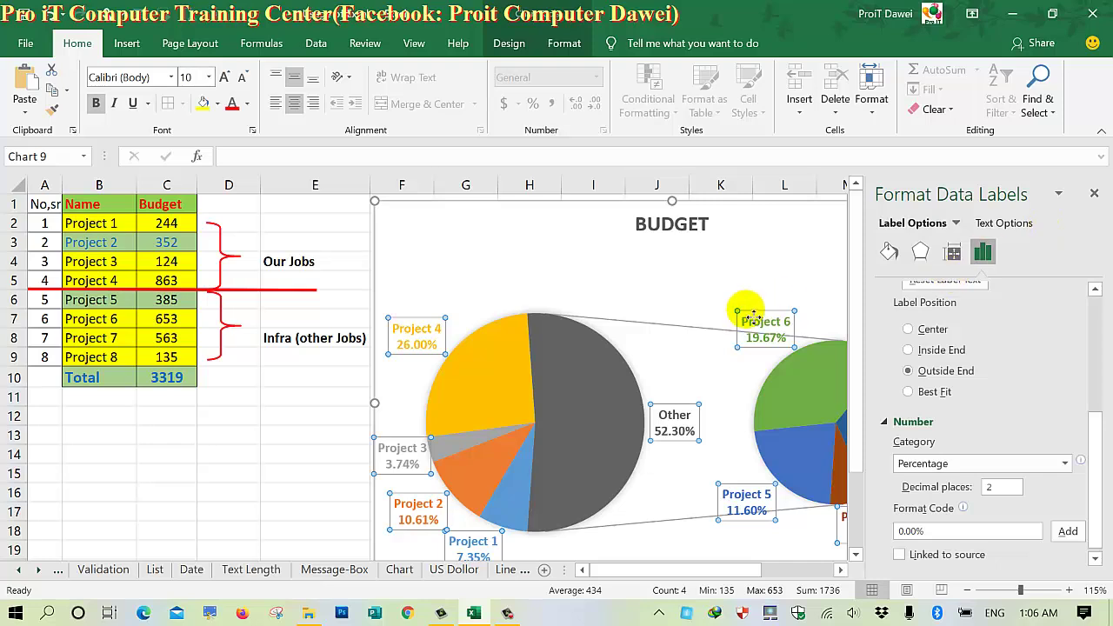
mouse_move(856, 365)
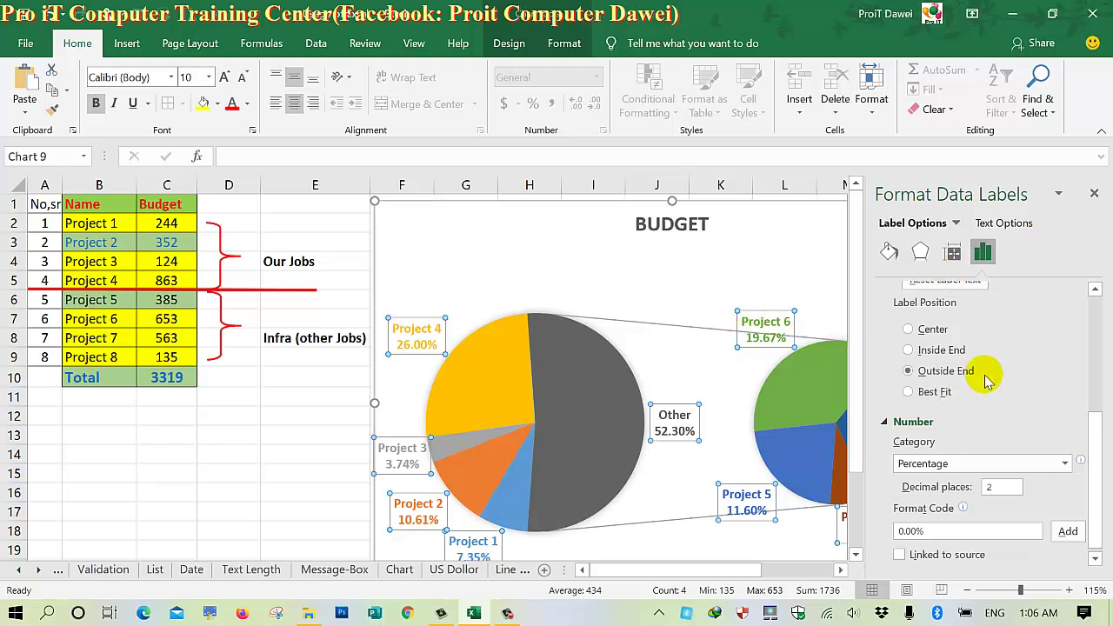
Step: Place the percentage labels at Inside End in red text and close the formatting pane
left_click(913, 353)
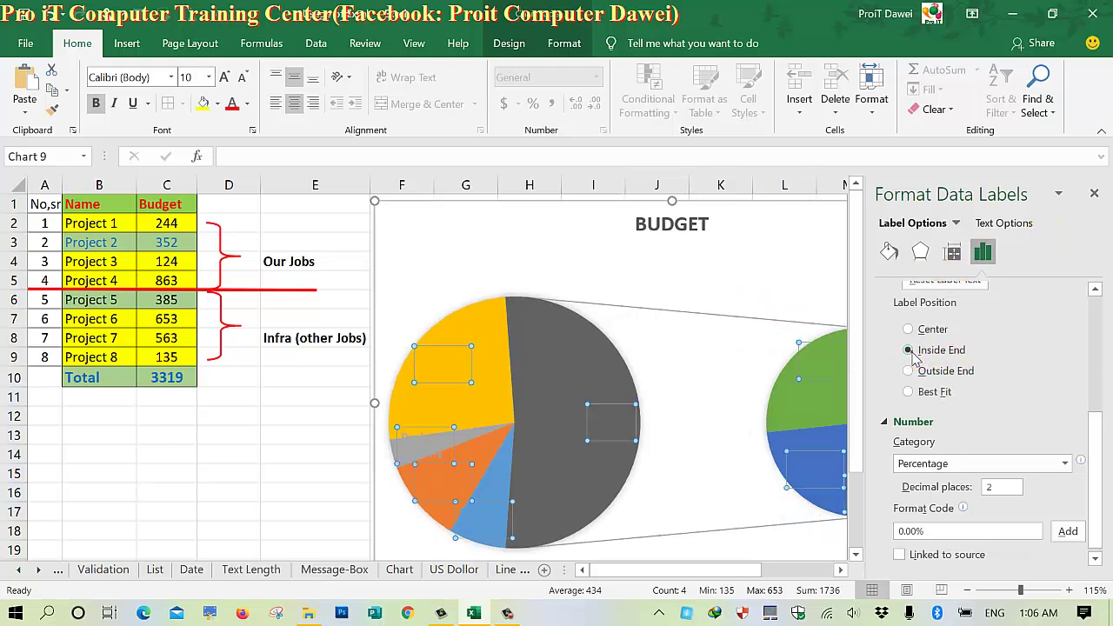
left_click(665, 427)
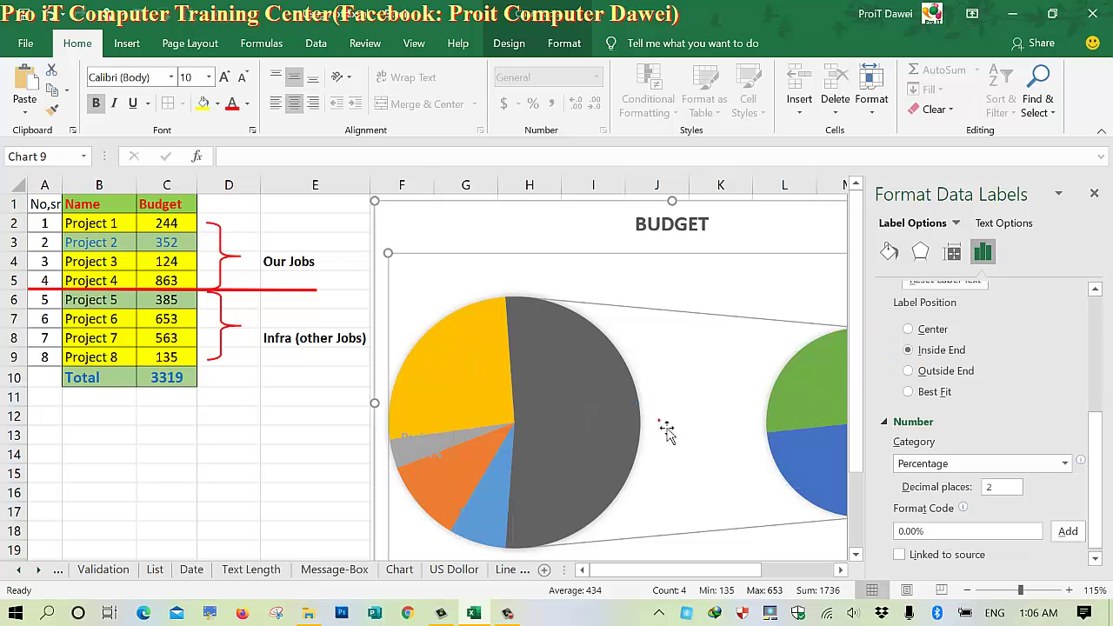
scroll(654, 434, "down", 1)
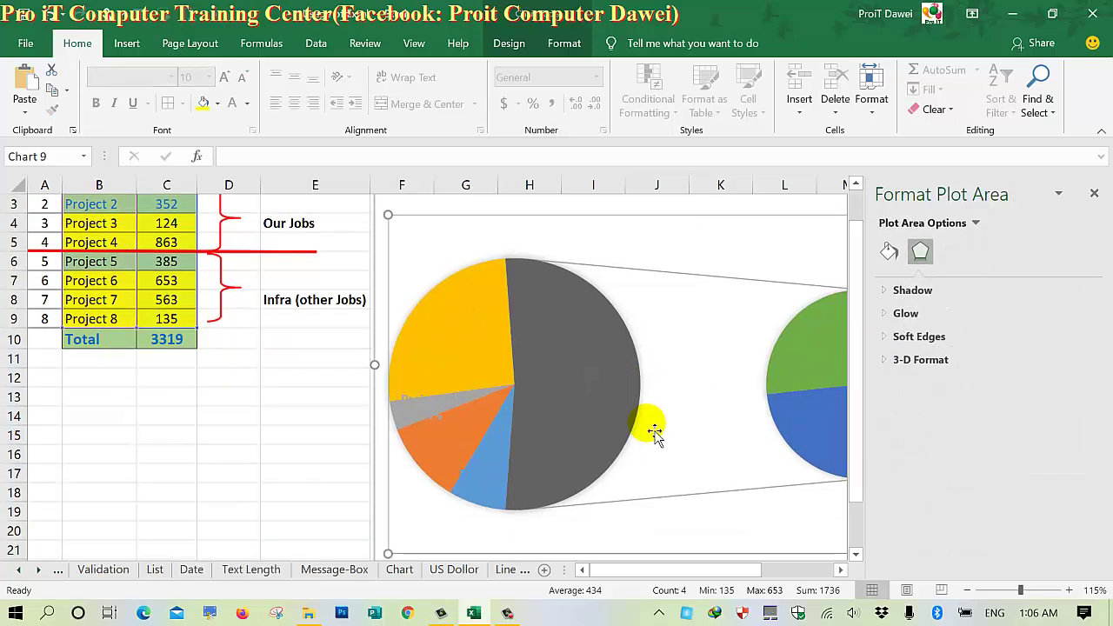
left_click(421, 407)
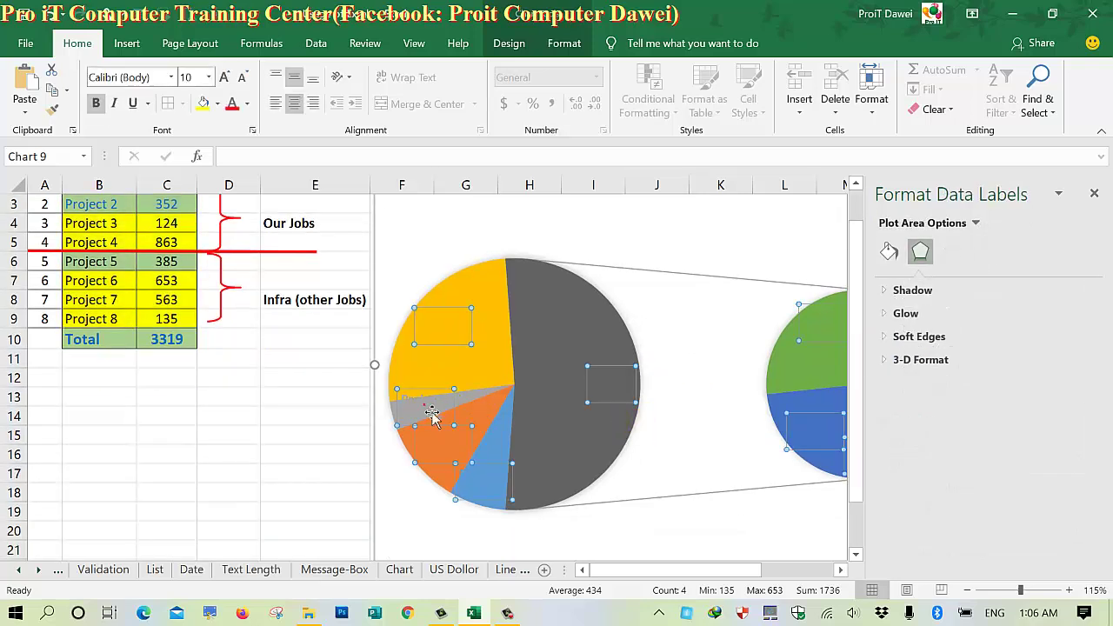
left_click(231, 104)
left_click(615, 302)
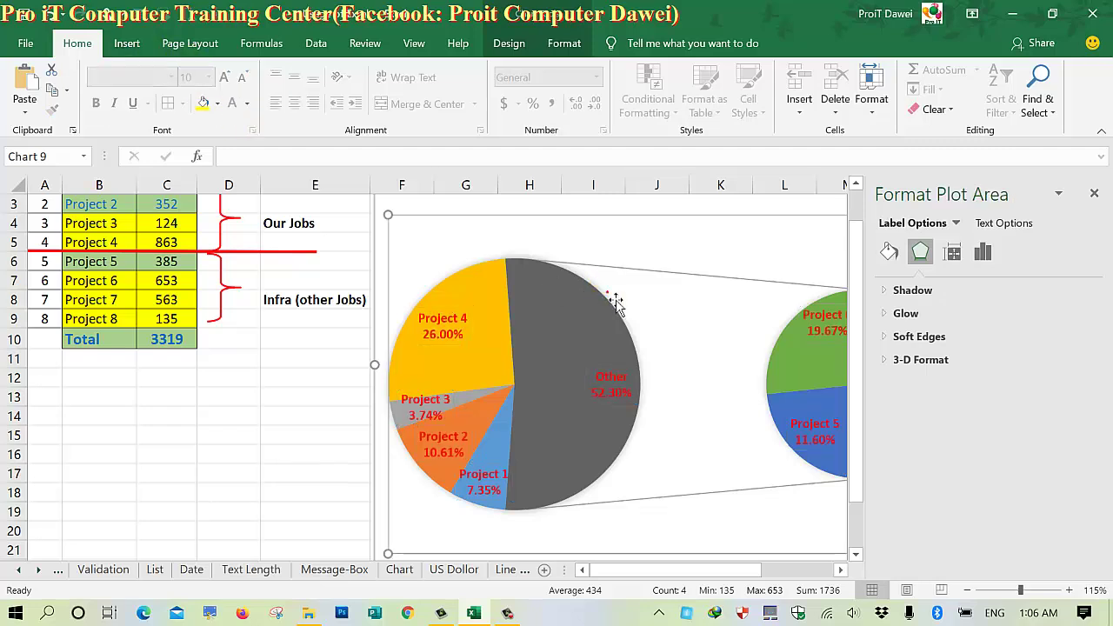
left_click(1095, 193)
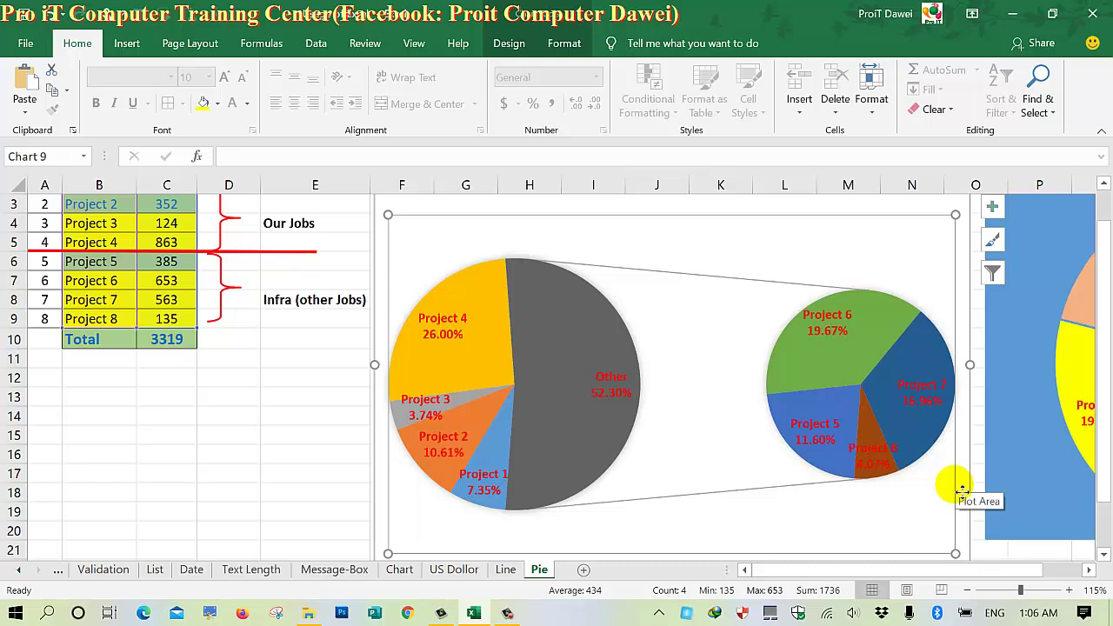
scroll(962, 492, "up", 1)
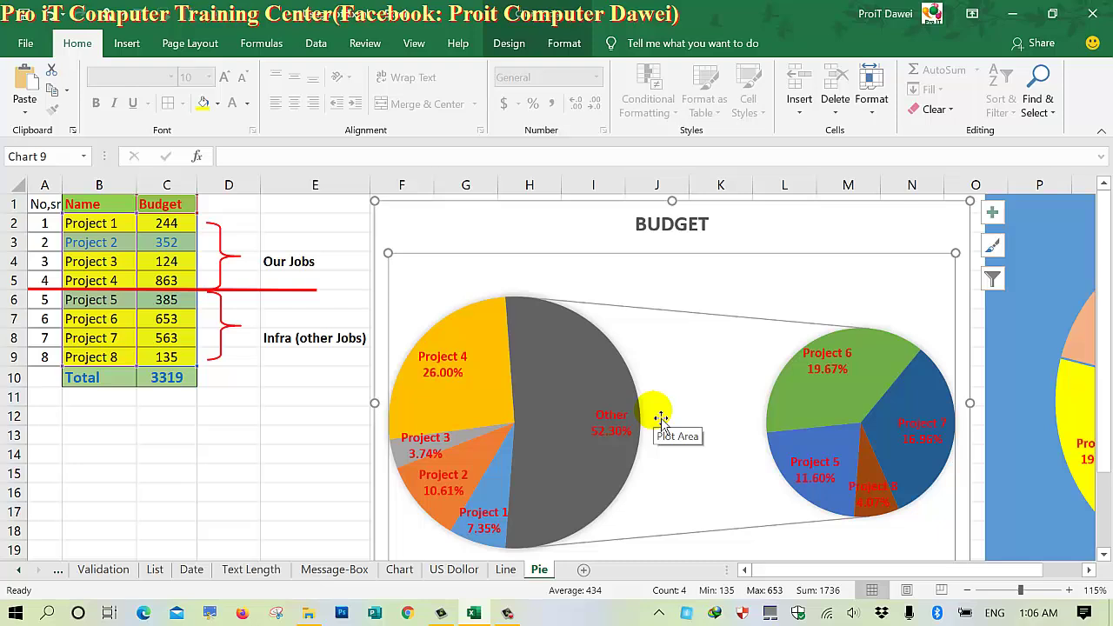
Step: Drag the red brackets and divider line so the line sits below Project 5, grouping Projects 1–5 and 6–8
left_click(230, 341)
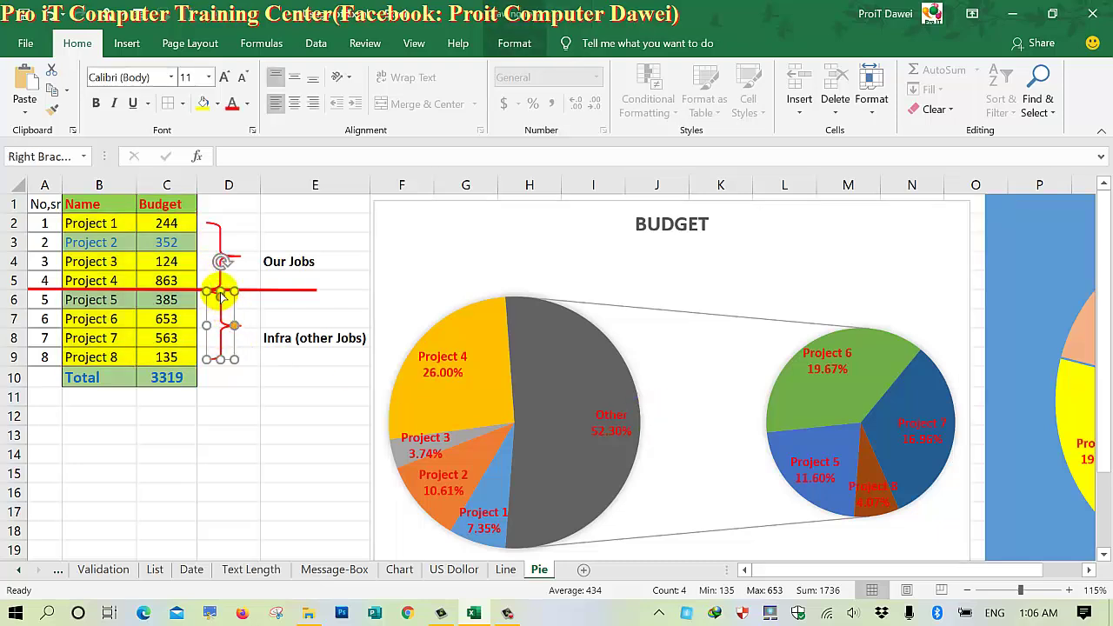
left_click_drag(222, 296, 233, 318)
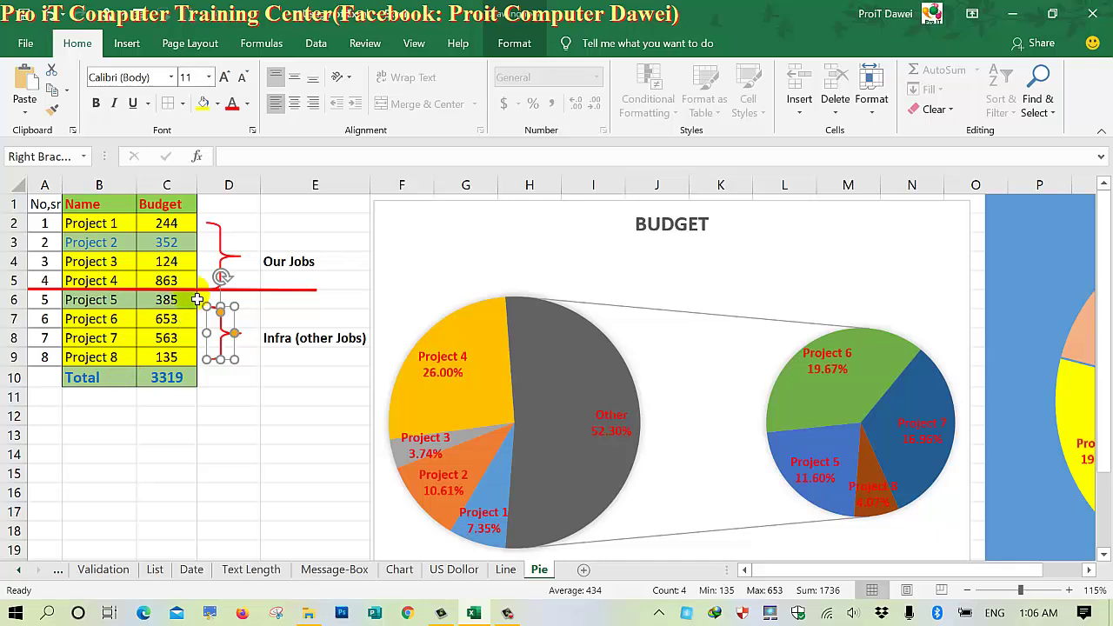
mouse_move(222, 261)
left_mouse_down()
mouse_move(233, 230)
mouse_move(225, 218)
left_mouse_up()
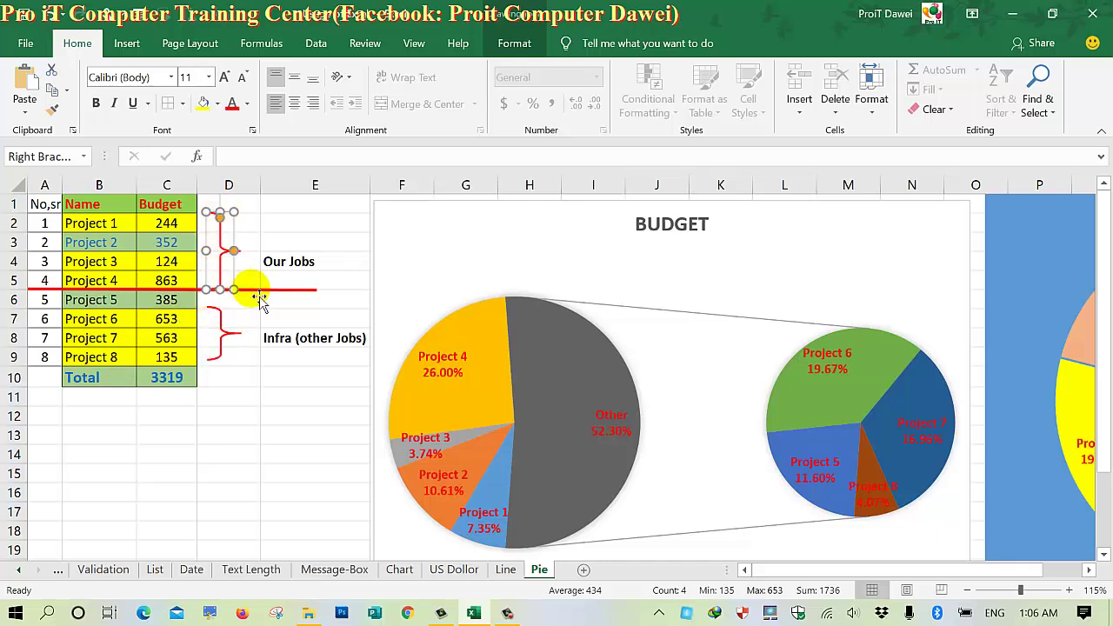
left_click_drag(261, 294, 263, 315)
left_click(818, 389)
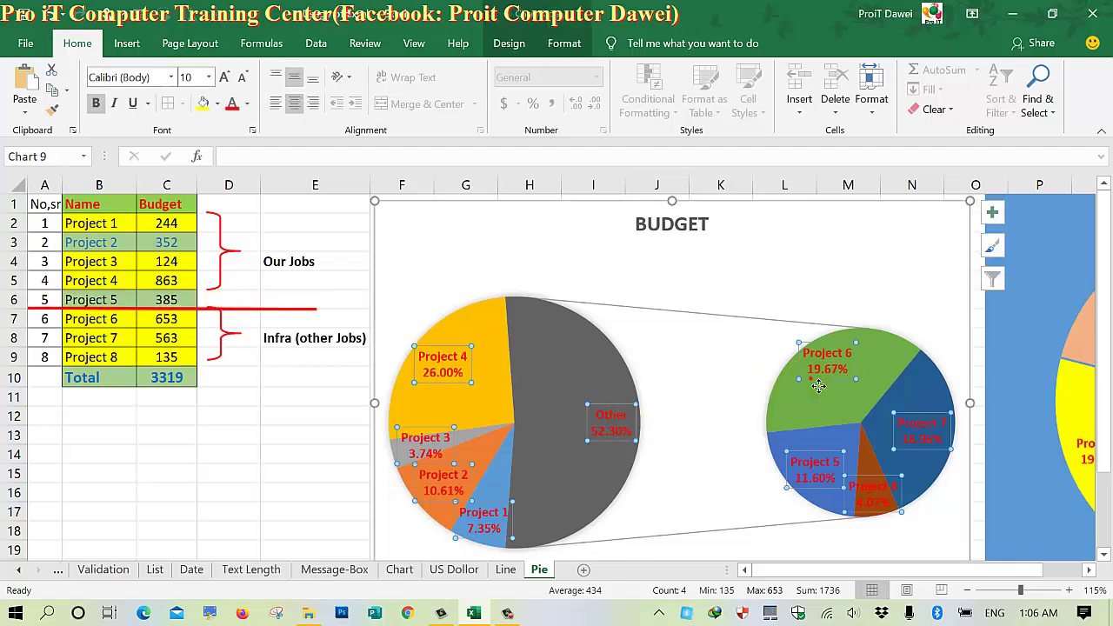
left_click(237, 339)
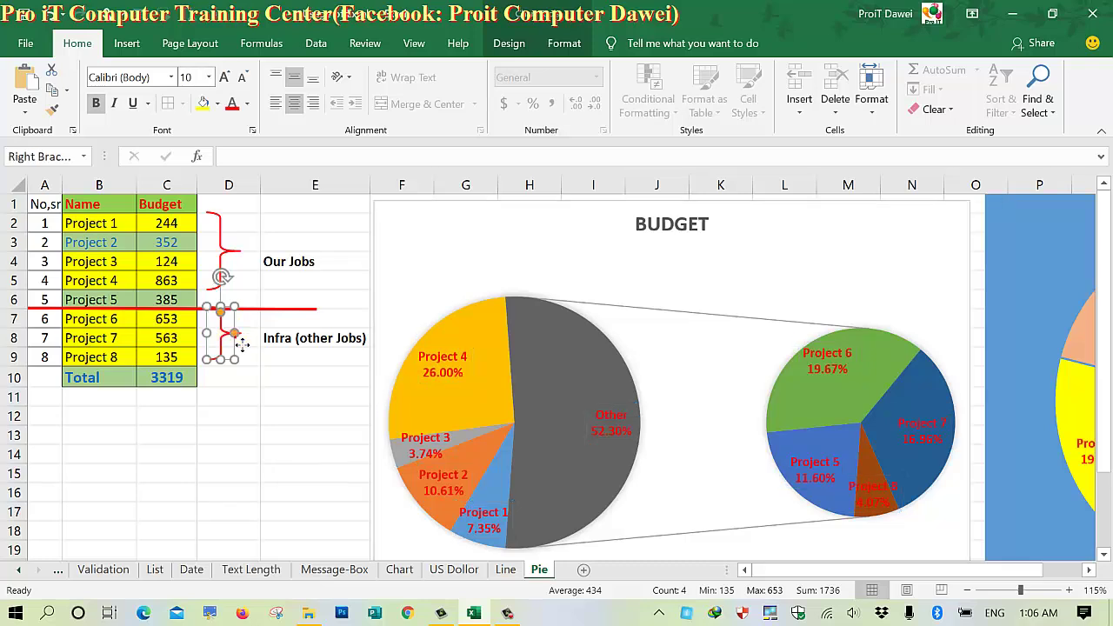
Step: Open the Format Data Labels settings for the pie-of-pie series
right_click(817, 404)
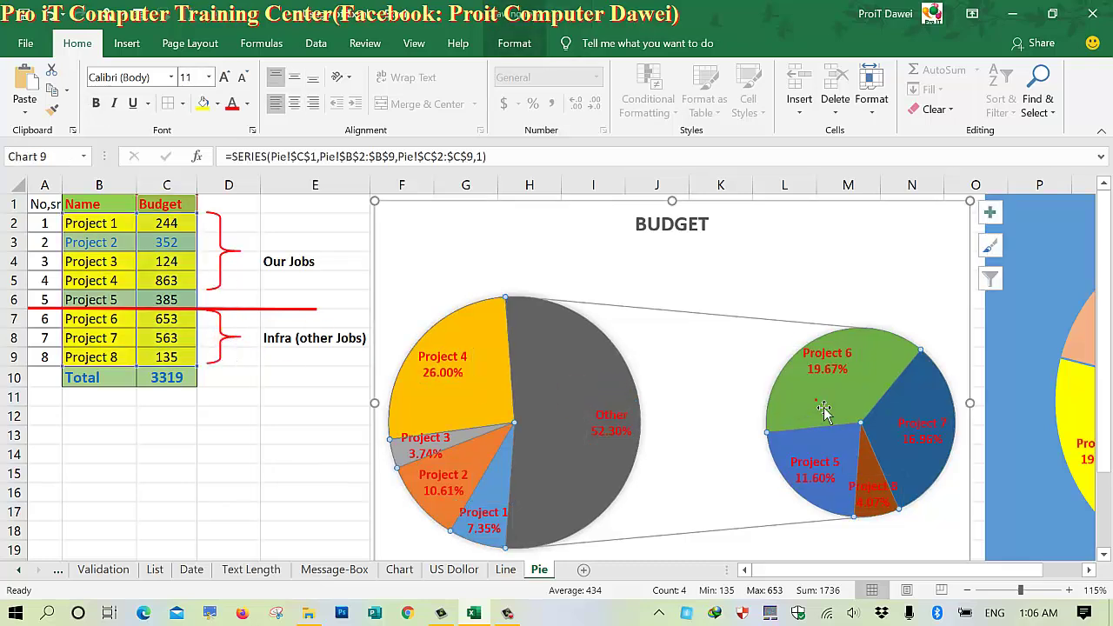
left_click(877, 548)
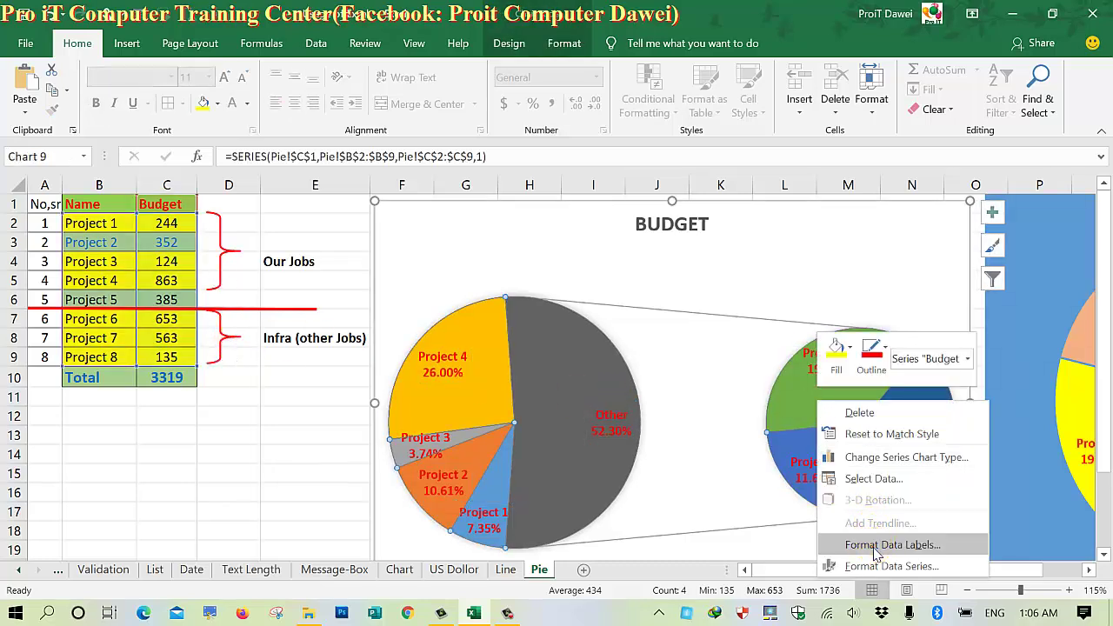
left_click(876, 547)
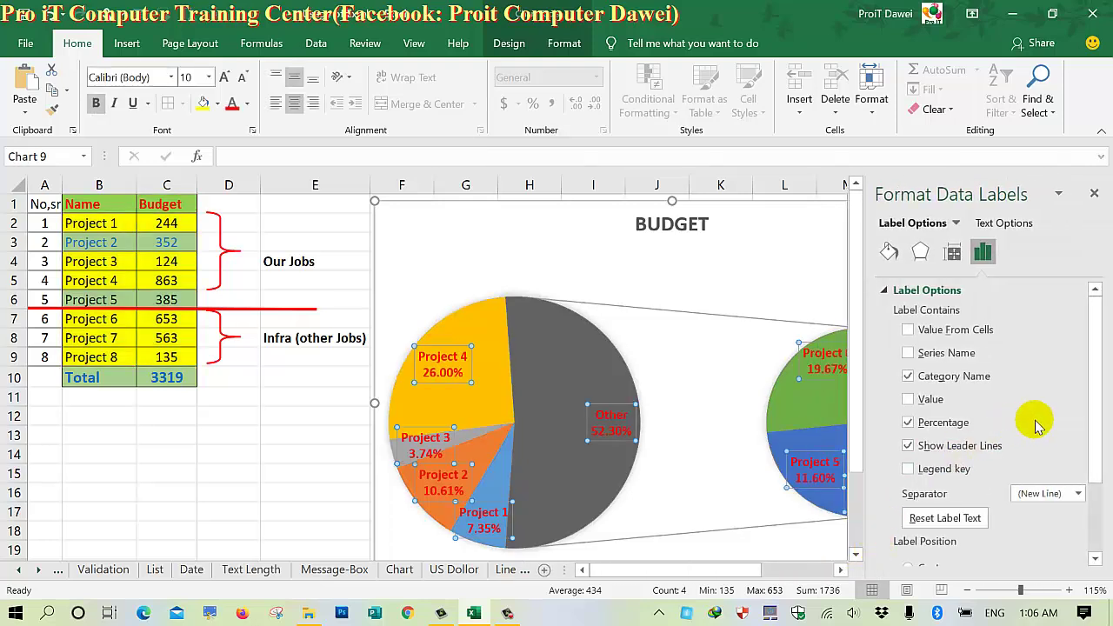
Step: Switch the Format pane to the Series "Budget" options, showing 4 second-plot values
right_click(727, 393)
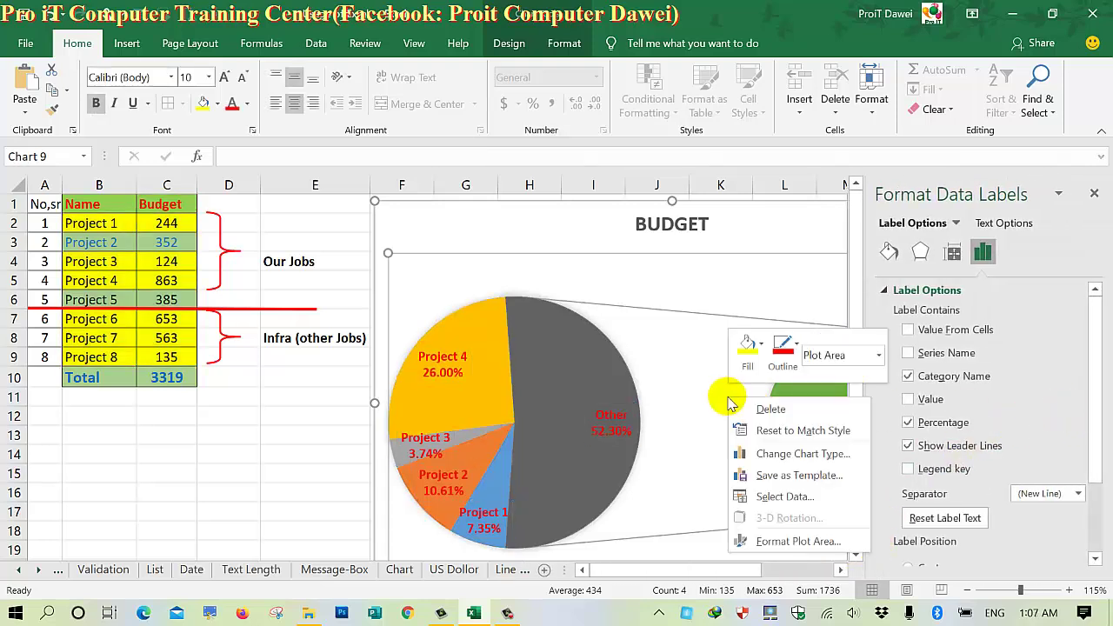
left_click(779, 543)
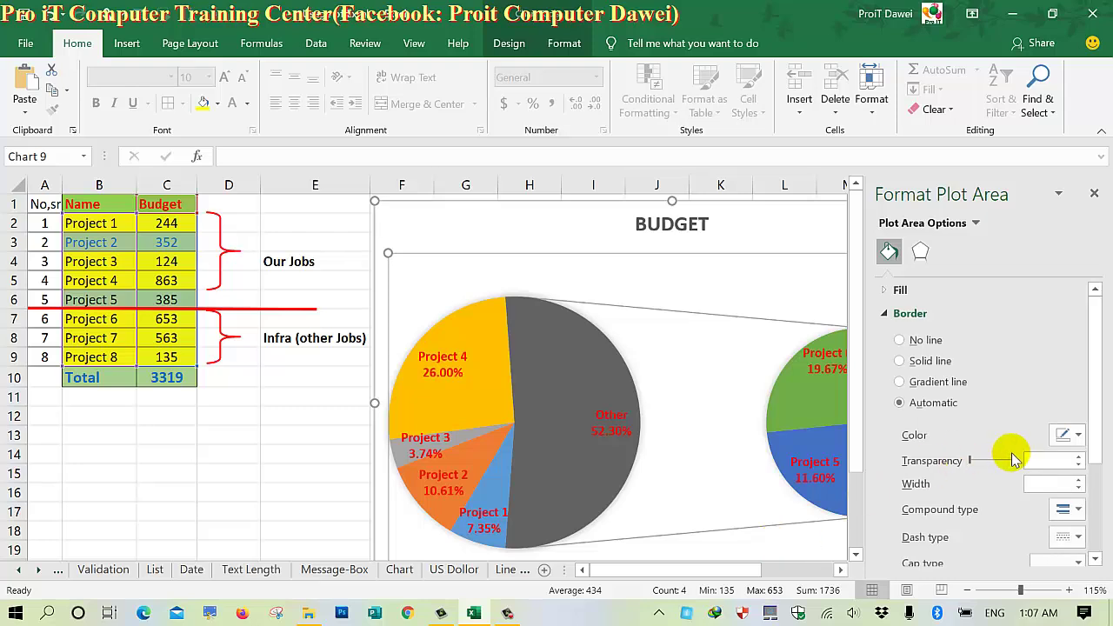
scroll(1098, 399, "down", 3)
scroll(1095, 356, "up", 3)
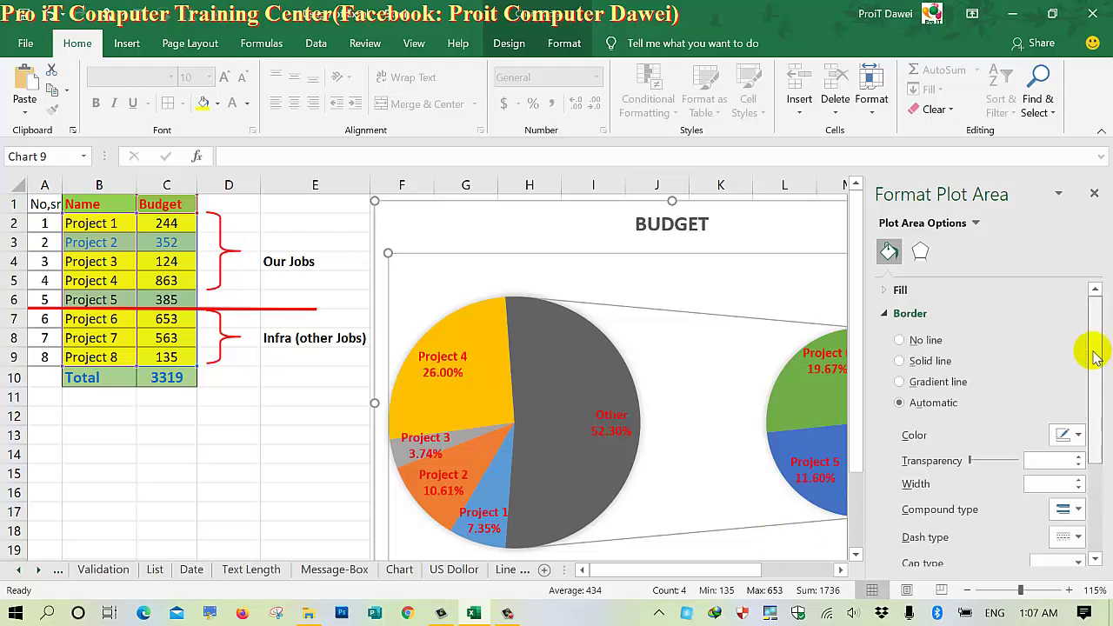
key("Down")
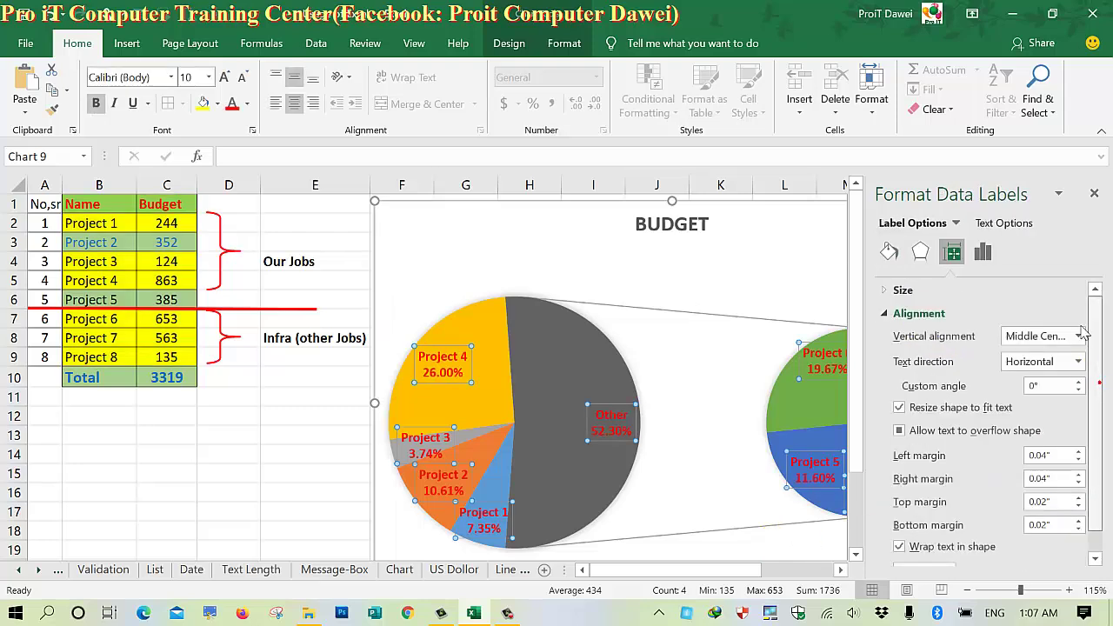
left_click(955, 223)
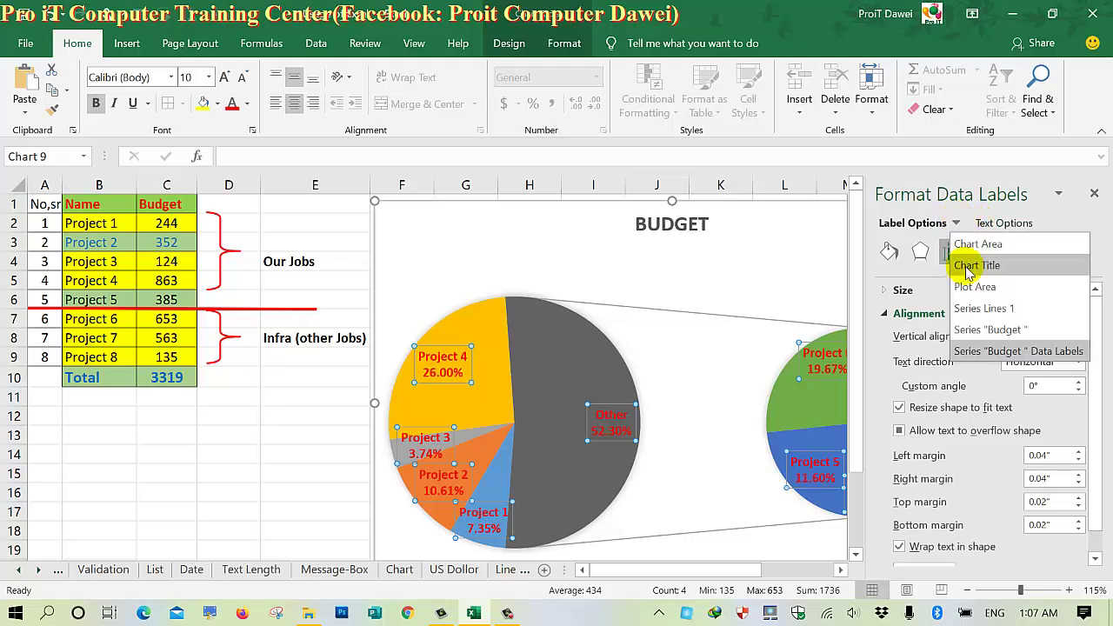
left_click(983, 330)
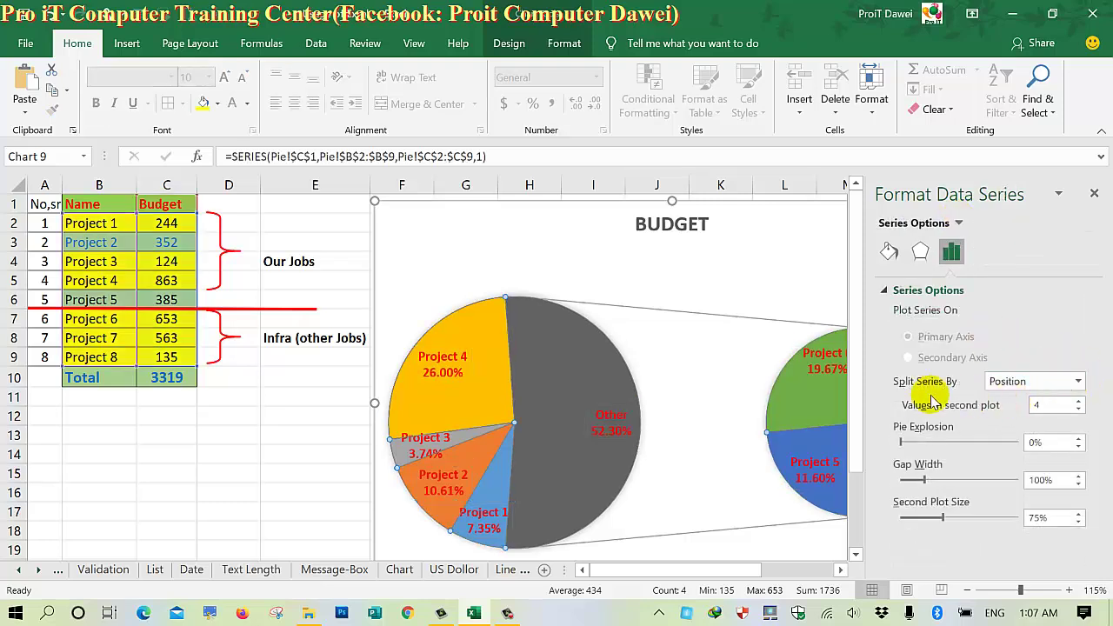
Step: Set the Budget series' Values in second plot to 3, leaving Projects 6–8 there
left_click(957, 223)
left_click(982, 329)
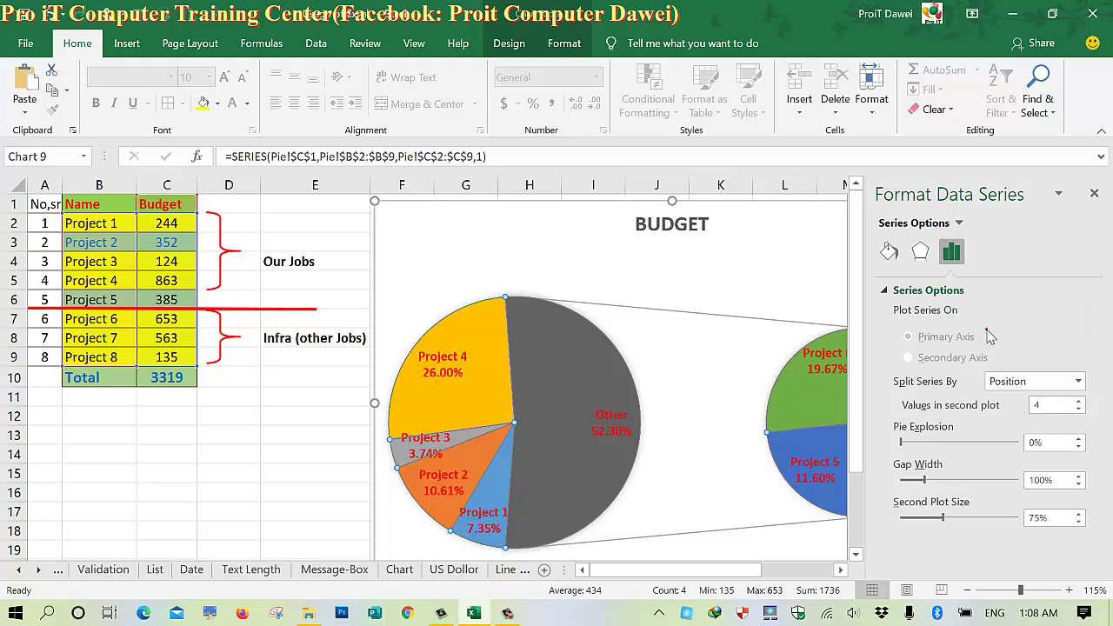
left_click(1078, 401)
left_click(1077, 410)
left_click(1078, 410)
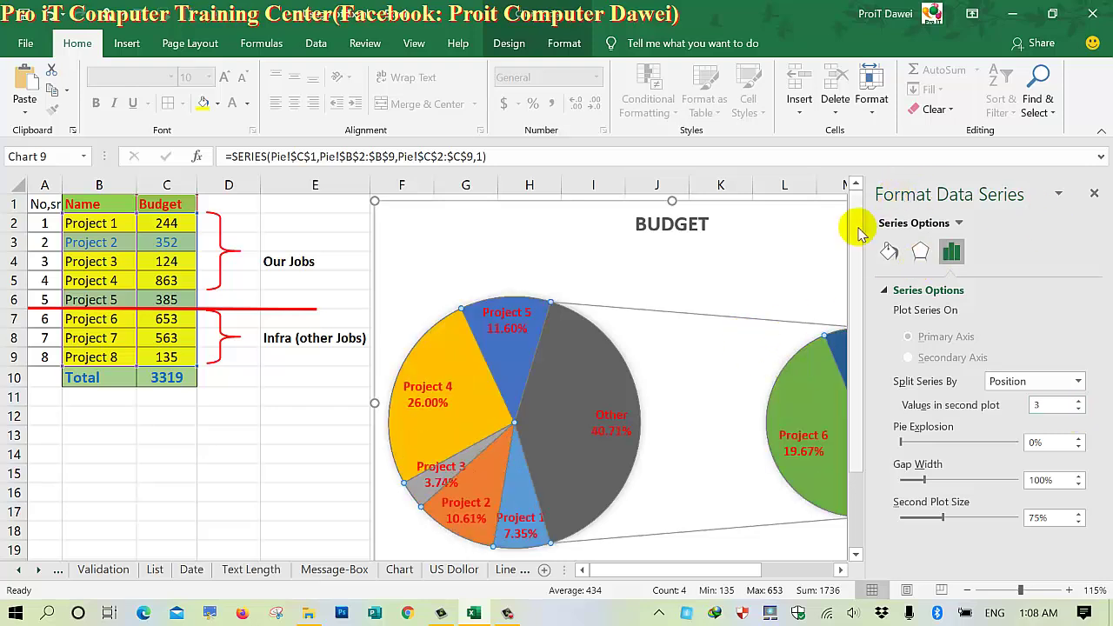
Step: Close the Format Data Series pane
left_click(892, 250)
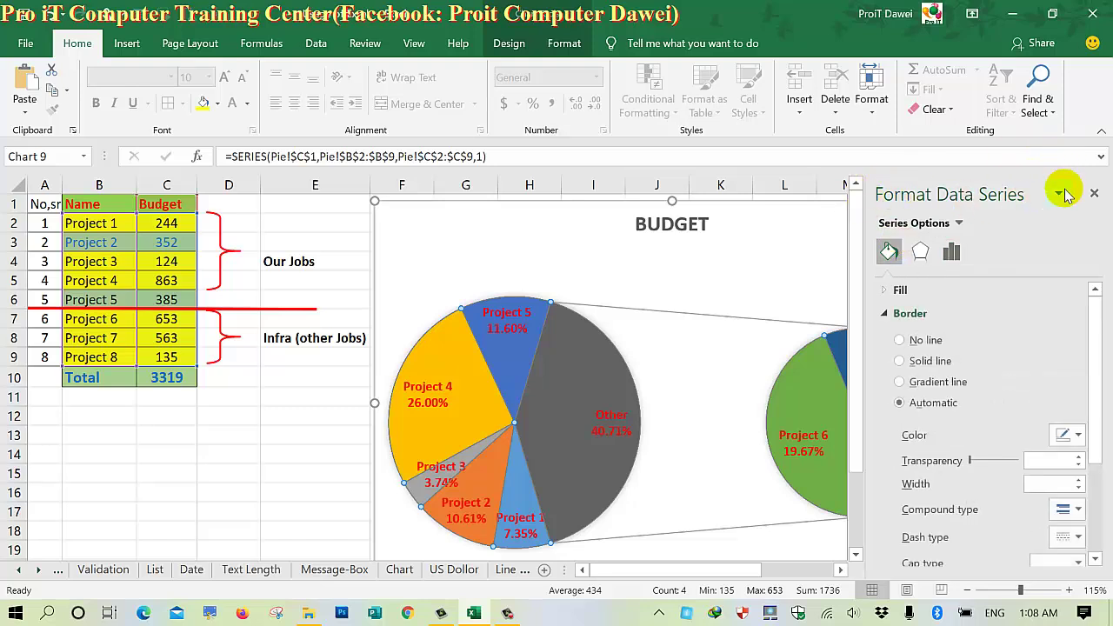
left_click(1093, 193)
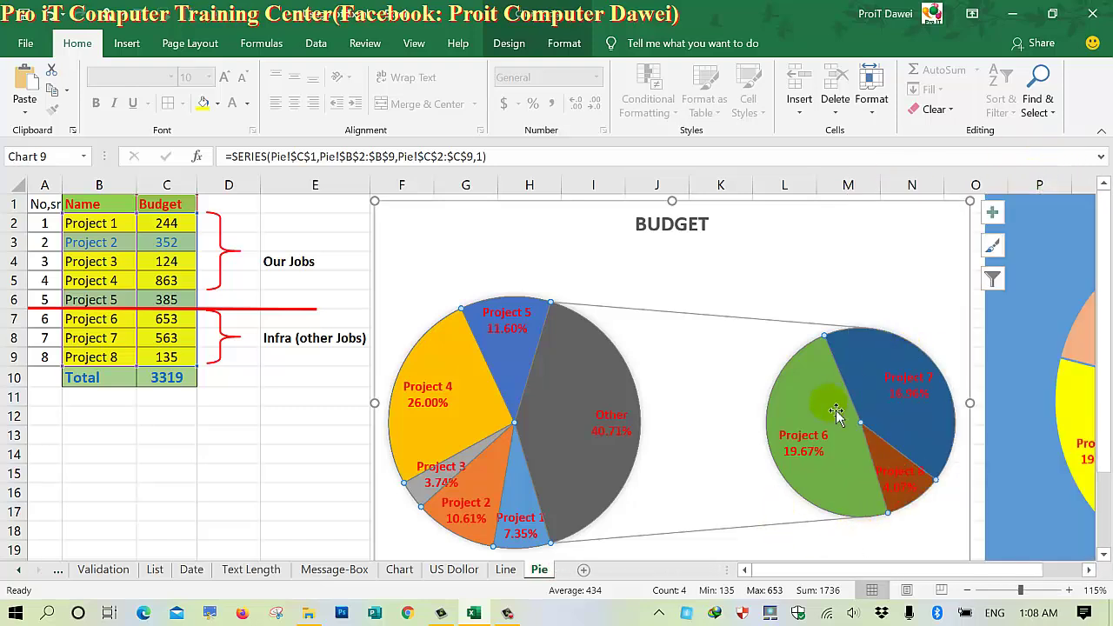
mouse_move(861, 441)
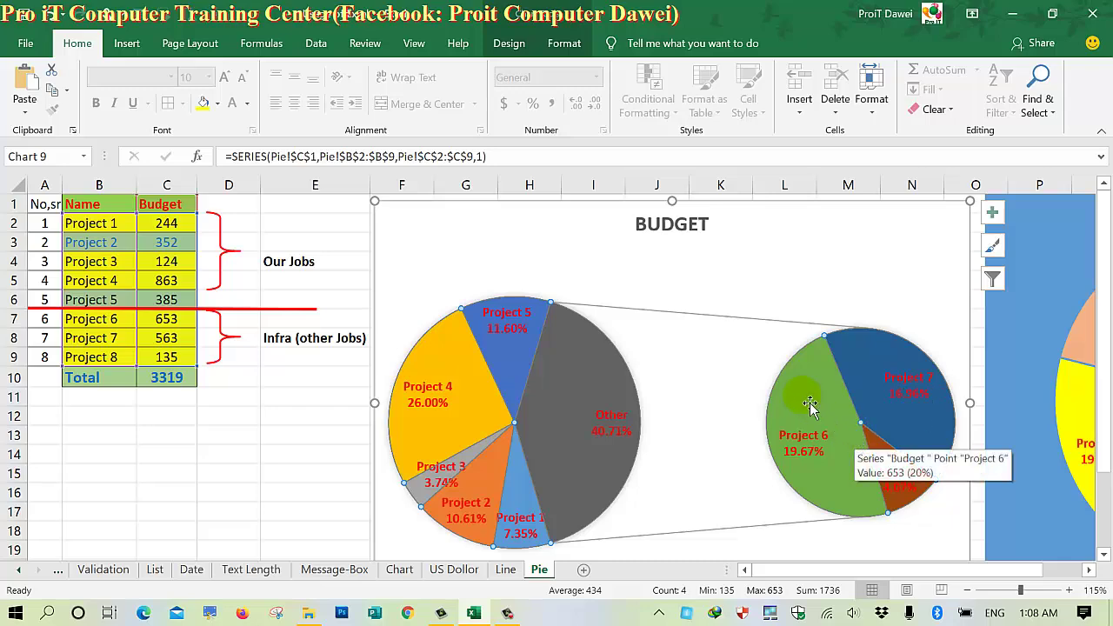
scroll(809, 404, "down", 3)
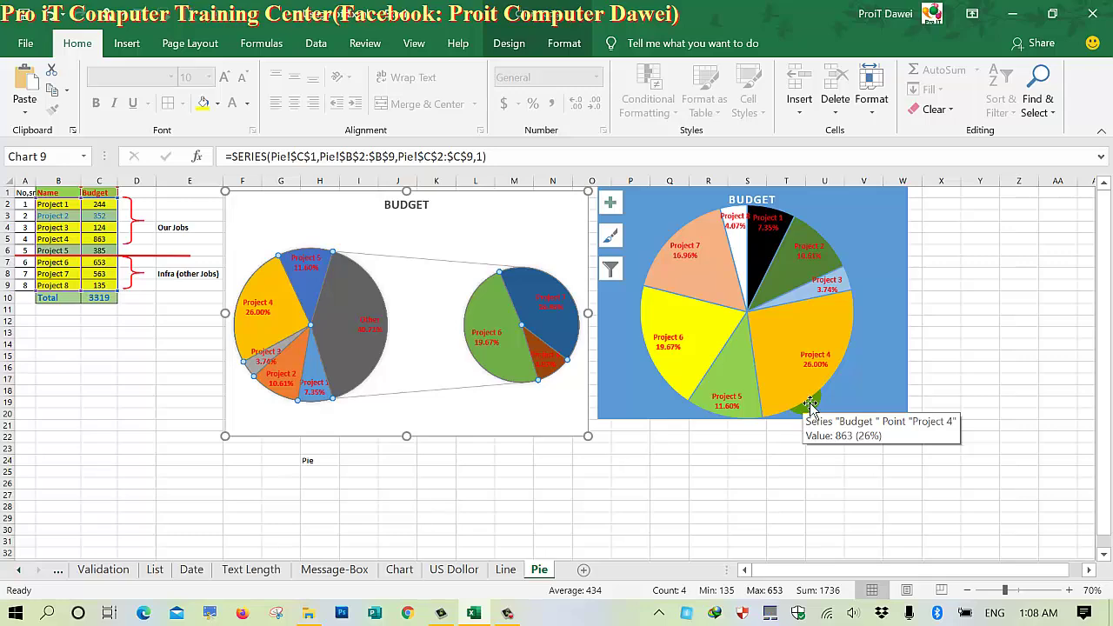
Step: Move the Pie caption cell to S22 under the blue pie chart
scroll(809, 402, "up", 1)
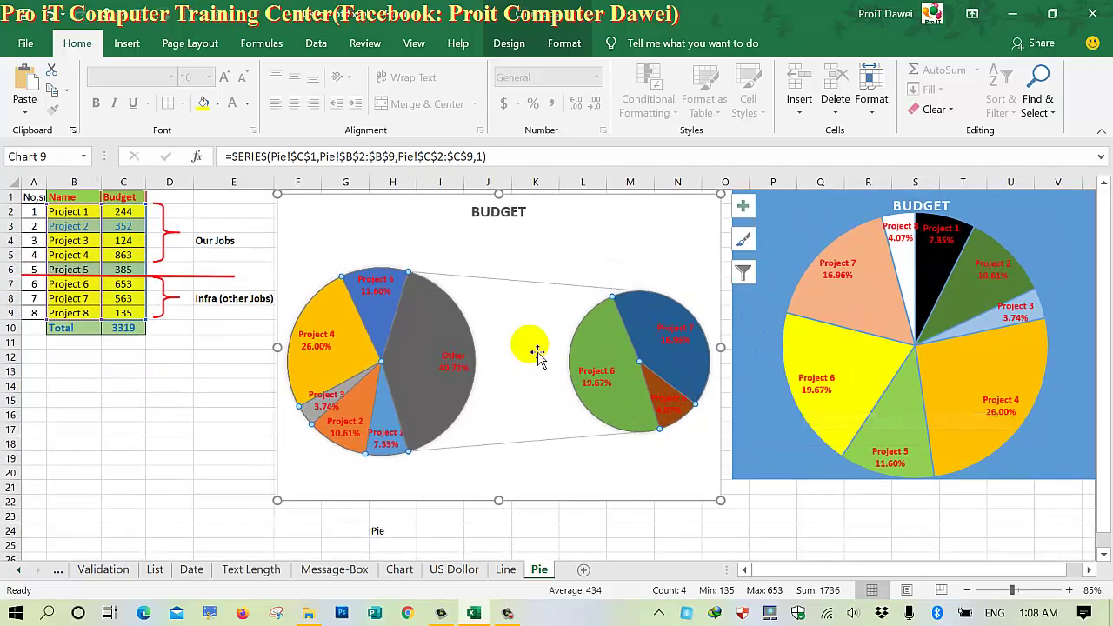
left_click(377, 531)
mouse_move(383, 524)
left_mouse_down()
mouse_move(847, 548)
mouse_move(908, 508)
left_mouse_up()
Step: Enter the caption 'Pie of Pie' in H23 beneath the pie-of-pie chart
left_click(409, 516)
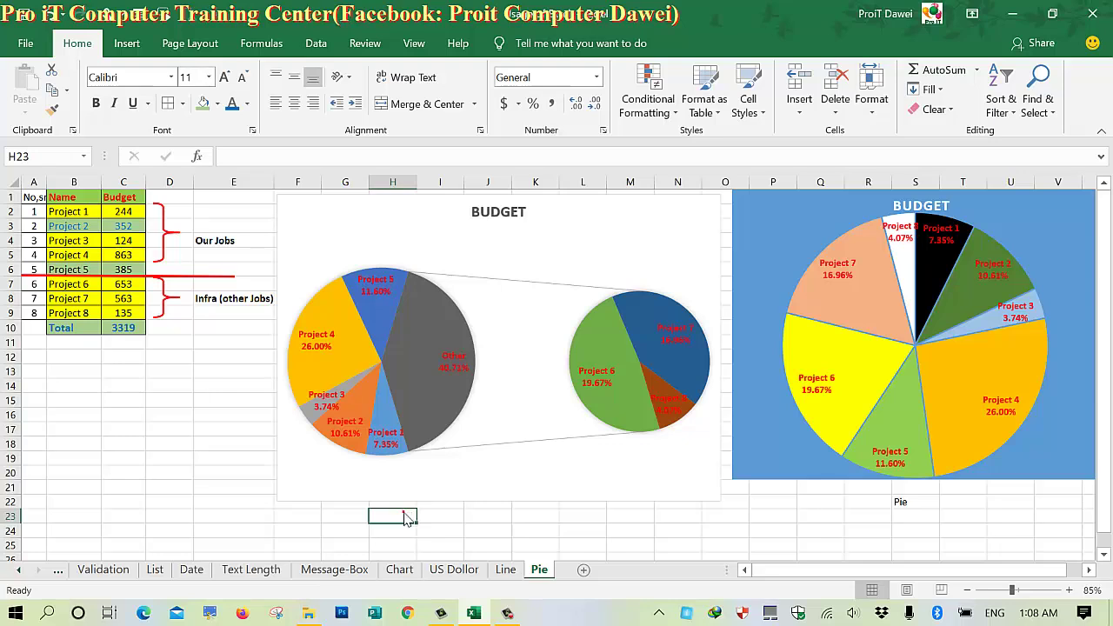
type("Pie of Pie")
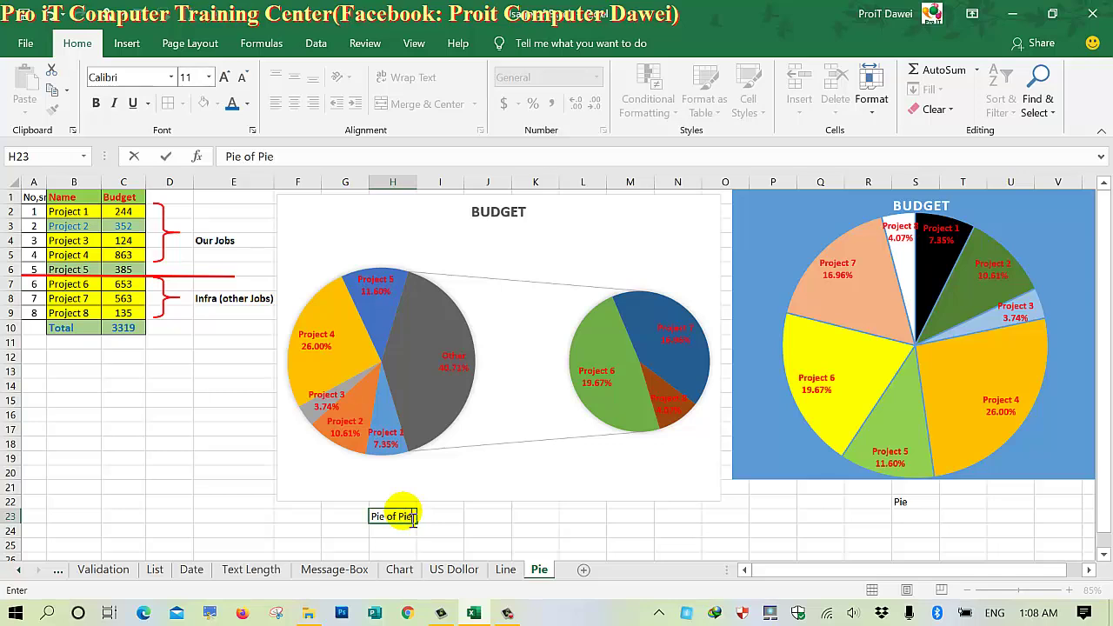
left_click(509, 522)
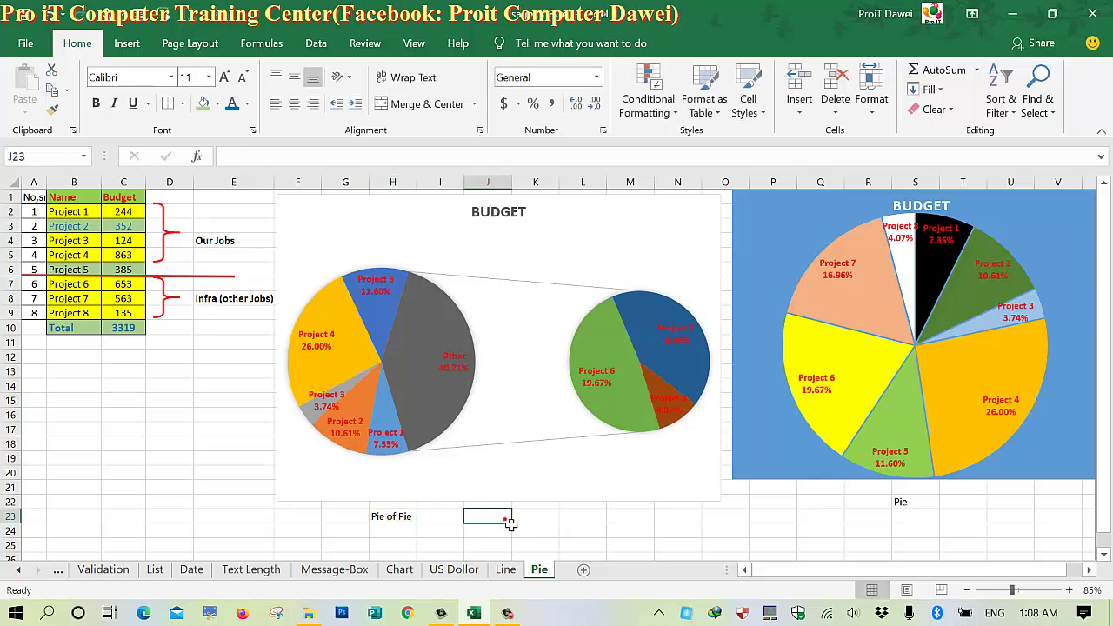
left_click(756, 386)
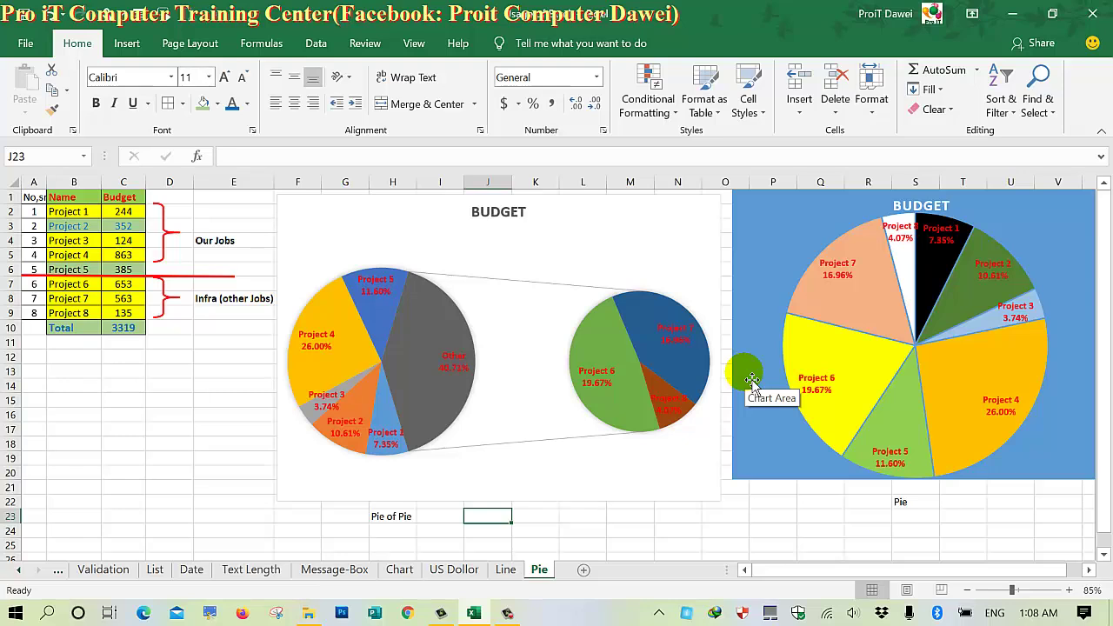